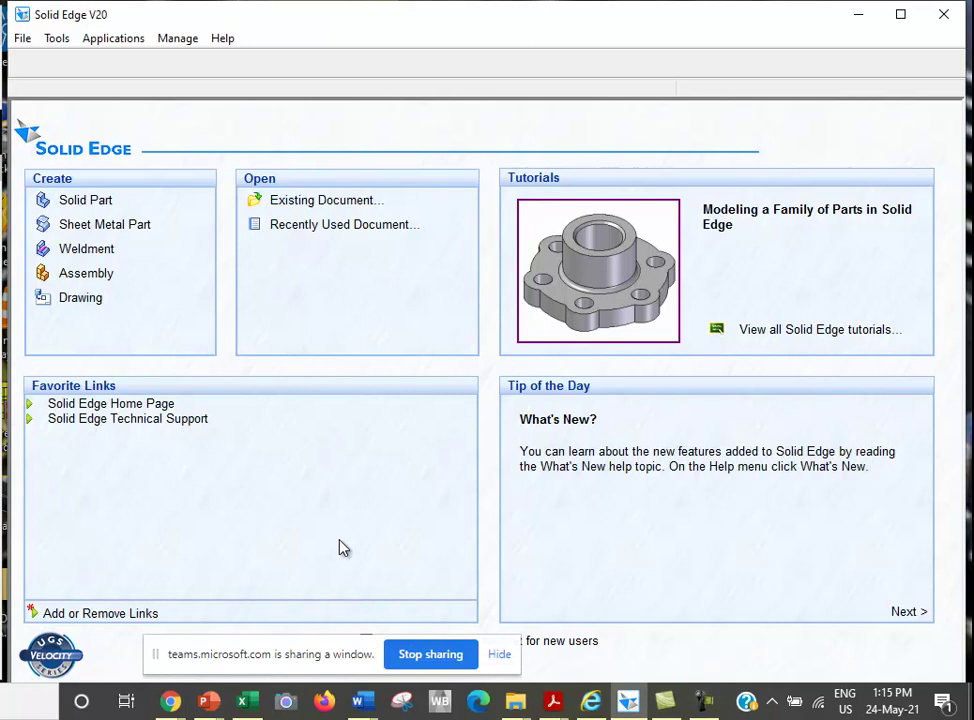
- Create a new solid part document and start a new sketch
click(96, 201)
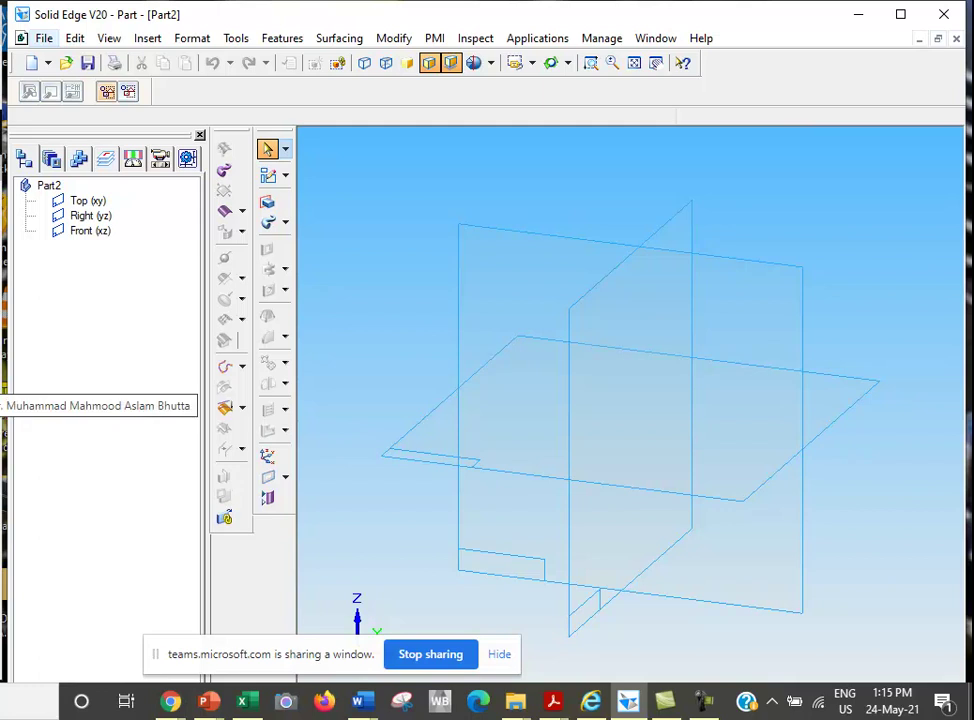
click(4, 292)
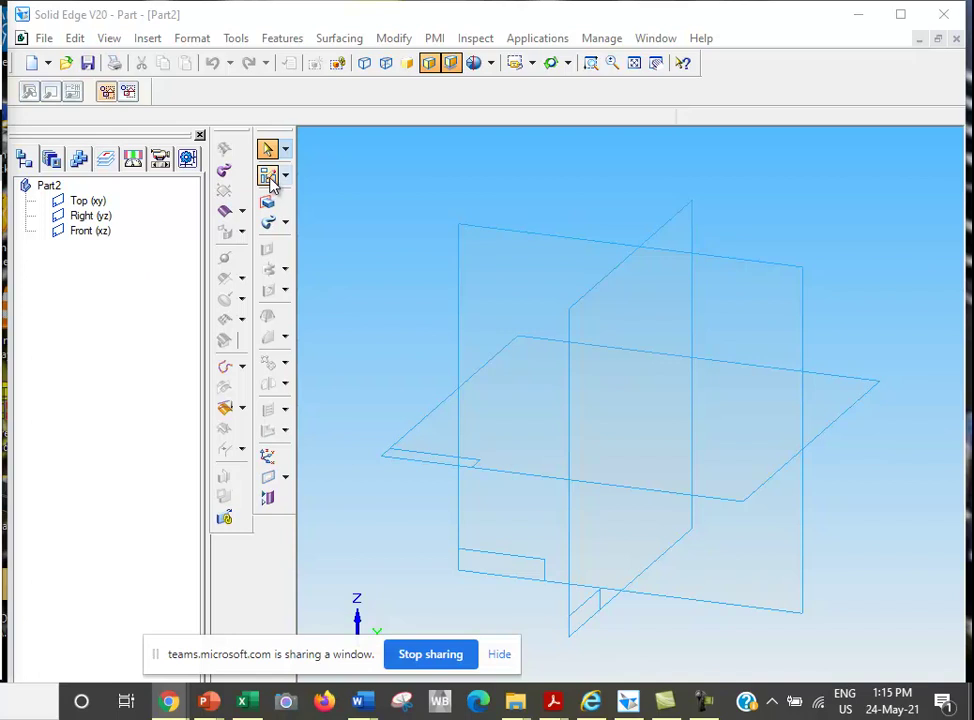
click(268, 177)
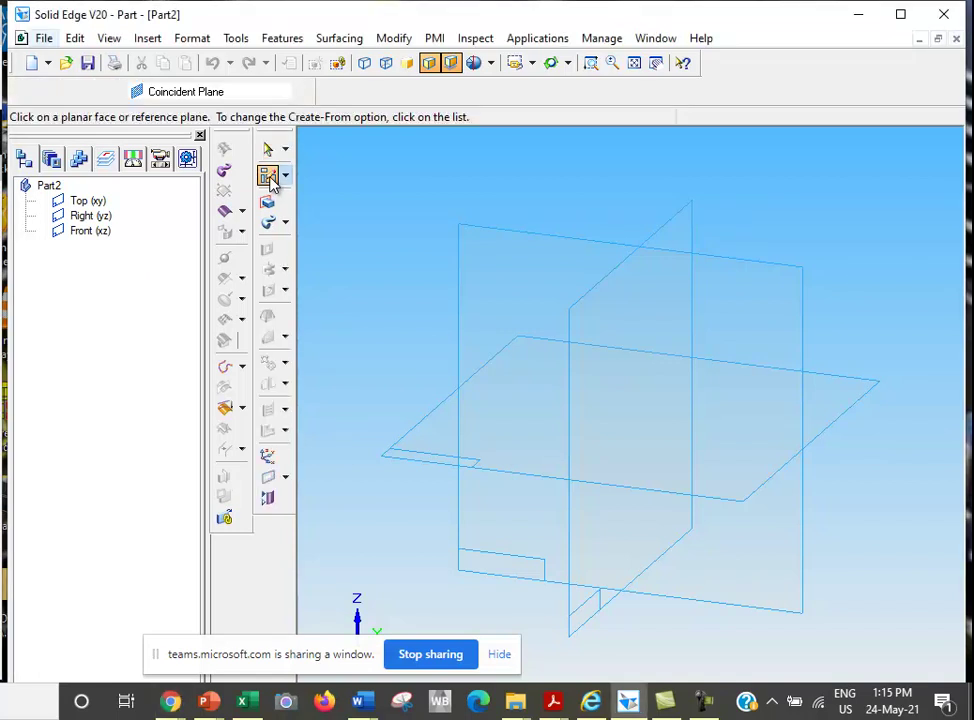
- On the Front plane, sketch a five-line hat-shaped path with level ends and a dipped flat middle
click(463, 322)
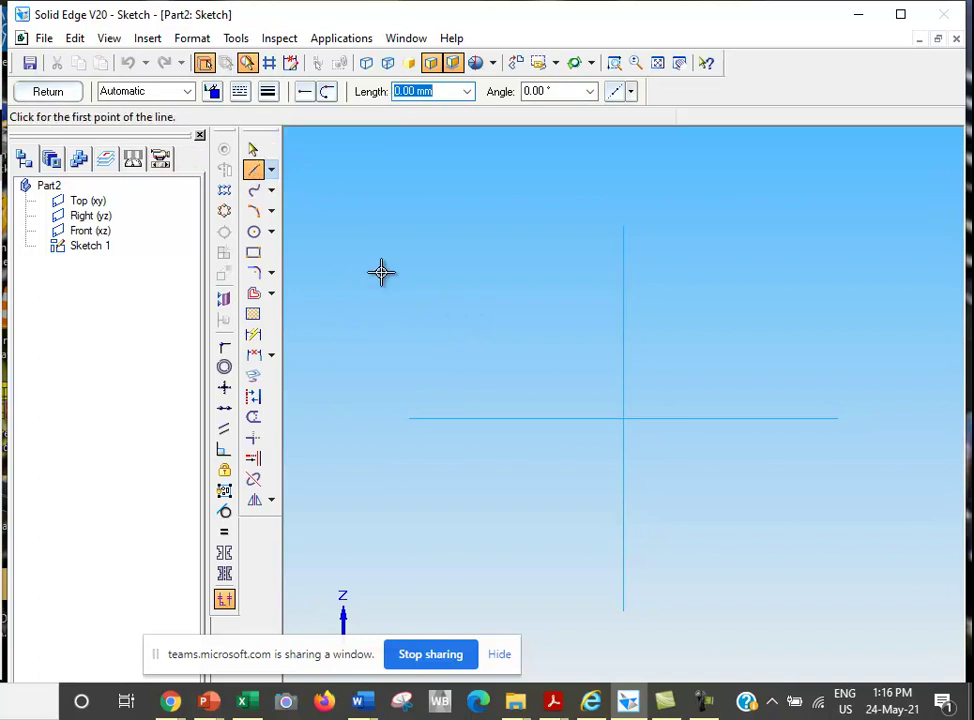
click(375, 297)
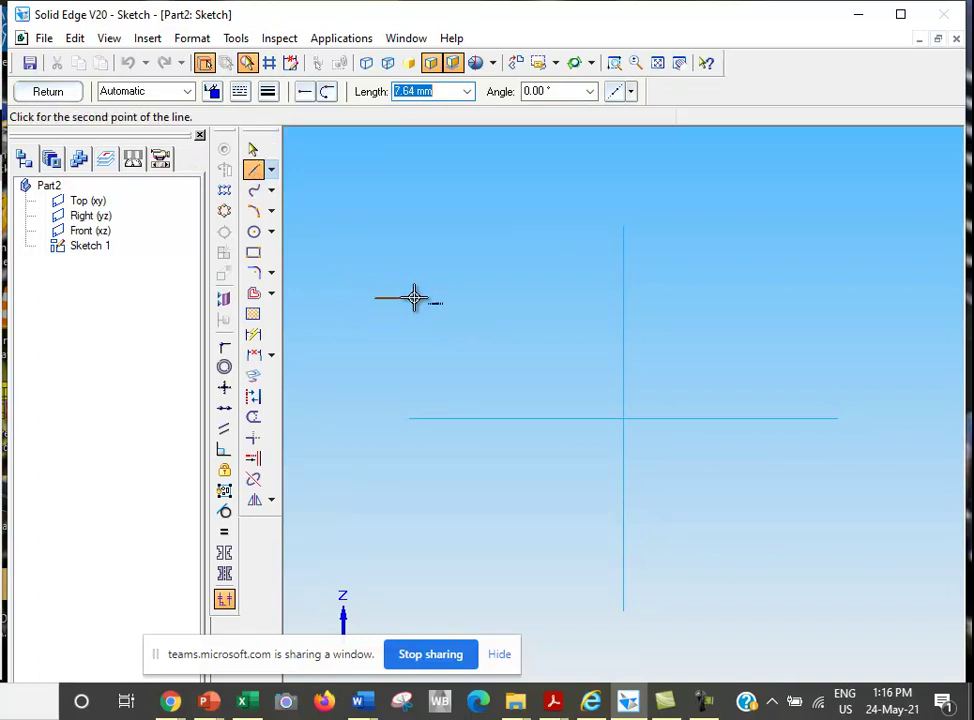
click(486, 297)
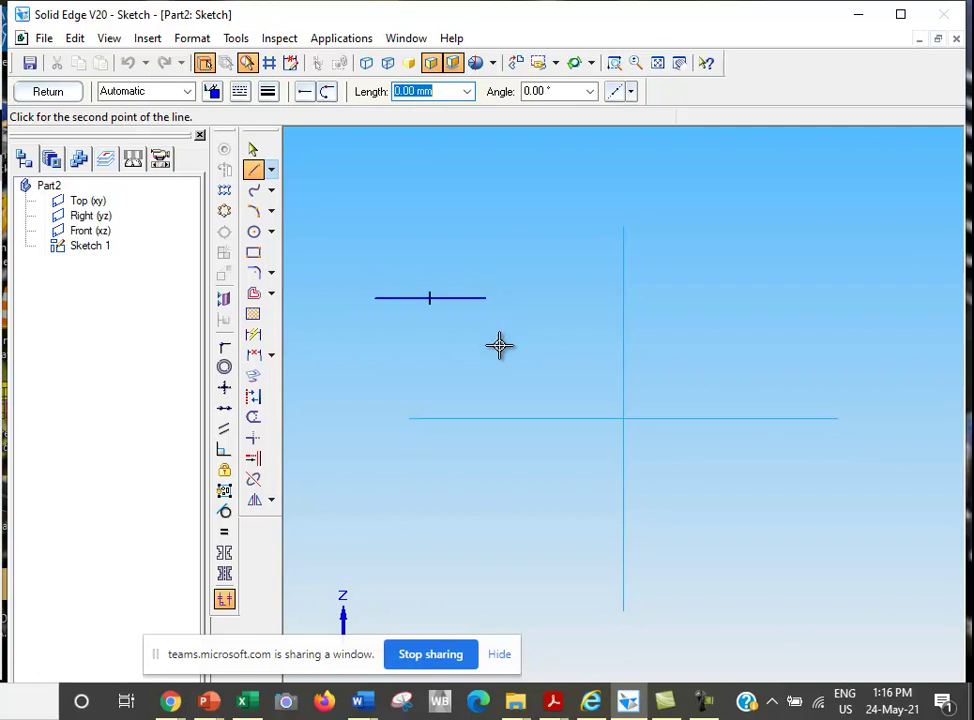
click(540, 420)
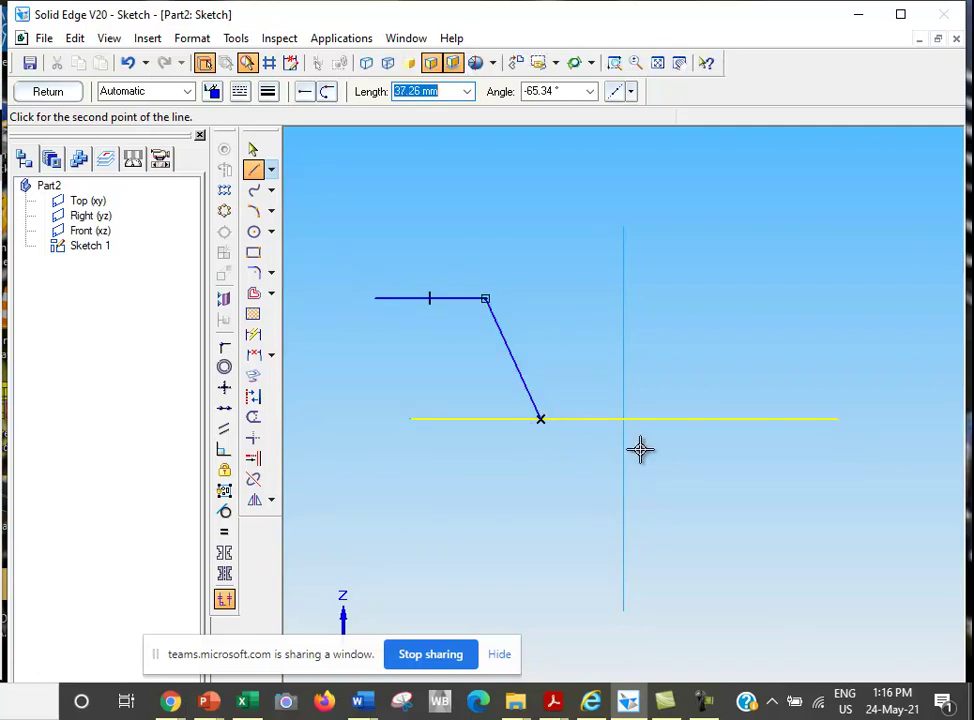
click(705, 420)
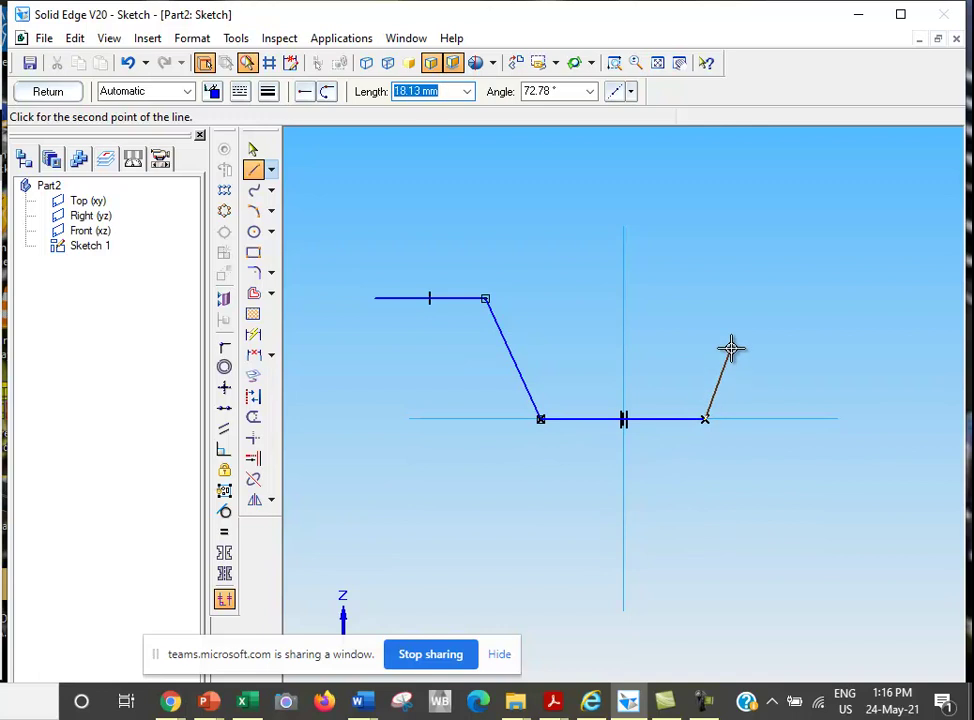
click(751, 298)
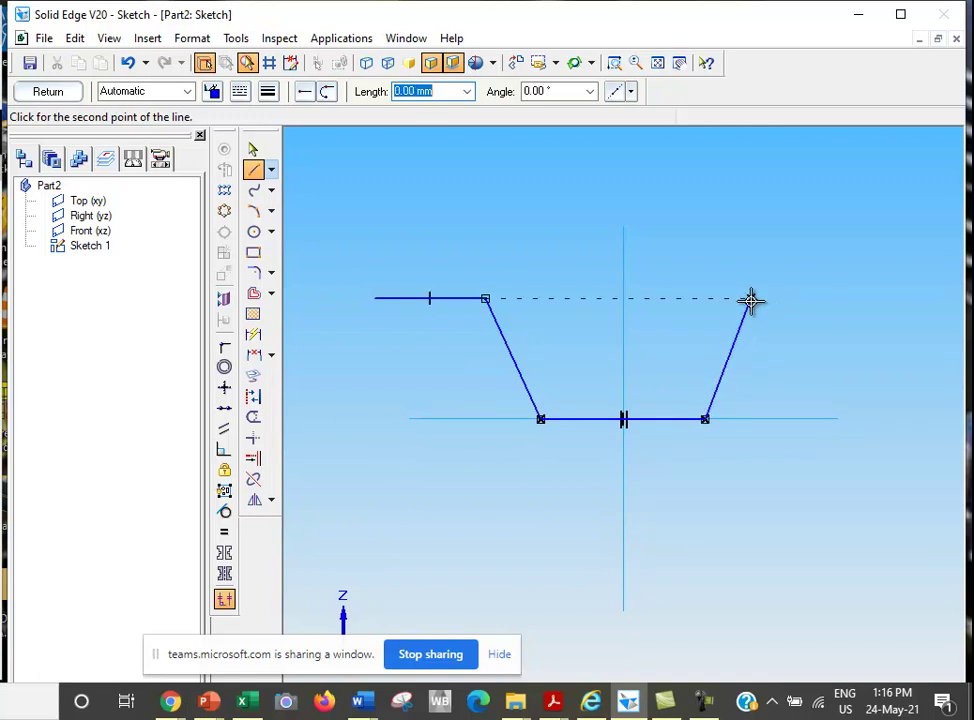
click(911, 297)
key(Escape)
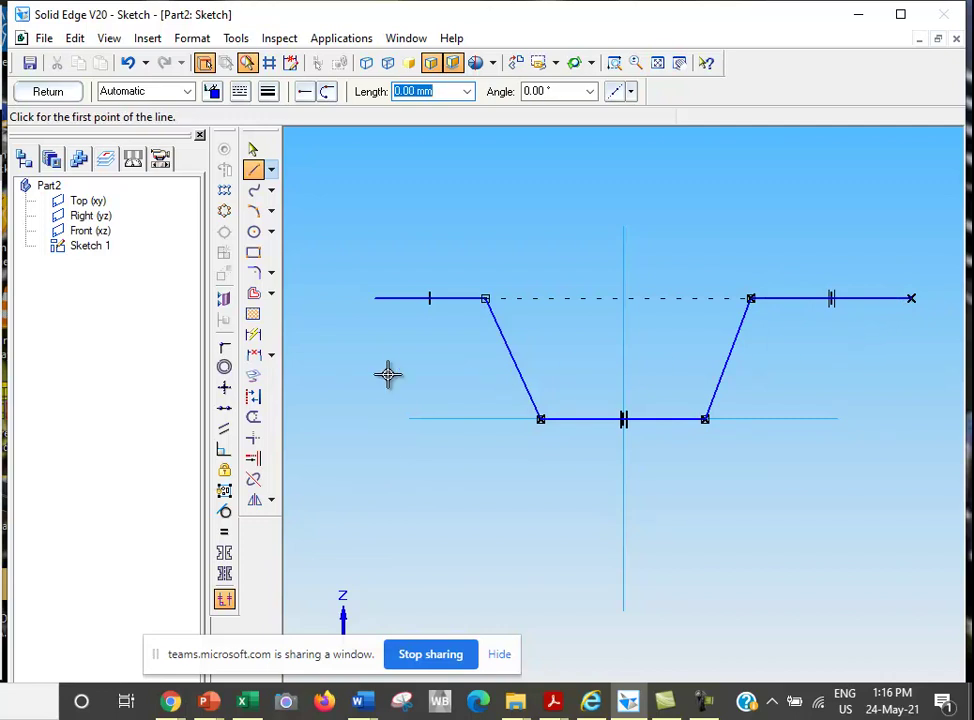
click(58, 94)
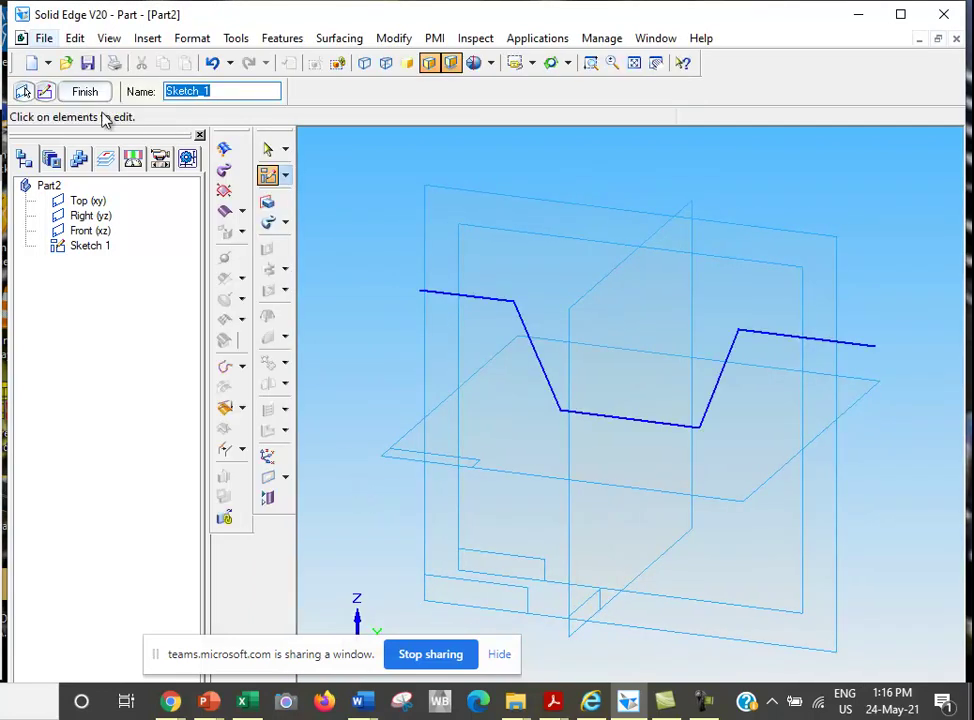
- Finish the path sketch and start a Swept Protrusion with single path and cross section
click(84, 94)
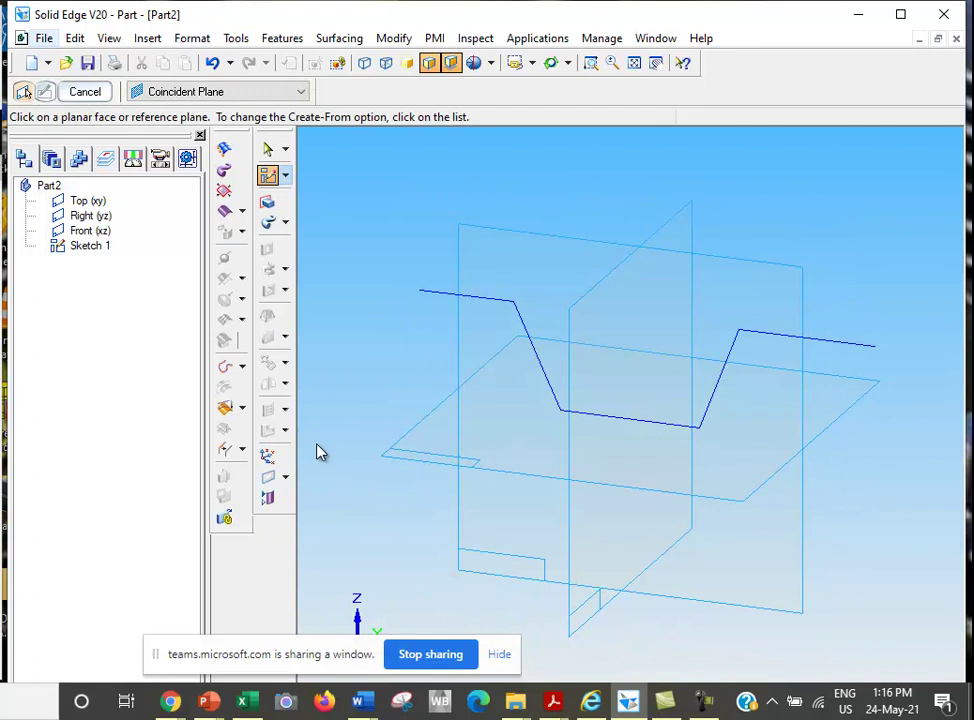
click(285, 226)
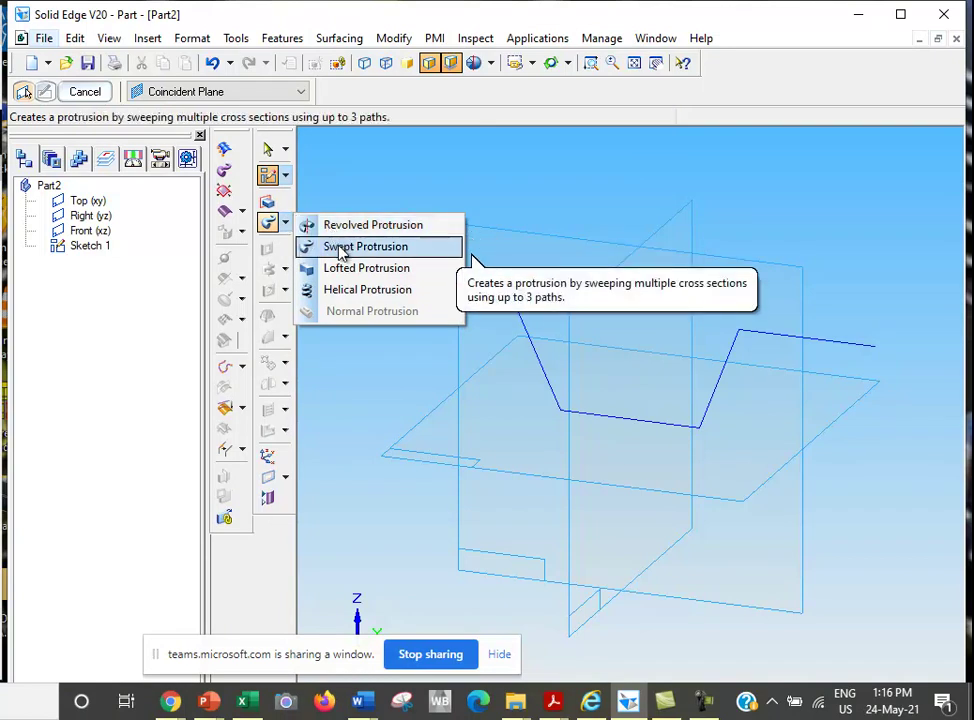
click(340, 247)
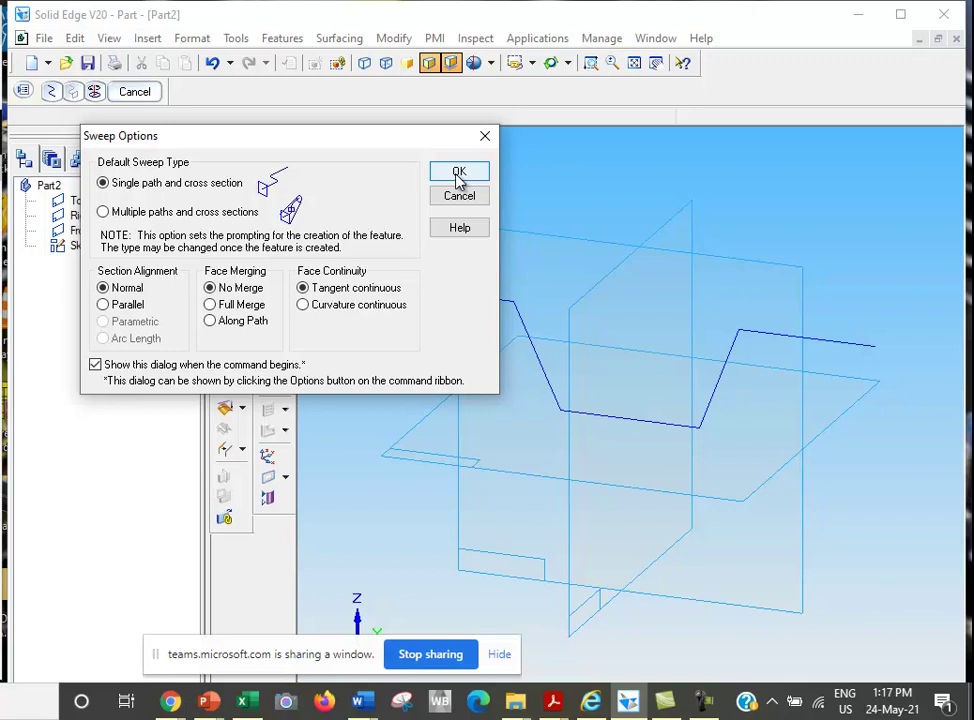
click(459, 173)
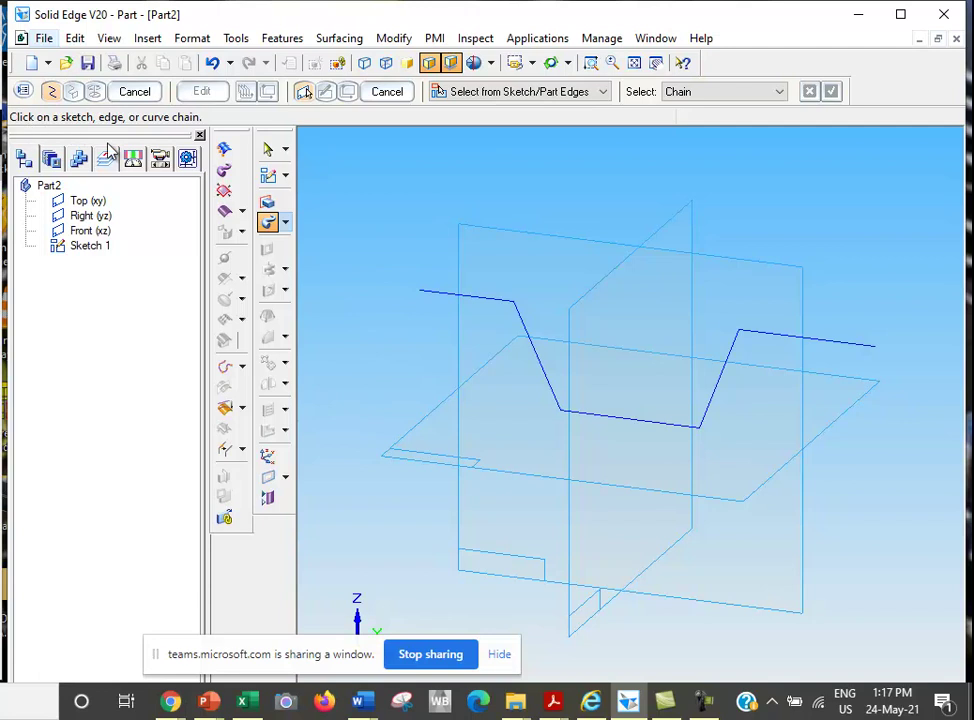
- Use the bent sketch as the sweep path and place the profile plane normal to its left end
click(434, 300)
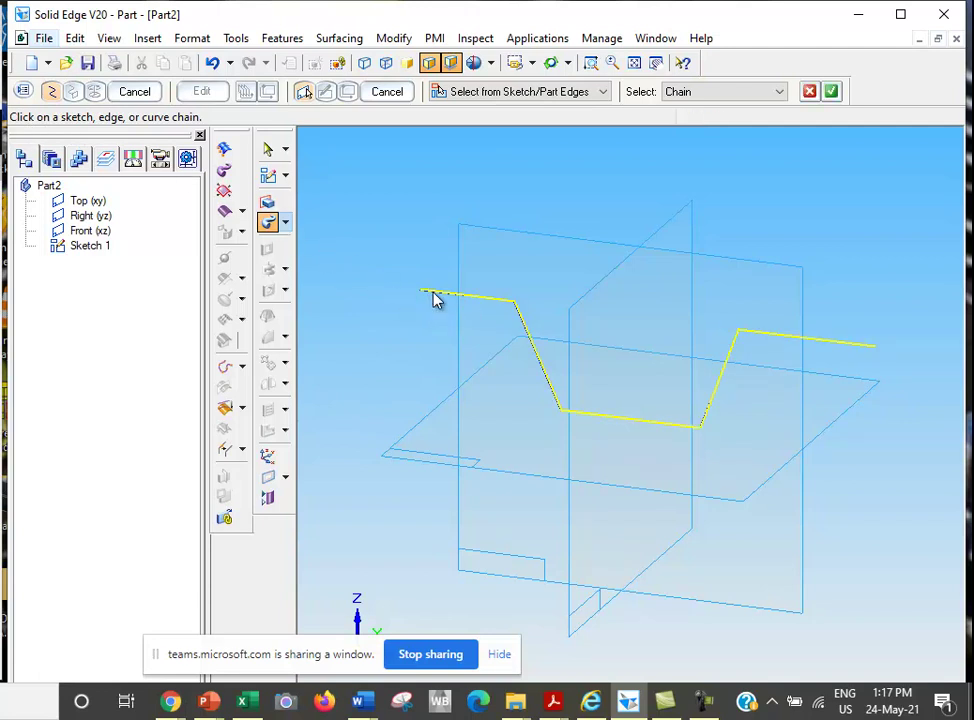
click(833, 92)
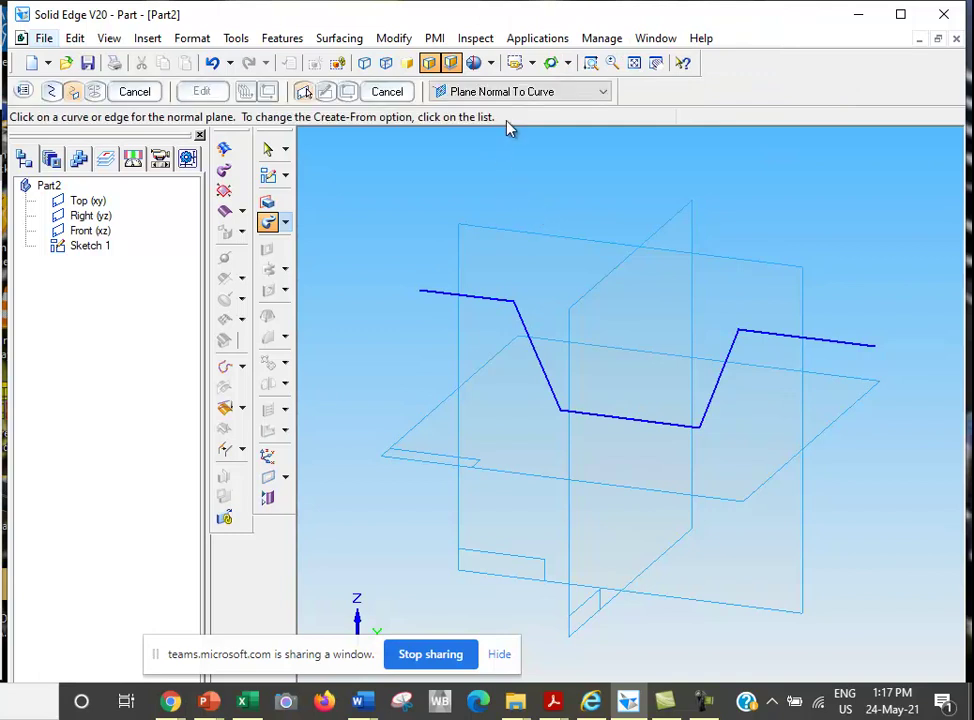
click(603, 92)
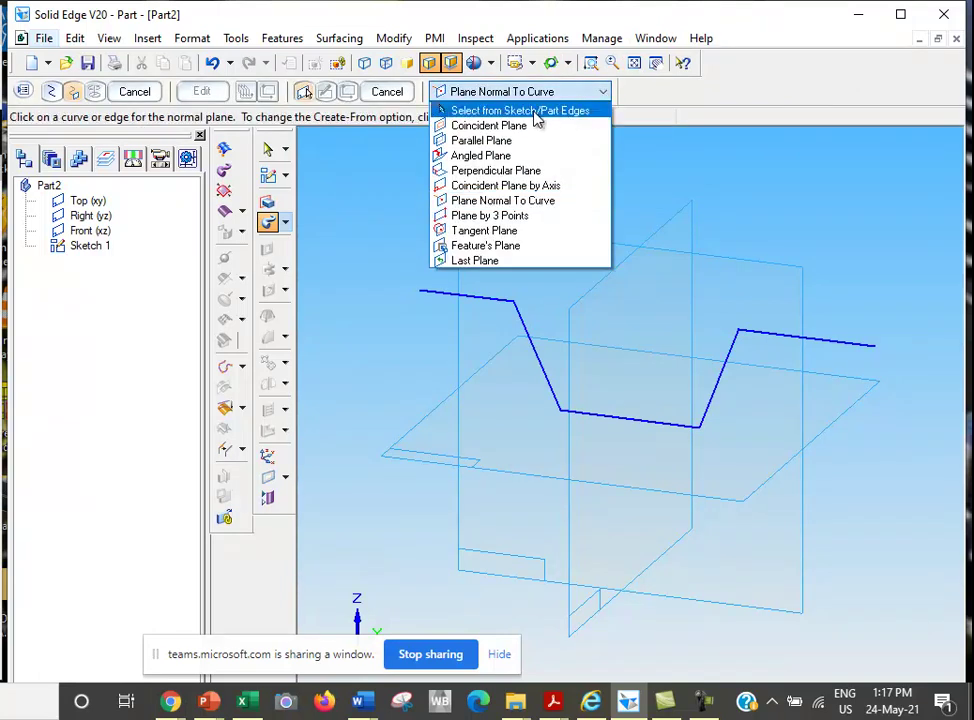
click(545, 205)
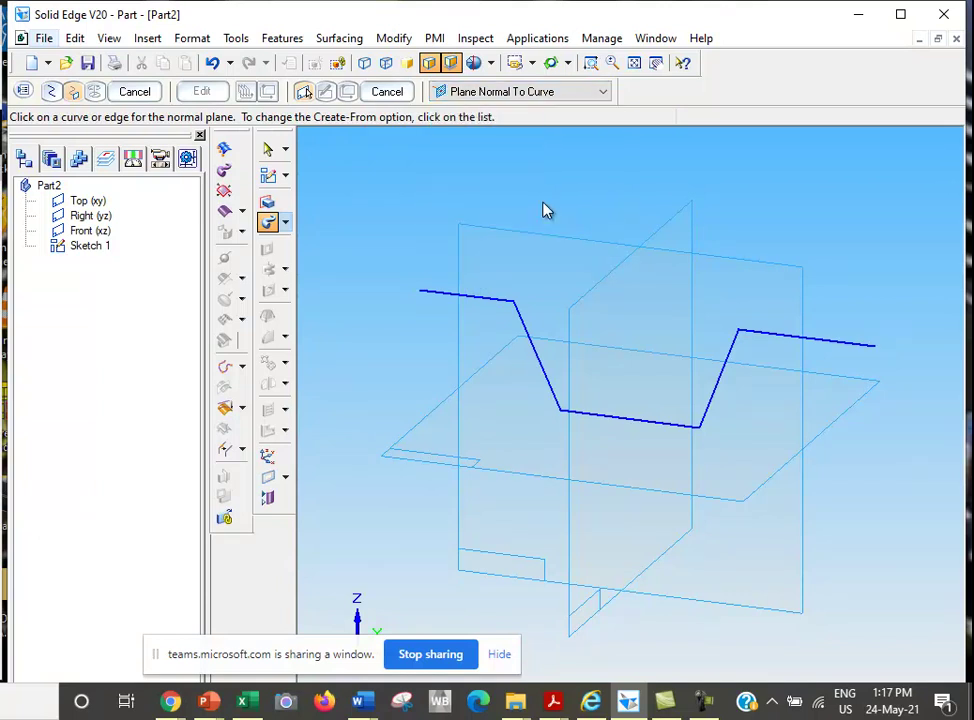
click(442, 296)
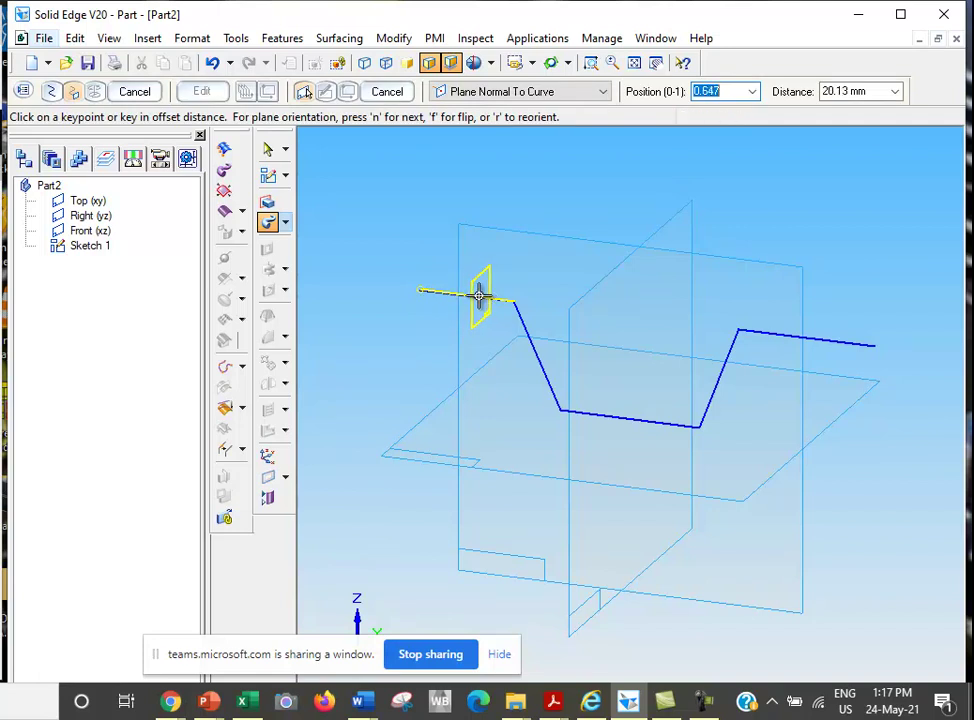
click(388, 285)
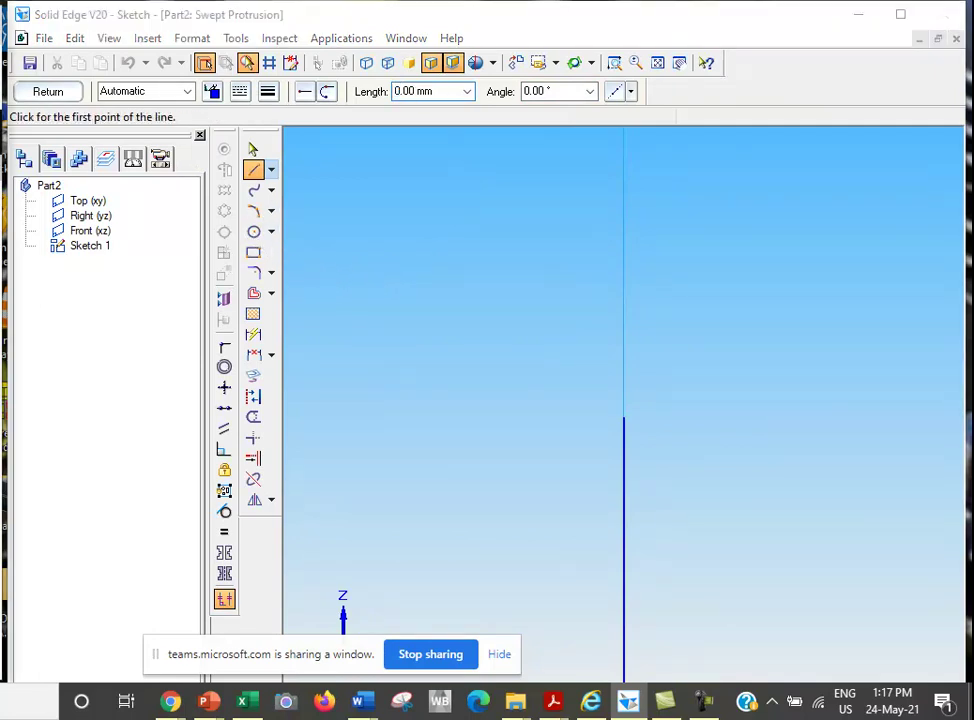
- Draw a 10.03 mm diameter circle centred on the path's left endpoint, check it in 3D, and close the sketch
click(253, 232)
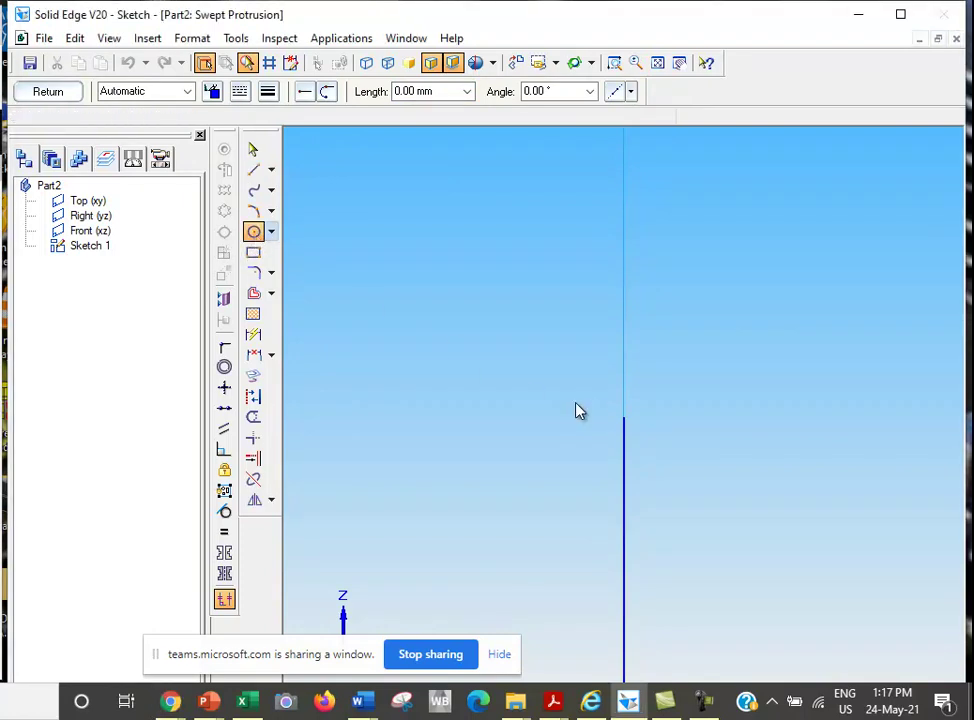
click(625, 418)
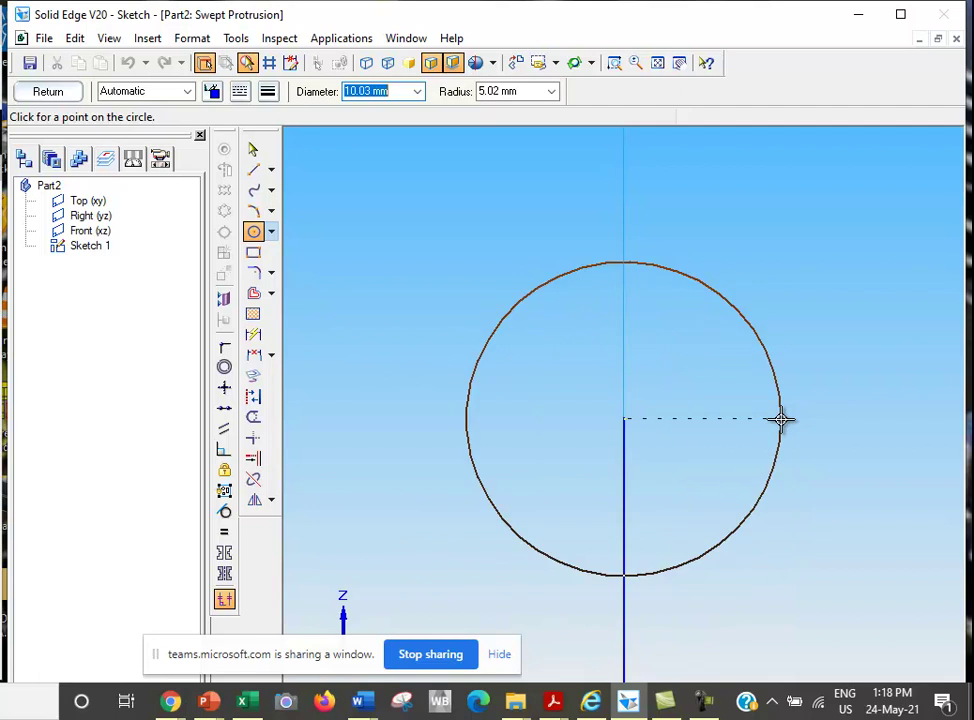
click(781, 418)
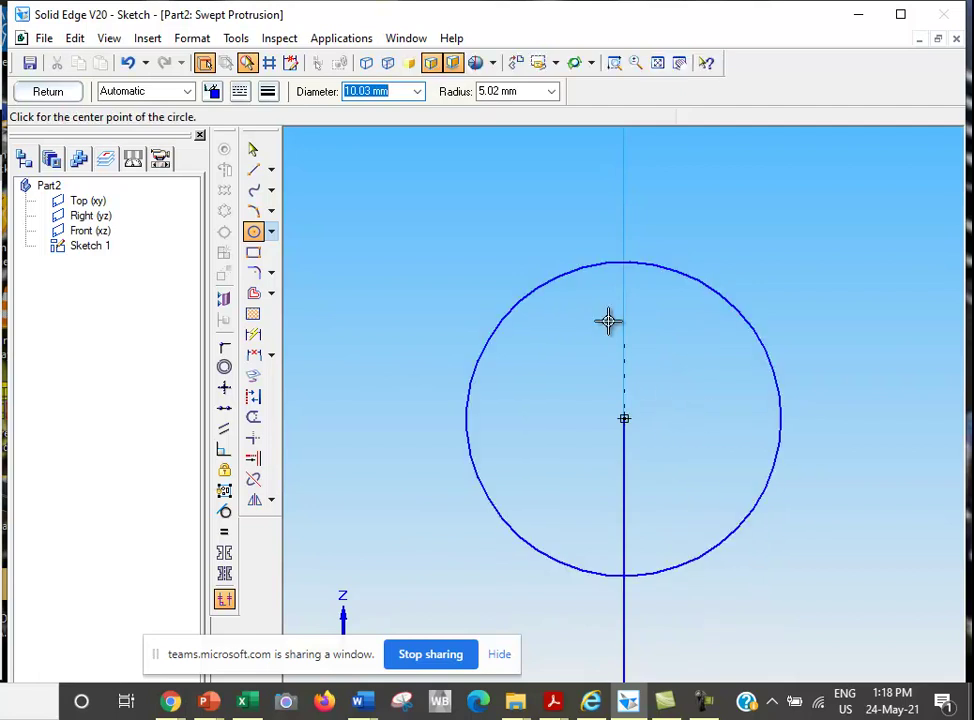
click(573, 62)
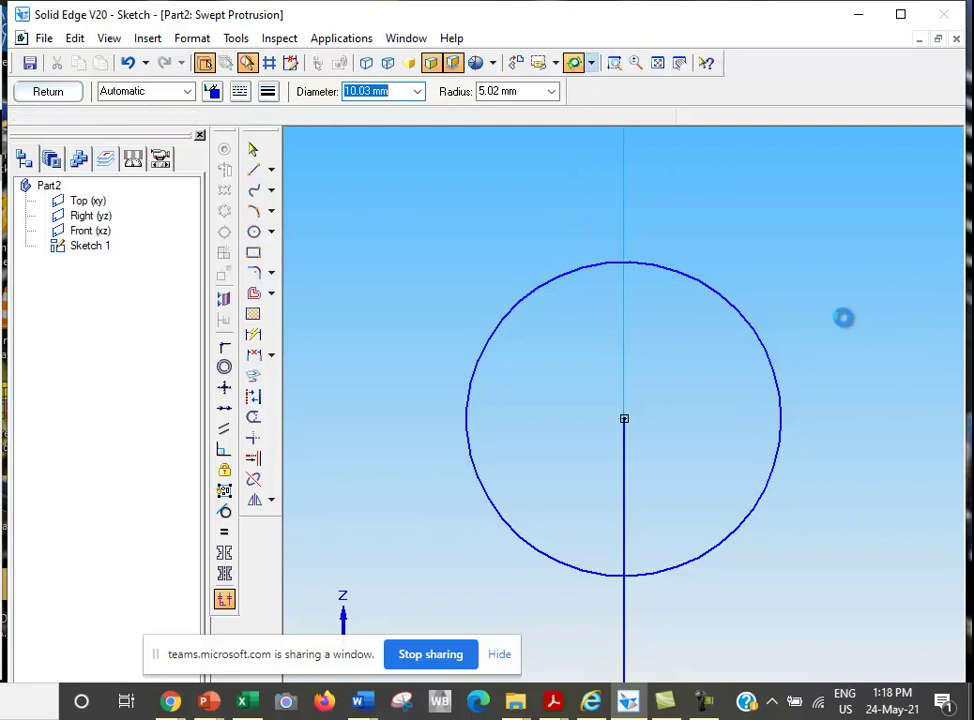
drag(779, 221, 632, 255)
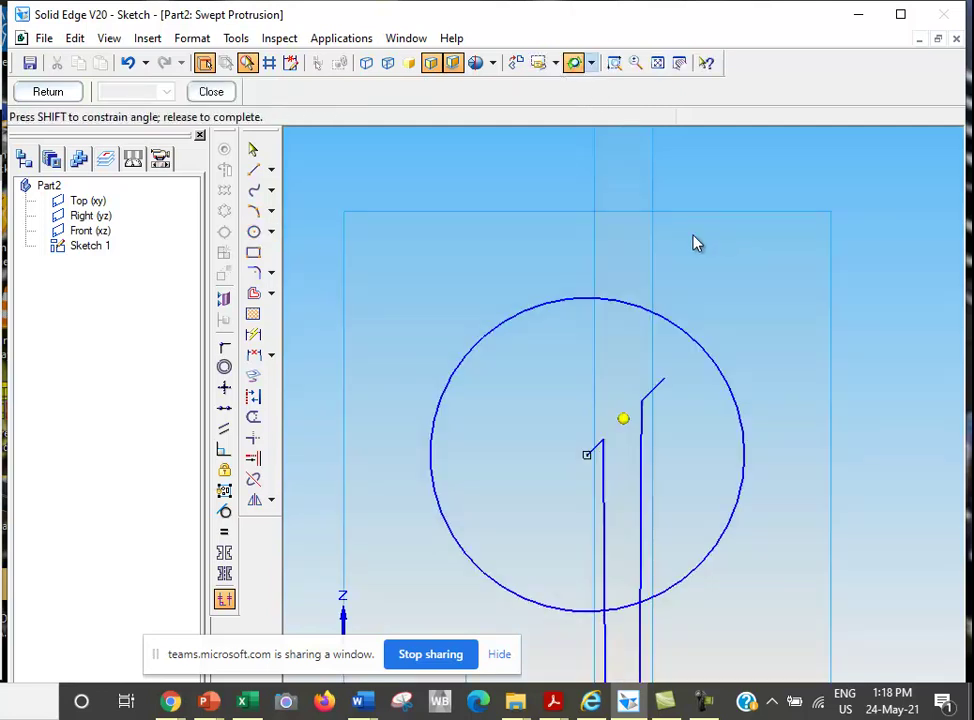
drag(632, 158, 660, 74)
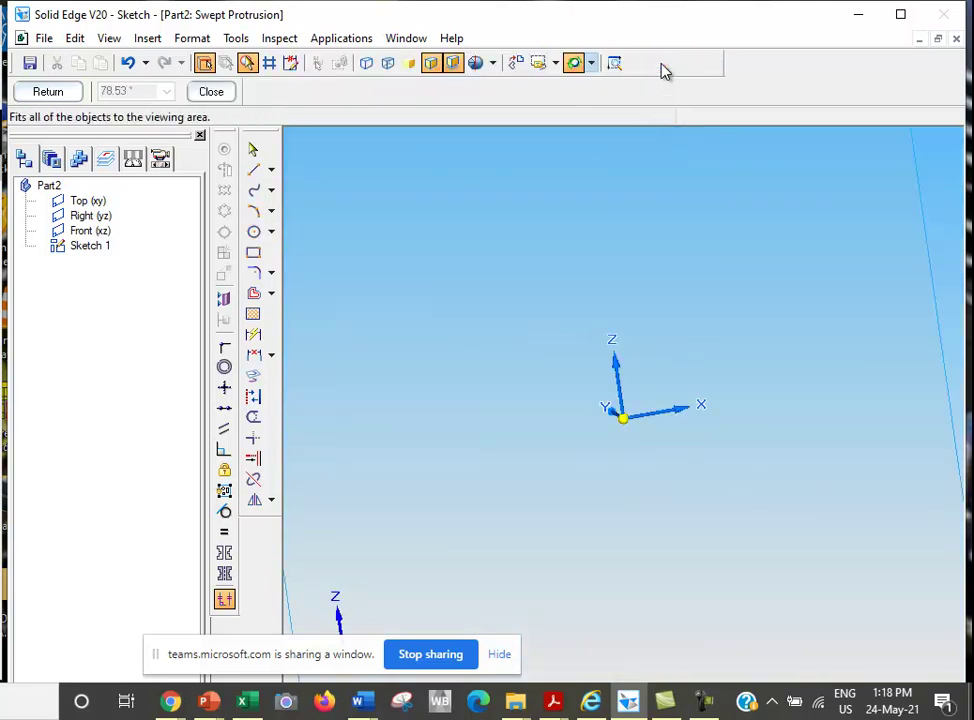
click(657, 62)
key(Escape)
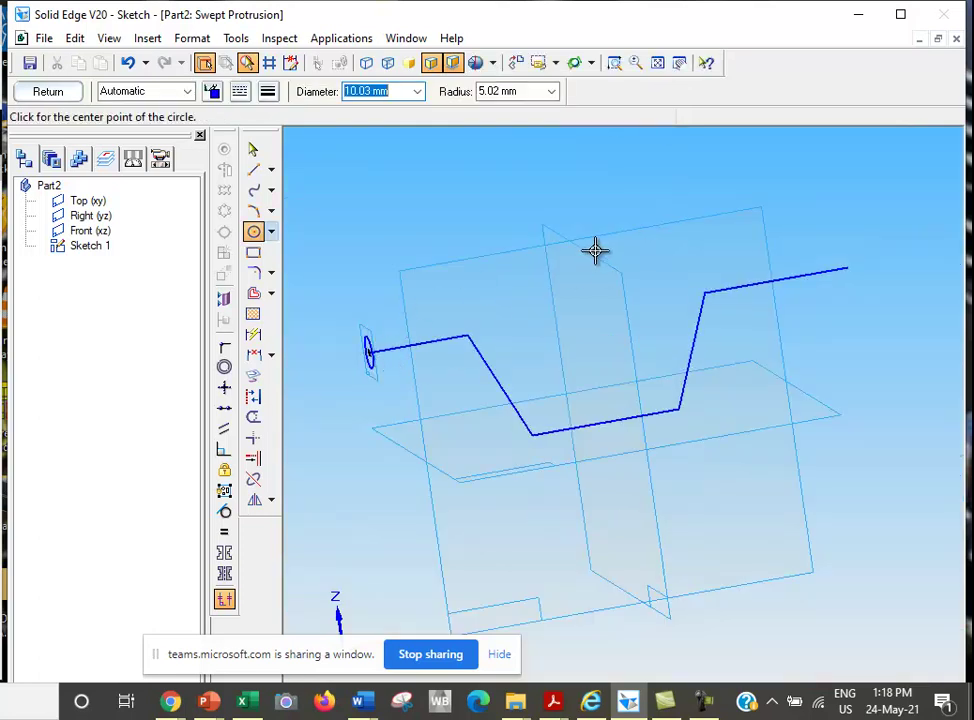
click(576, 68)
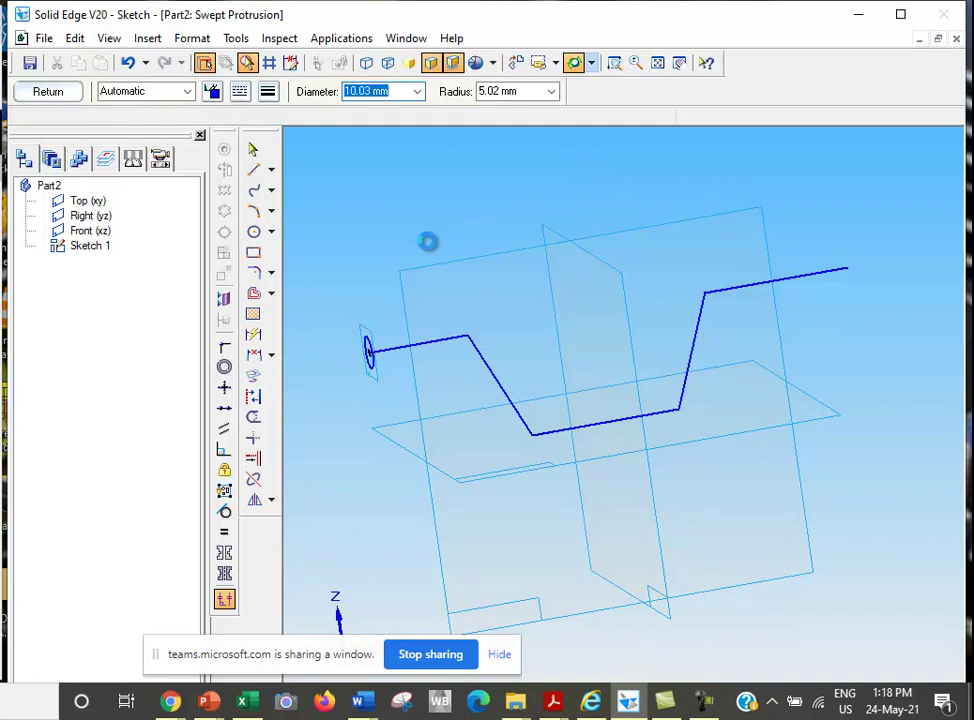
mouse_move(454, 259)
mouse_down()
mouse_move(531, 288)
mouse_move(391, 217)
mouse_move(335, 222)
mouse_move(535, 265)
mouse_up()
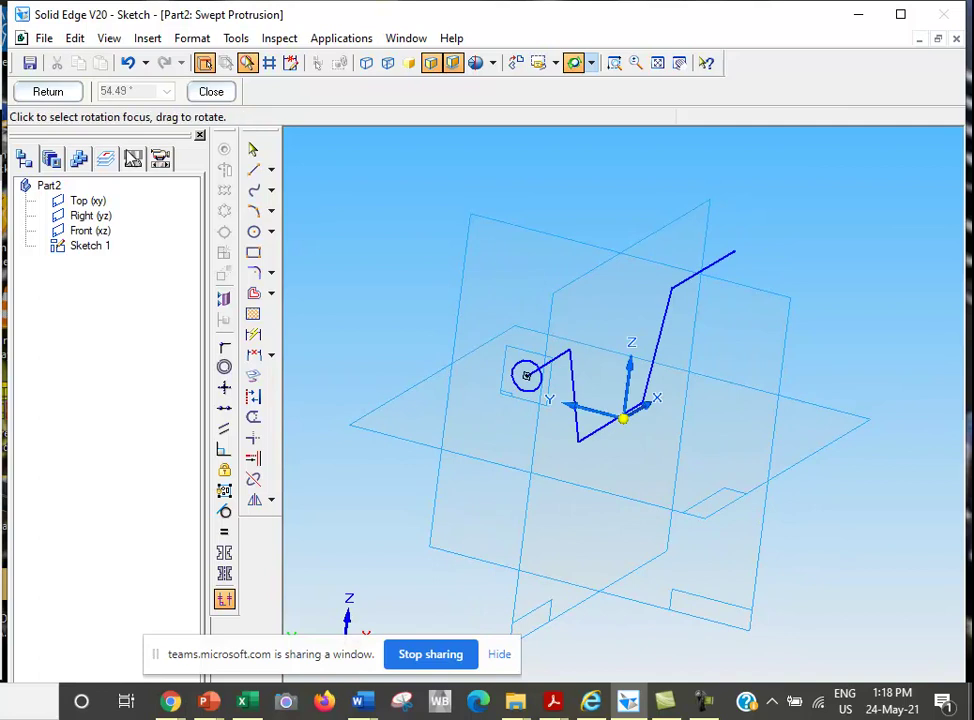
click(50, 93)
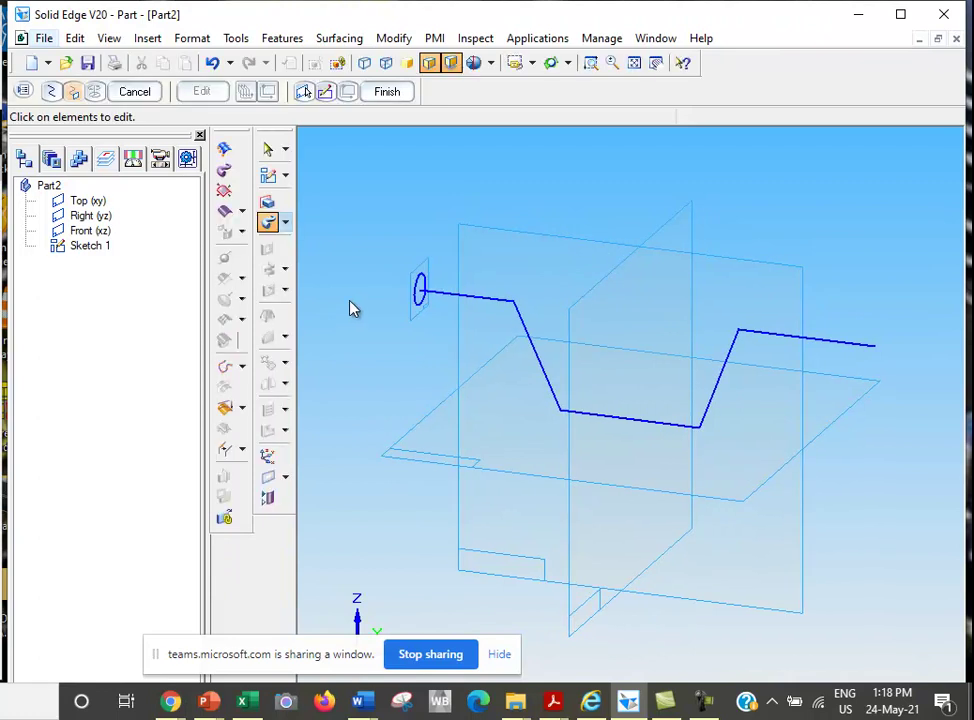
- Finish the sharp-cornered swept pipe, exit the protrusion command, and select Sketch 1
click(393, 91)
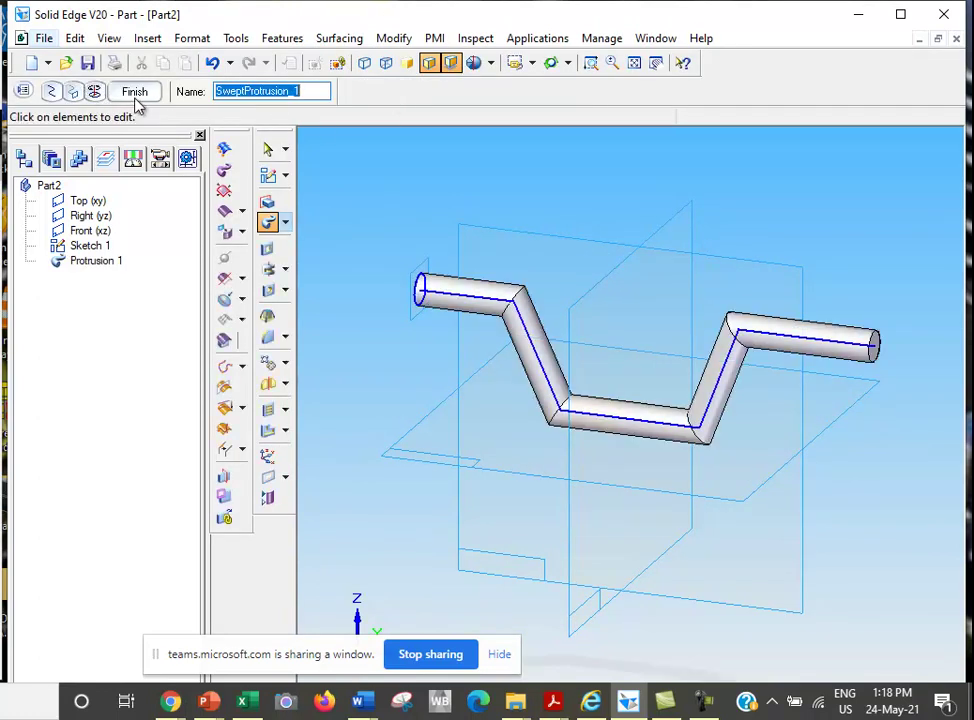
click(135, 91)
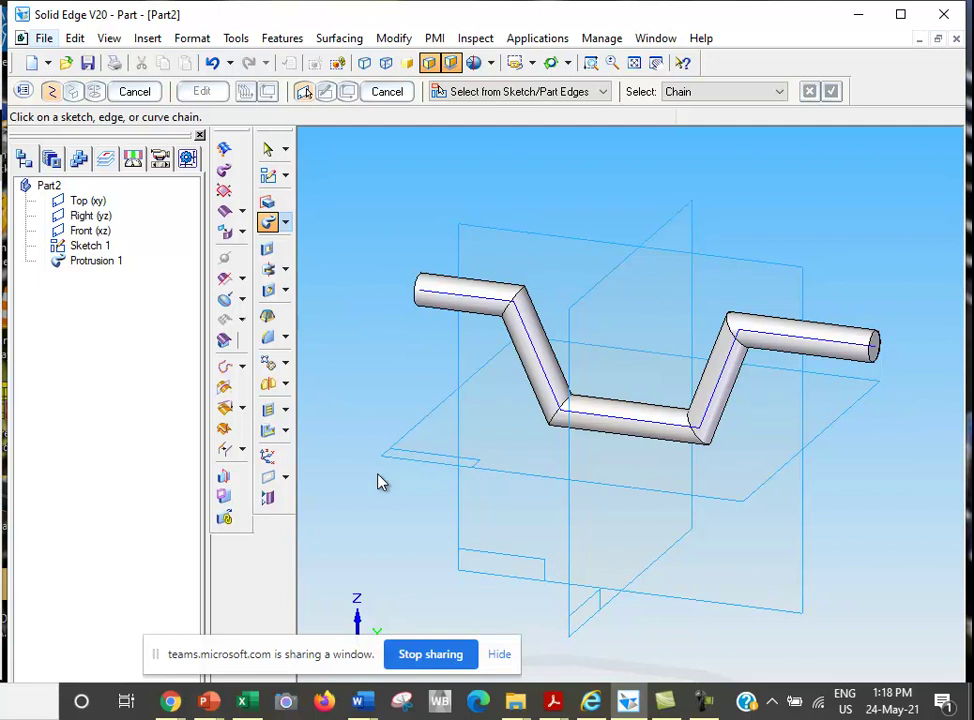
click(136, 94)
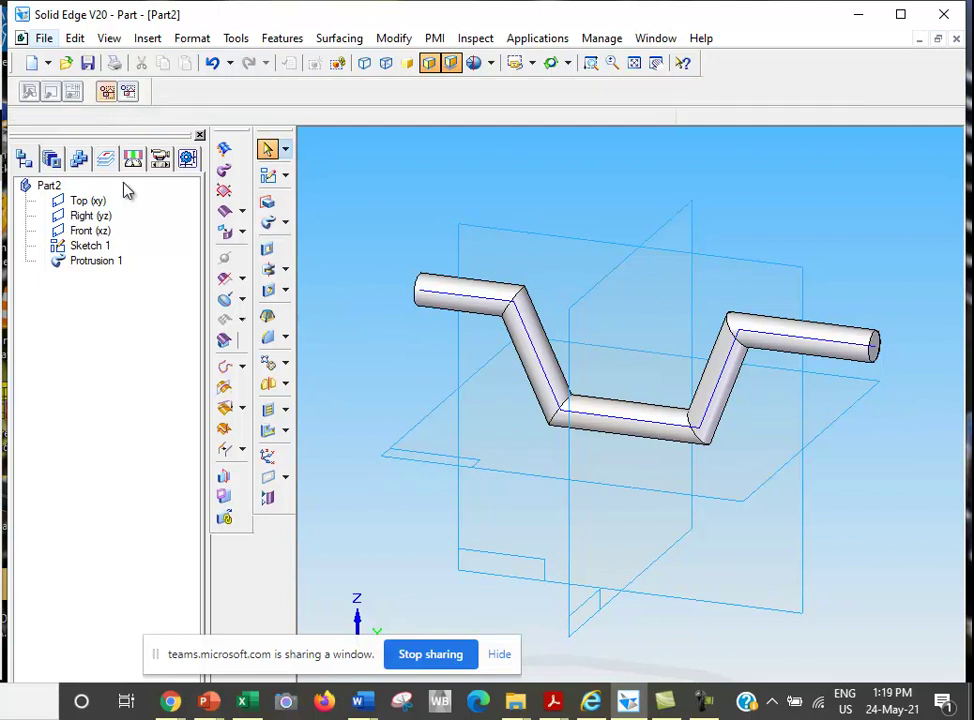
click(90, 247)
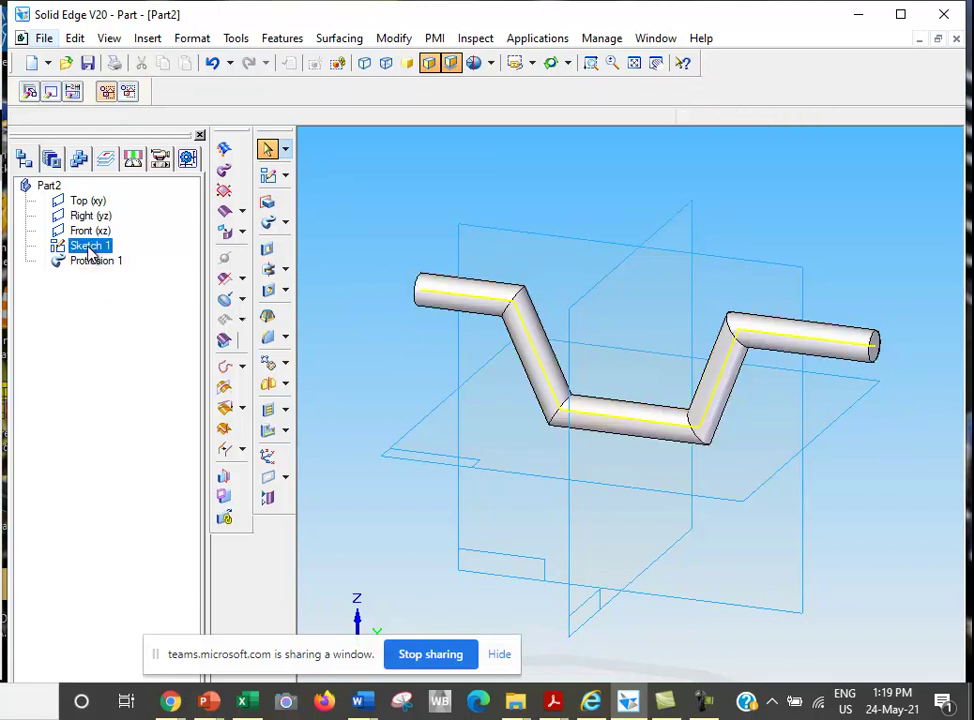
- Edit Sketch 1 and fillet its upper-left, lower-left, lower-right and upper-right corners
click(53, 92)
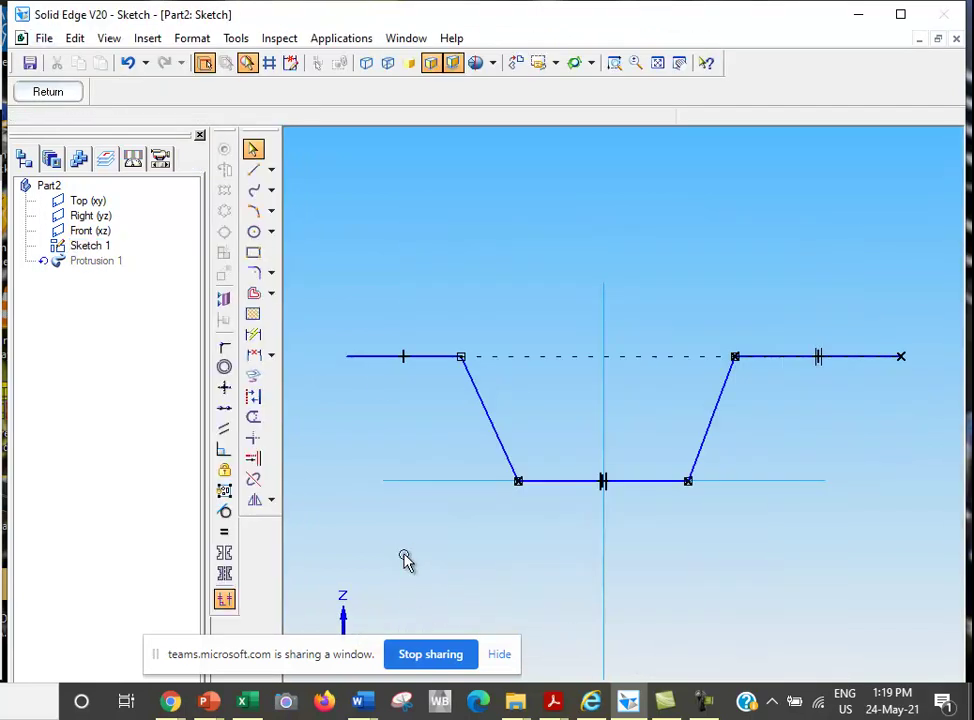
click(258, 276)
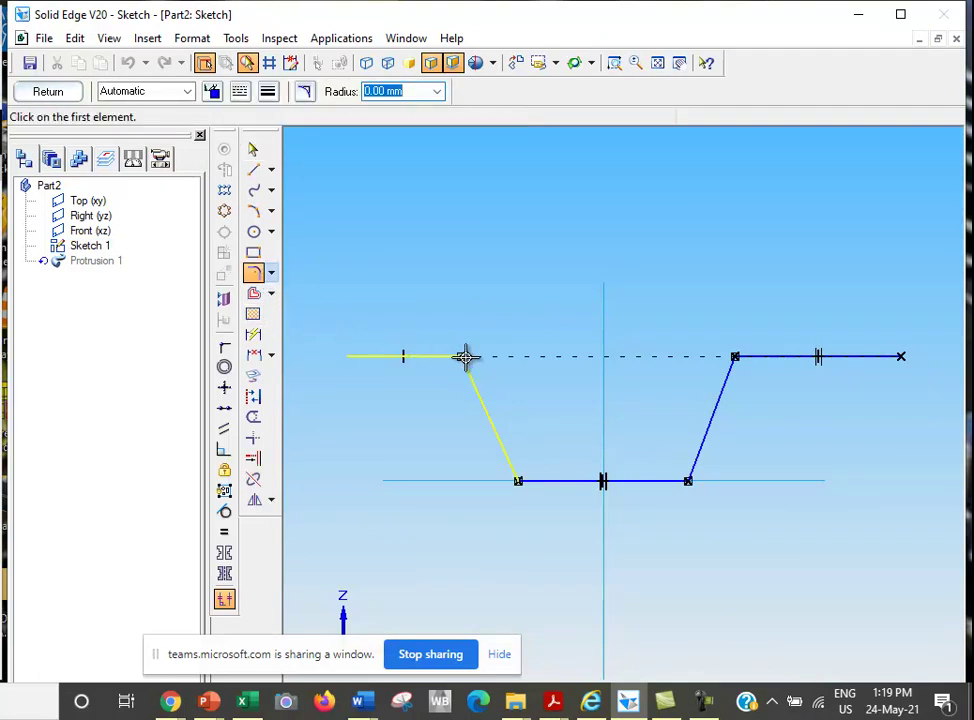
click(462, 357)
click(459, 360)
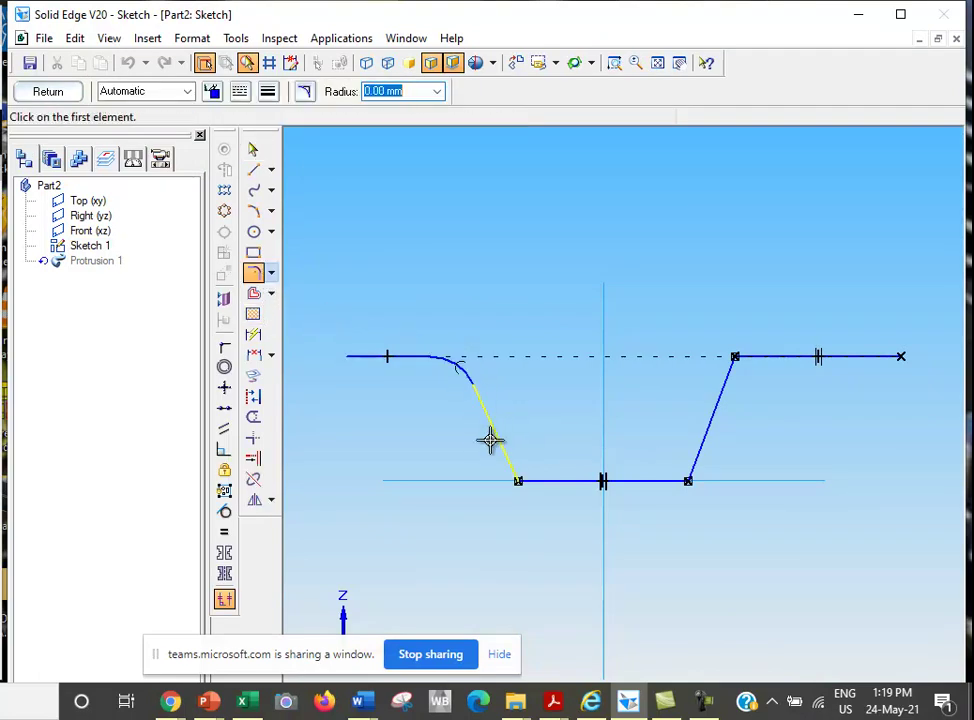
click(519, 481)
click(526, 474)
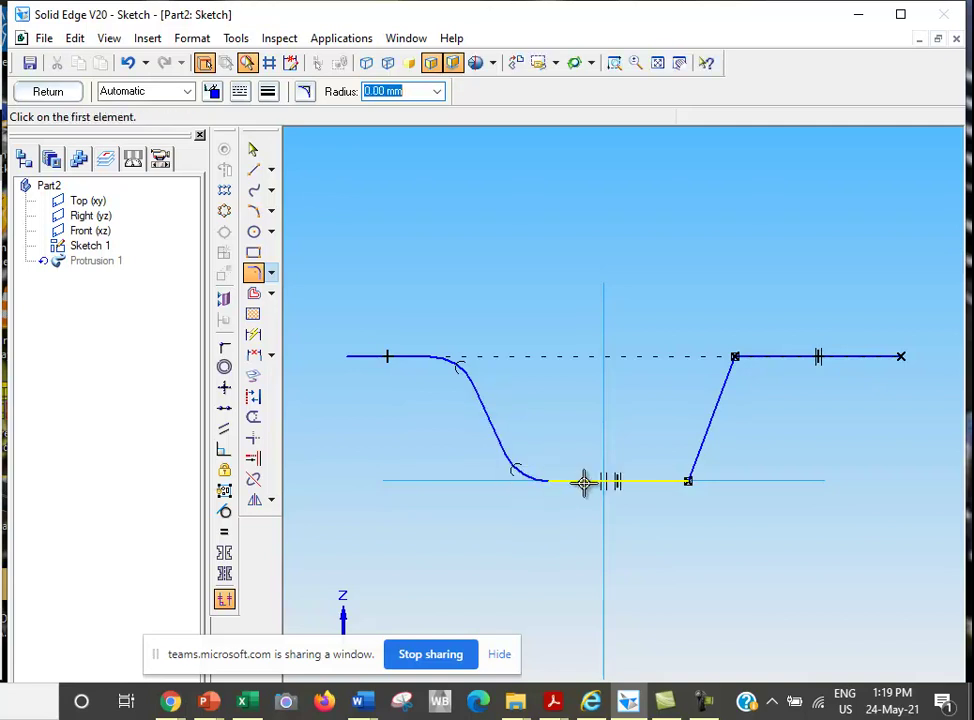
click(669, 482)
click(689, 478)
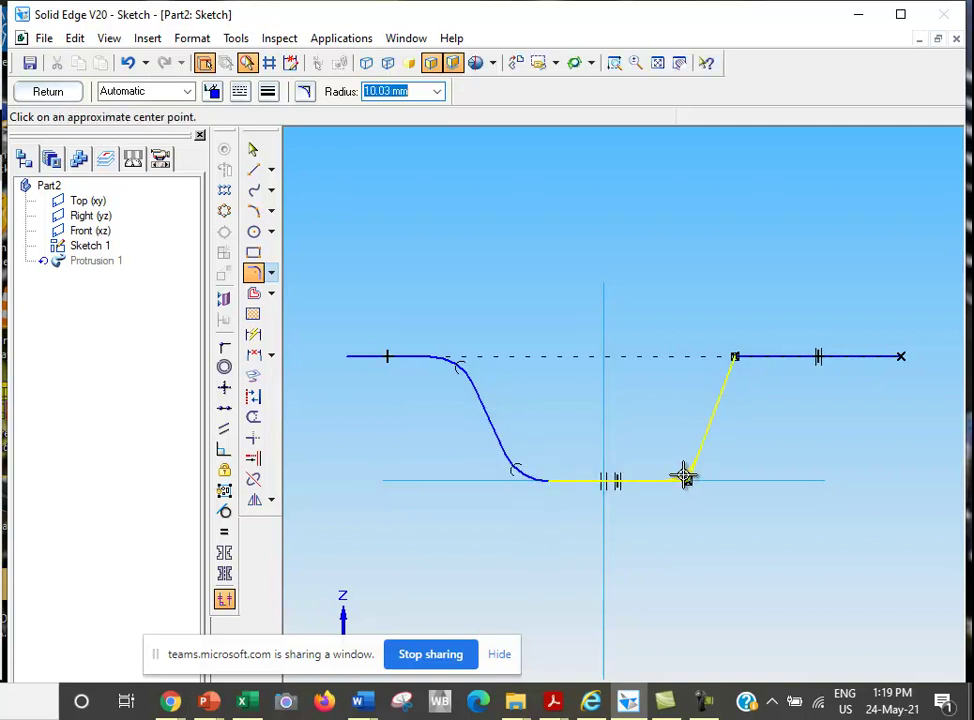
click(681, 474)
click(736, 356)
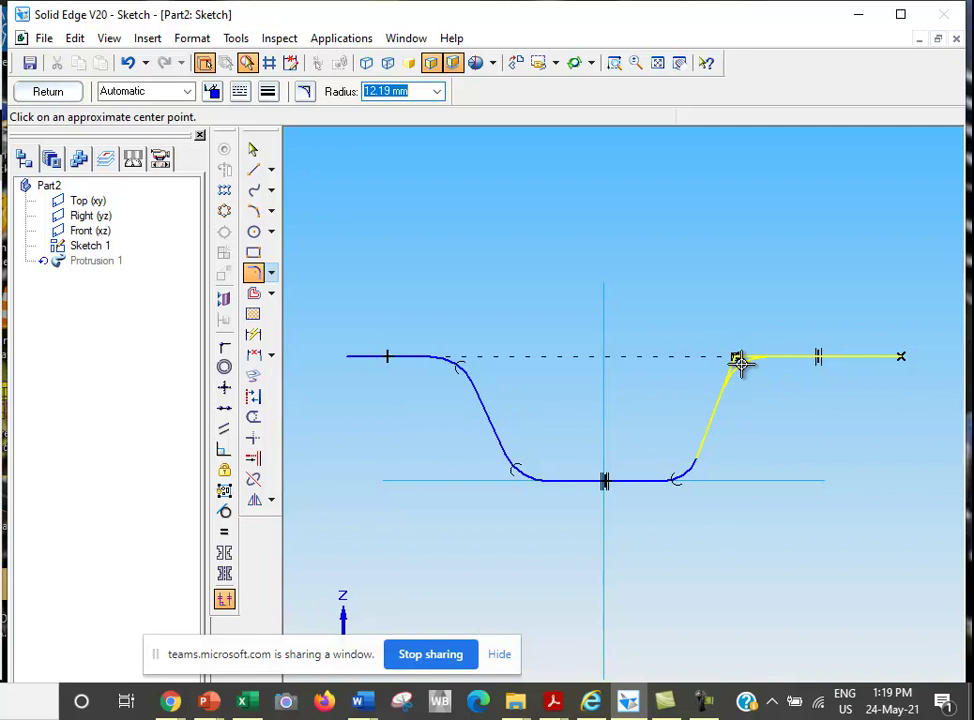
click(741, 362)
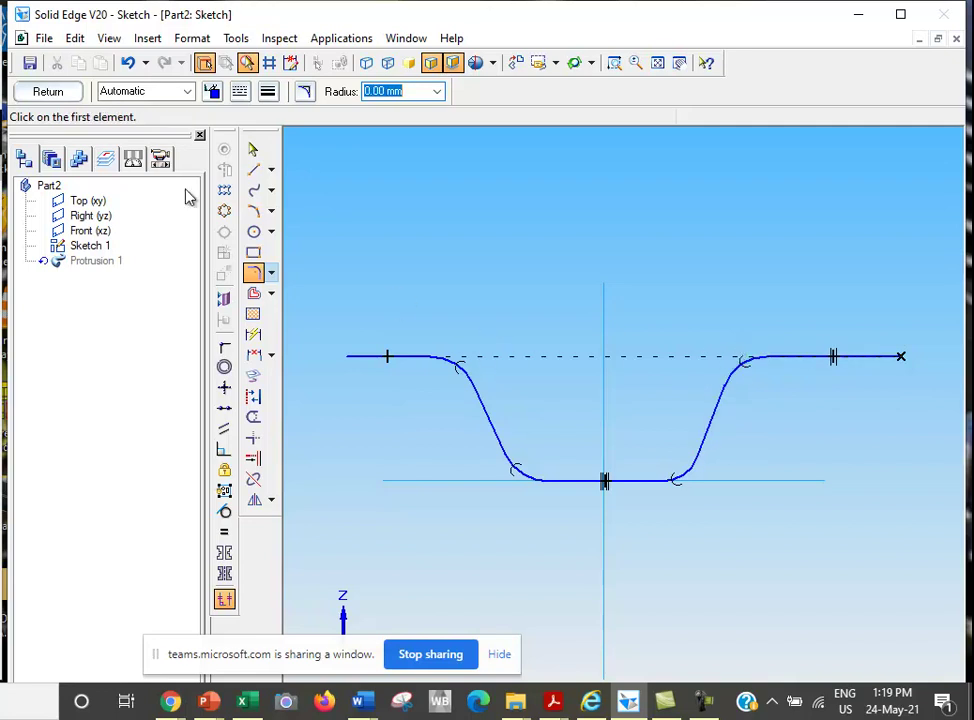
click(62, 95)
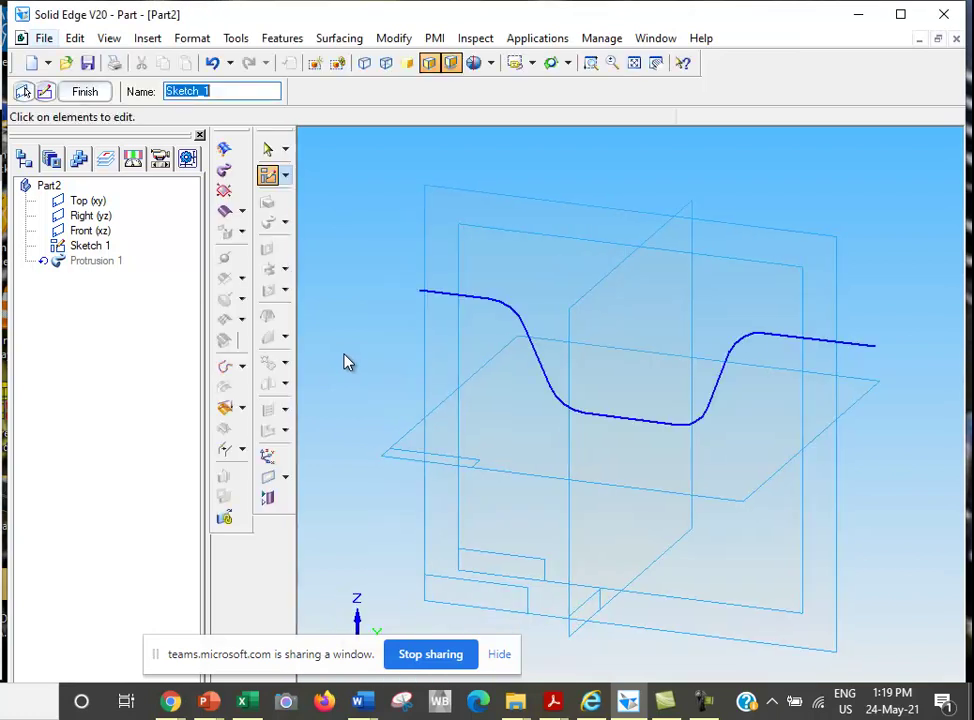
- Regenerate the pipe along the filleted path and orbit to inspect the rounded bends
click(96, 93)
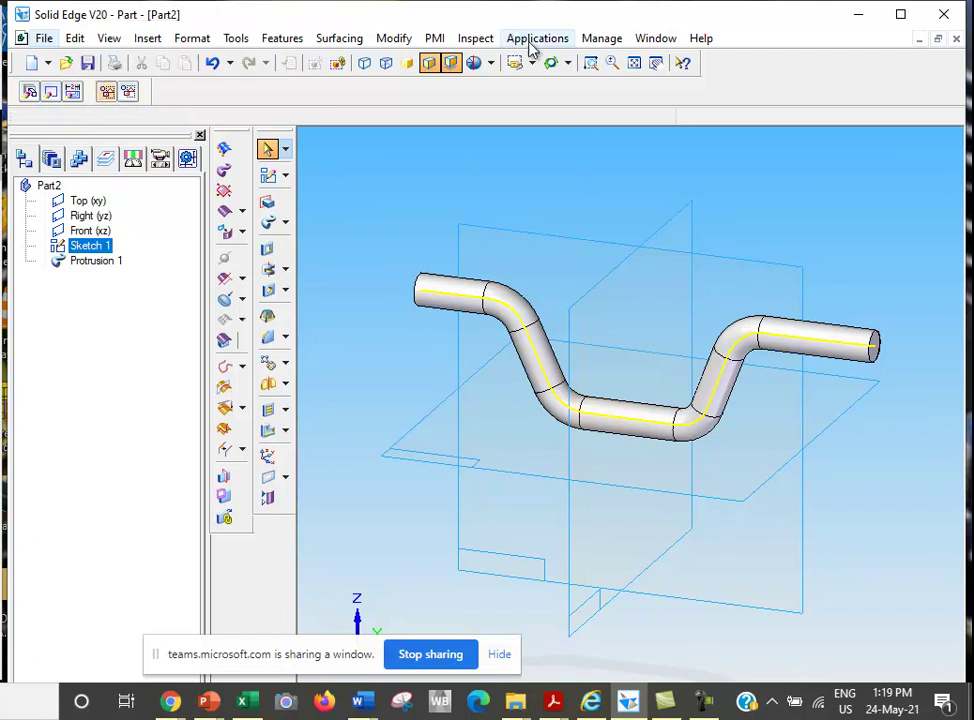
click(549, 62)
mouse_move(505, 180)
mouse_down()
mouse_move(660, 235)
mouse_move(697, 237)
mouse_move(498, 213)
mouse_move(470, 204)
mouse_move(476, 170)
mouse_move(546, 178)
mouse_move(638, 214)
mouse_move(648, 228)
mouse_up()
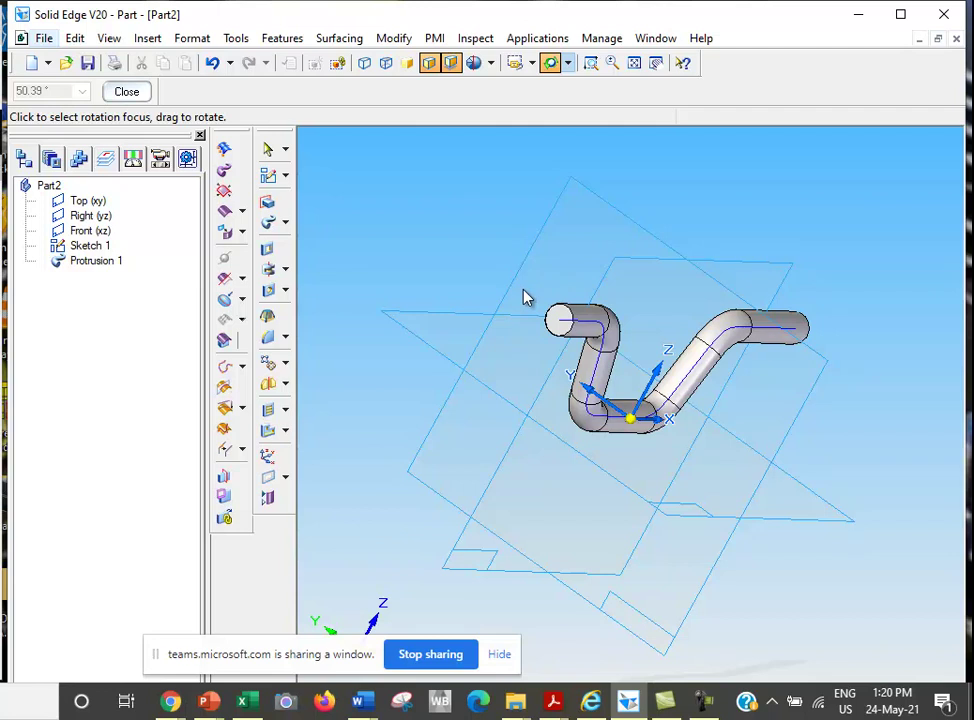
click(131, 92)
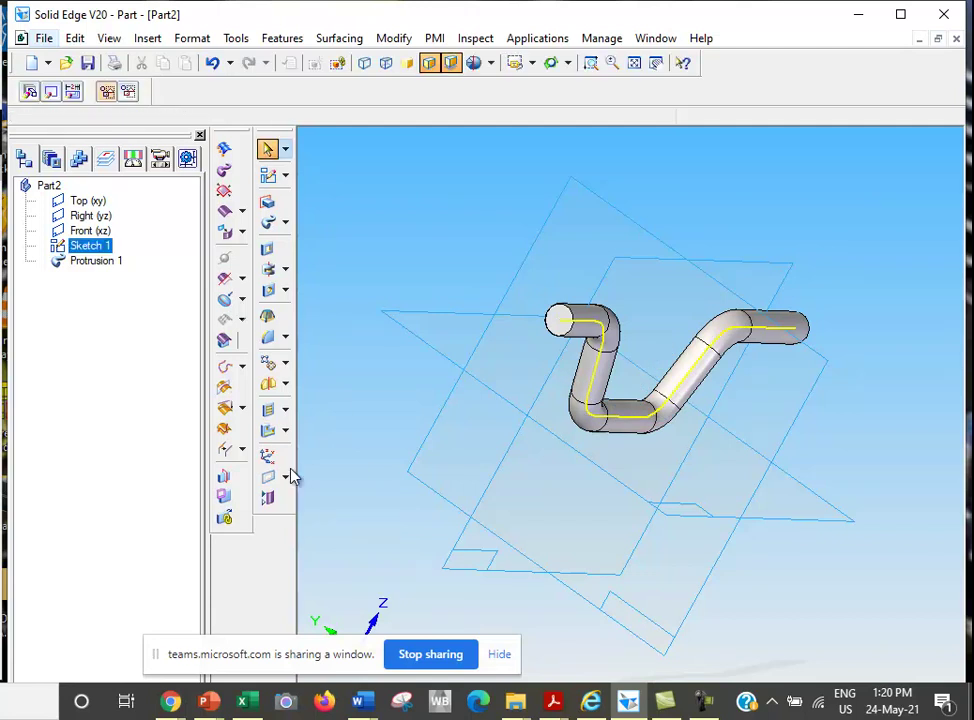
click(272, 432)
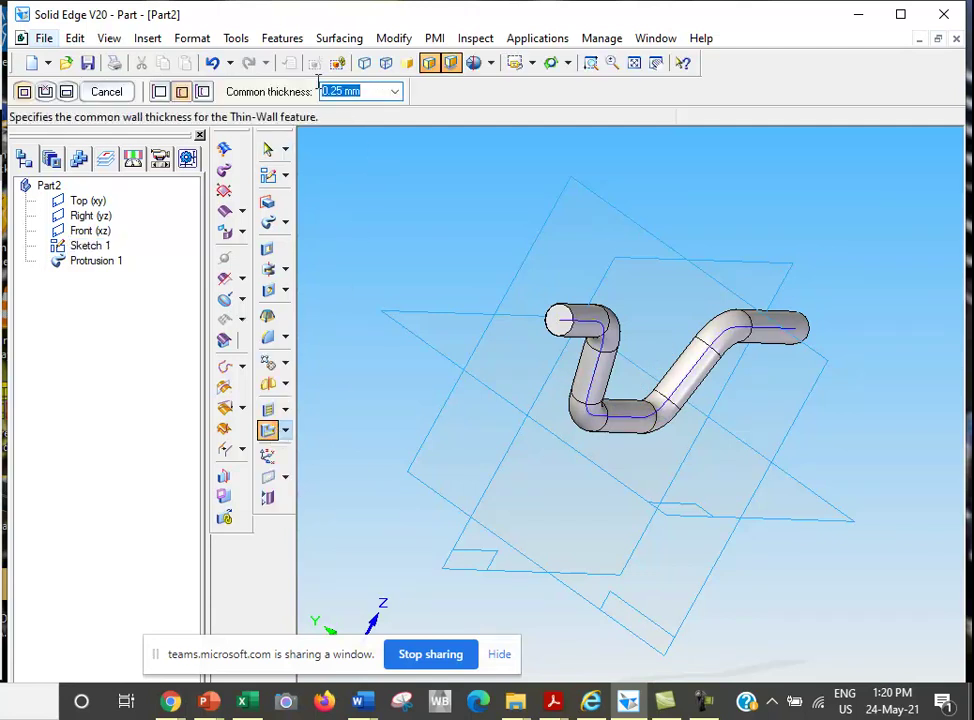
- Hollow the pipe with a 1 mm Thin Wall, leaving both end faces open
text(1)
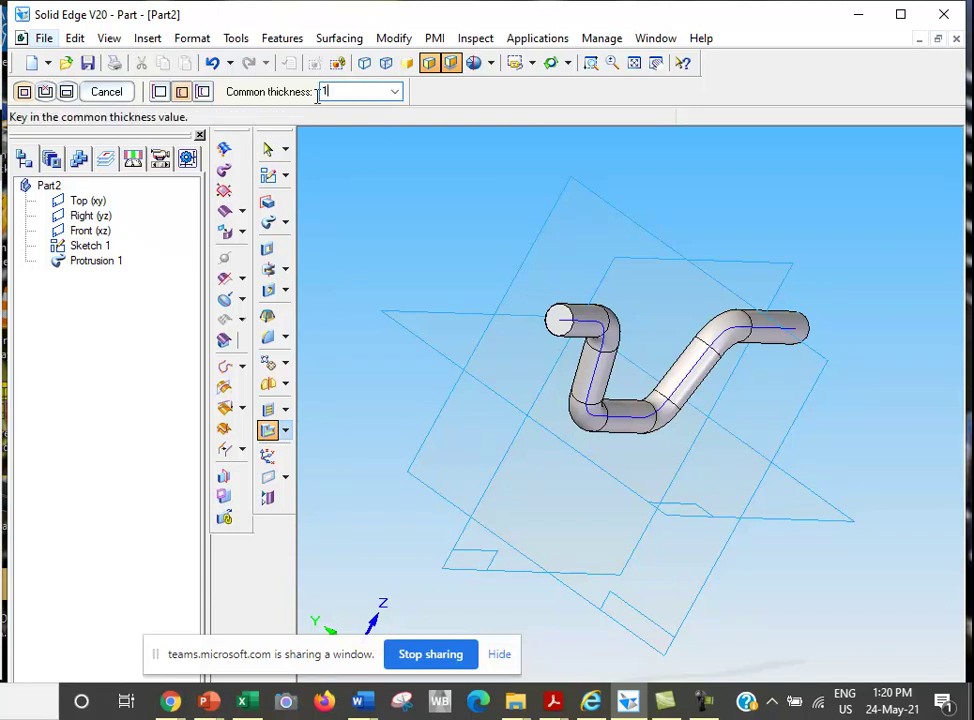
key(Return)
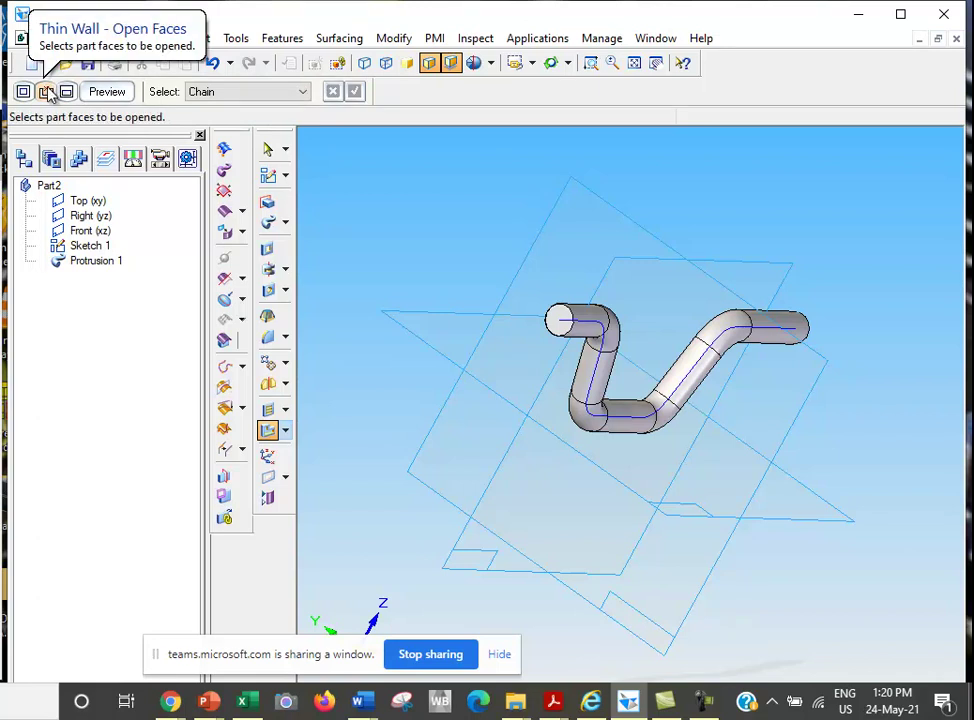
click(553, 328)
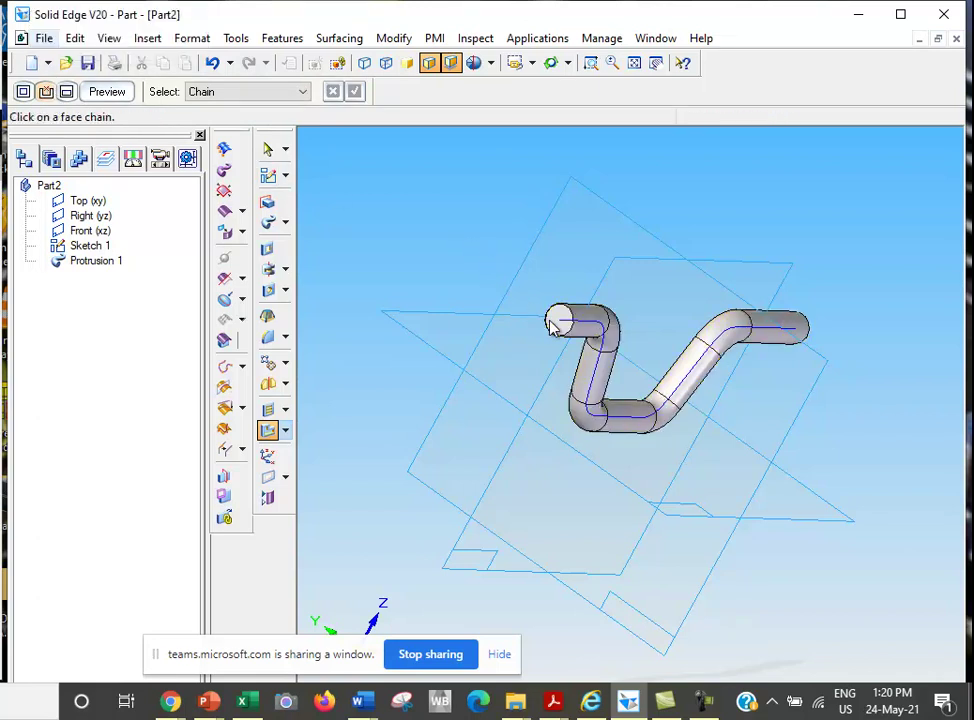
click(551, 63)
mouse_move(804, 191)
mouse_down()
mouse_move(596, 226)
mouse_move(452, 211)
mouse_up()
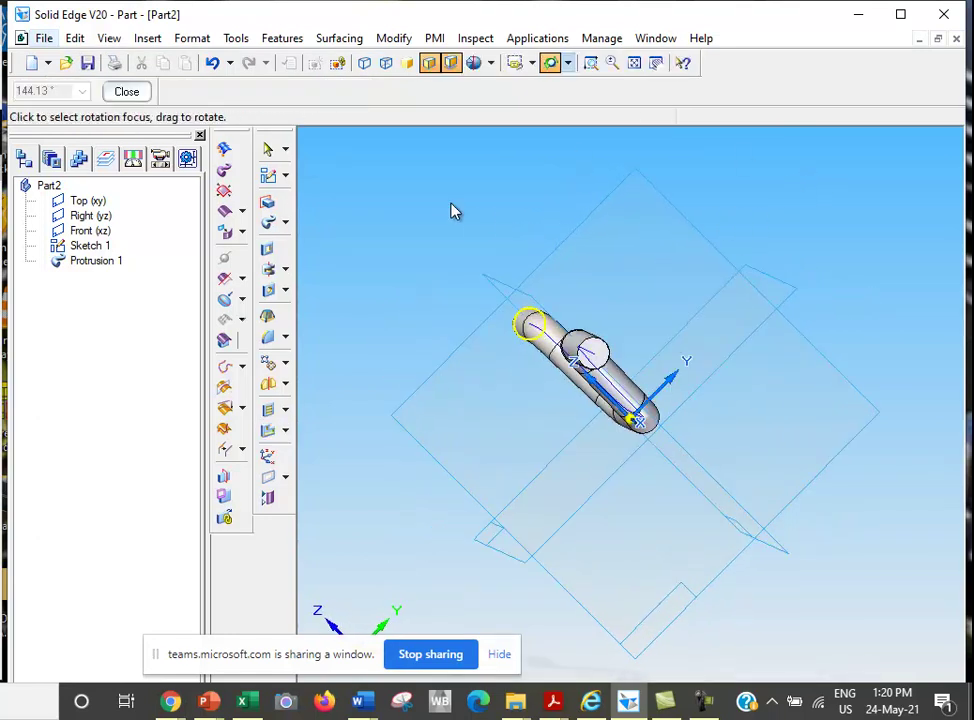
click(128, 91)
click(601, 352)
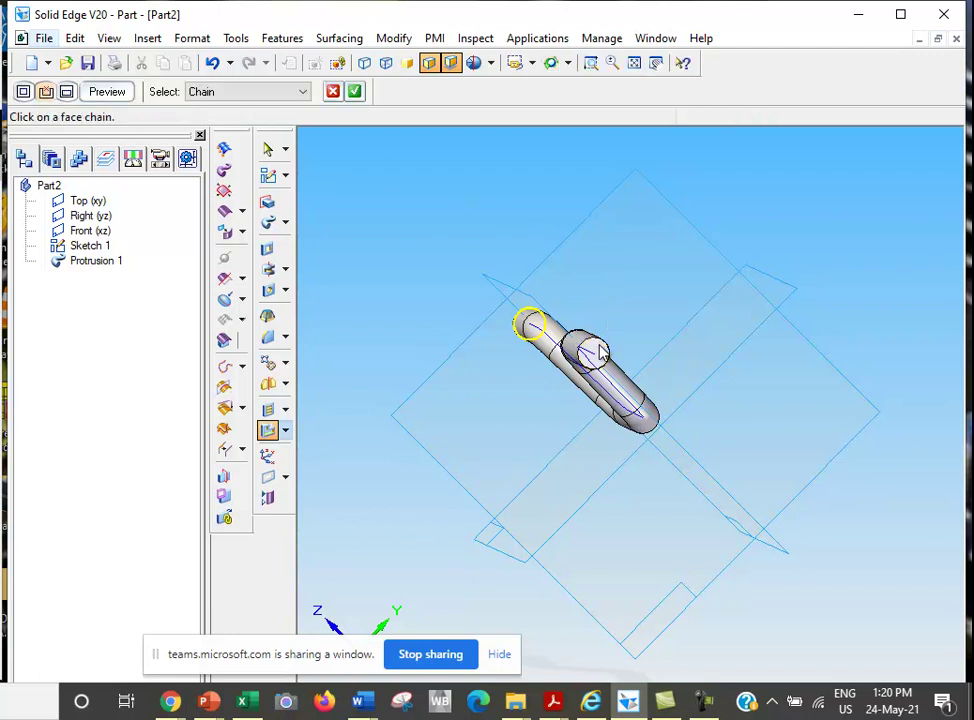
click(357, 92)
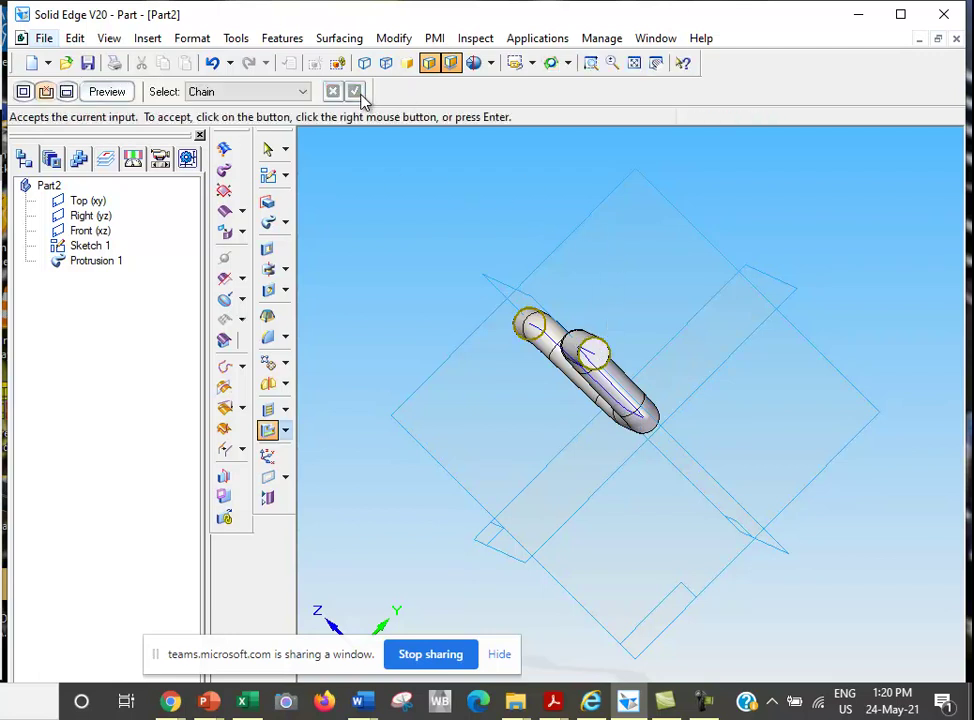
click(124, 94)
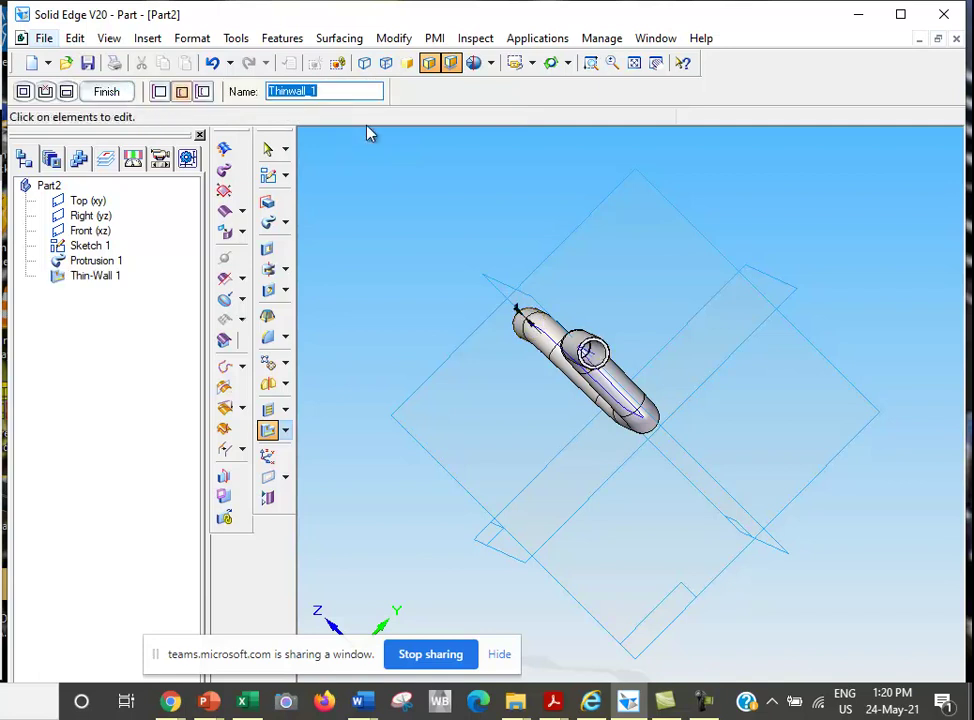
- Orbit the view to inspect the hollow pipe
click(551, 62)
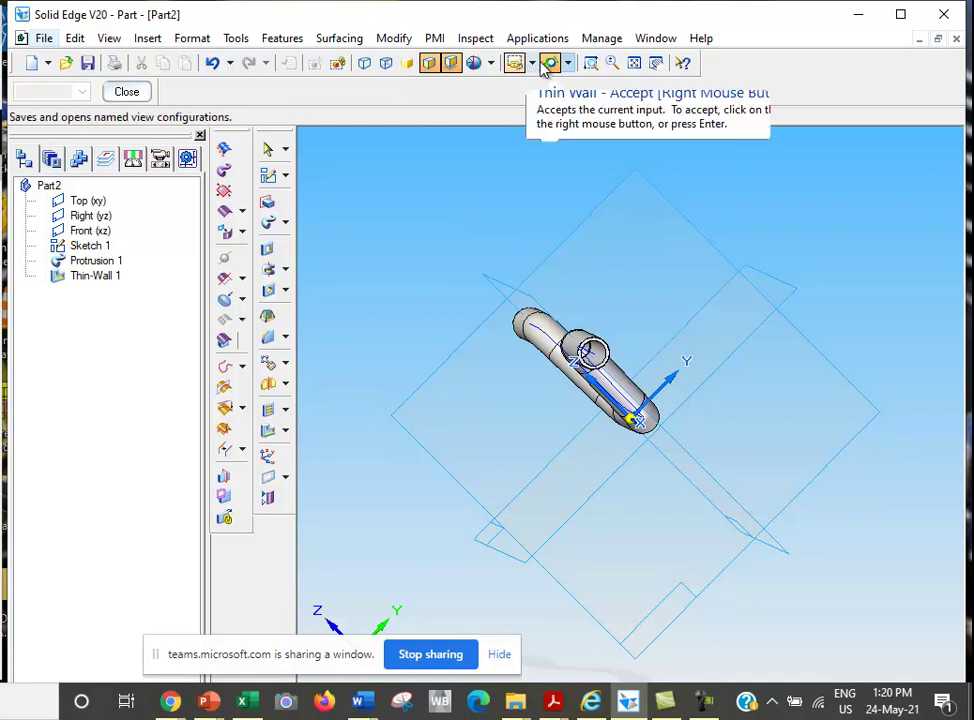
mouse_move(411, 202)
mouse_down()
mouse_move(463, 178)
mouse_move(459, 283)
mouse_move(487, 272)
mouse_move(680, 290)
mouse_move(707, 272)
mouse_move(679, 199)
mouse_move(644, 189)
mouse_move(498, 211)
mouse_move(706, 194)
mouse_up()
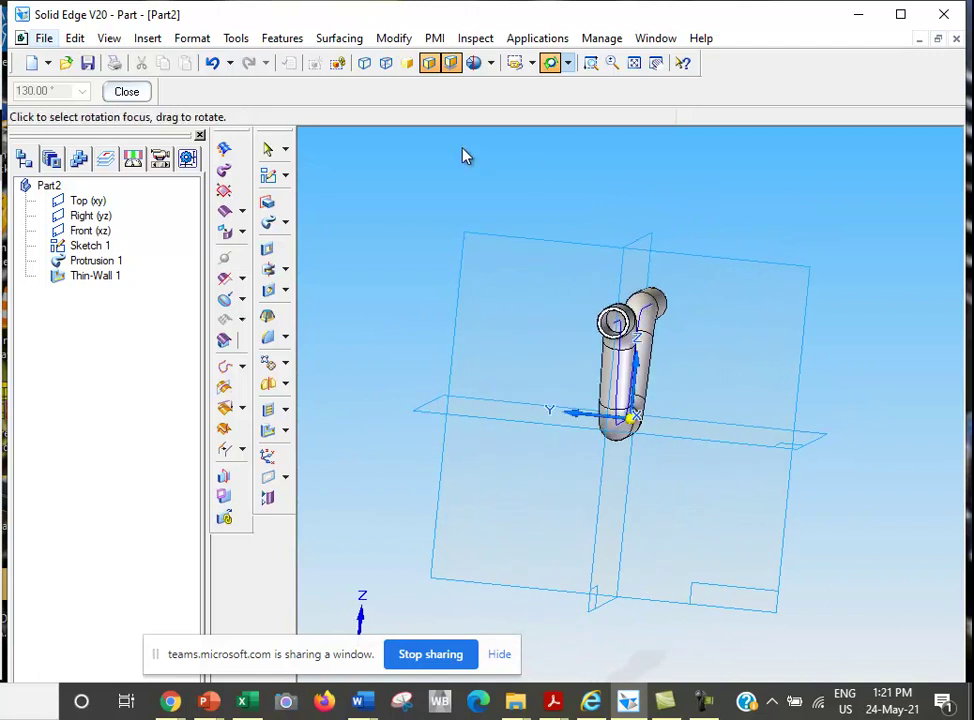
click(194, 38)
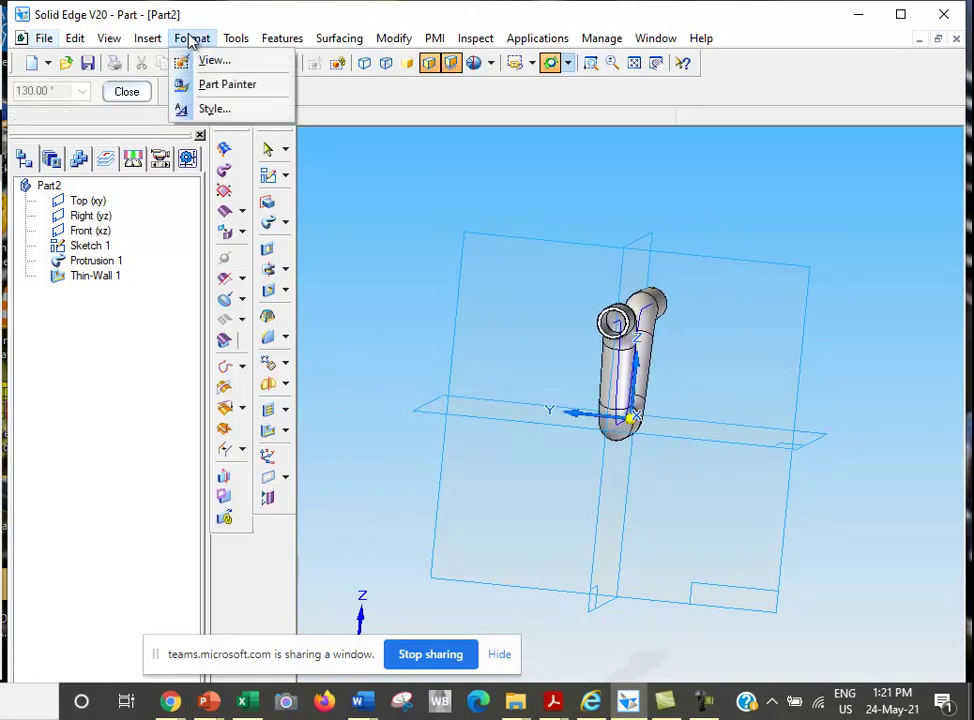
- Paint the Thin-Wall 1 feature yellow with Part Painter and orbit to view the painted end
click(220, 88)
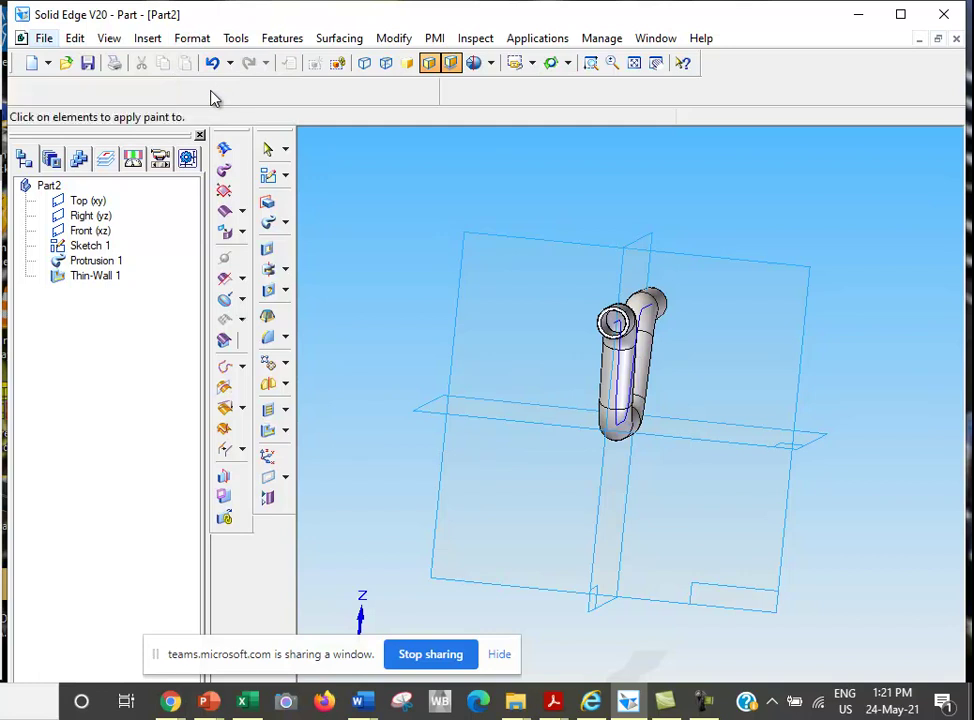
click(367, 92)
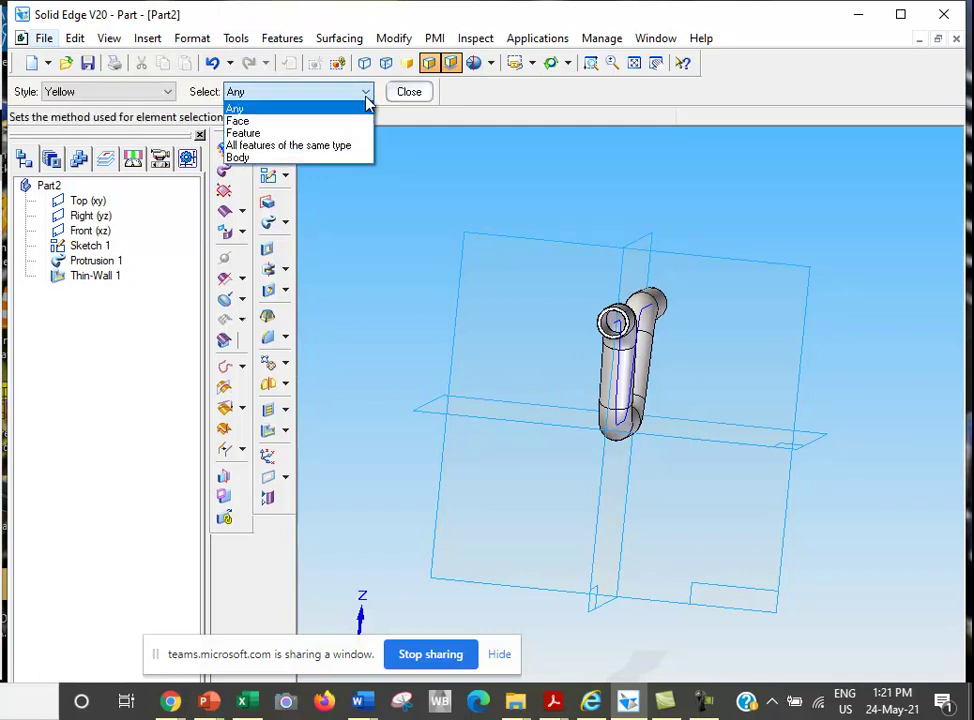
click(320, 134)
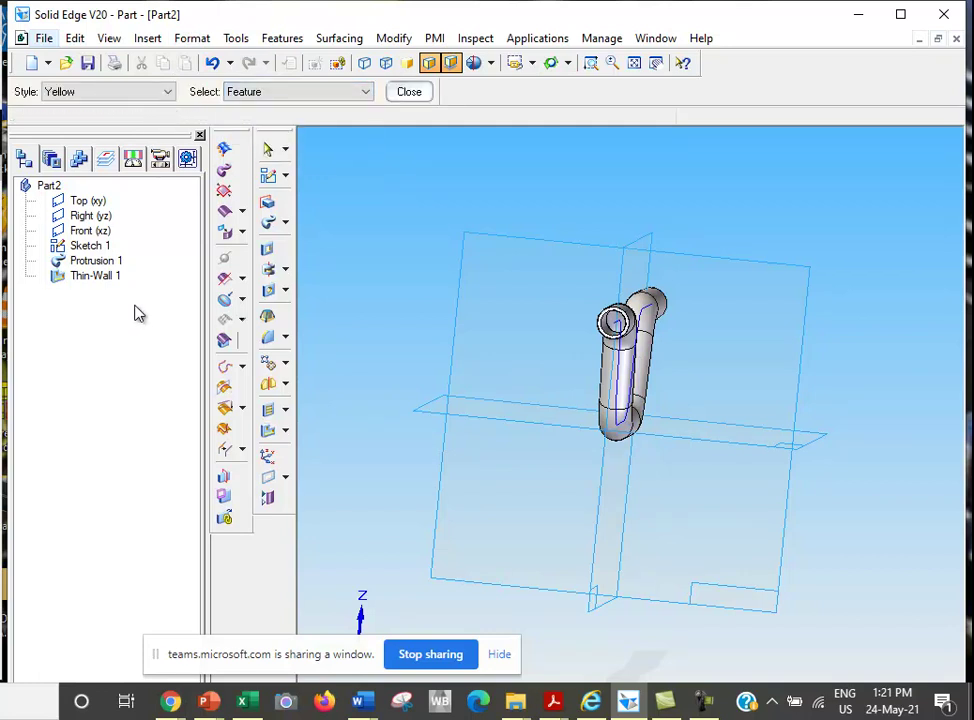
click(98, 276)
click(408, 92)
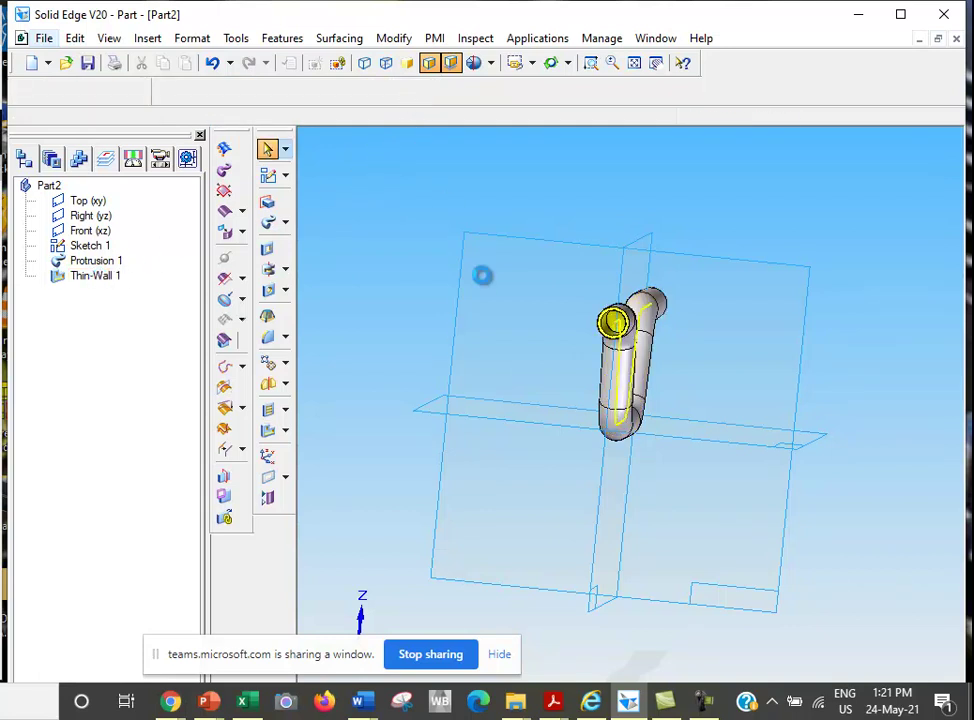
click(552, 63)
mouse_move(500, 298)
mouse_down()
mouse_move(489, 289)
mouse_move(626, 276)
mouse_move(550, 278)
mouse_move(517, 244)
mouse_move(533, 272)
mouse_move(554, 260)
mouse_up()
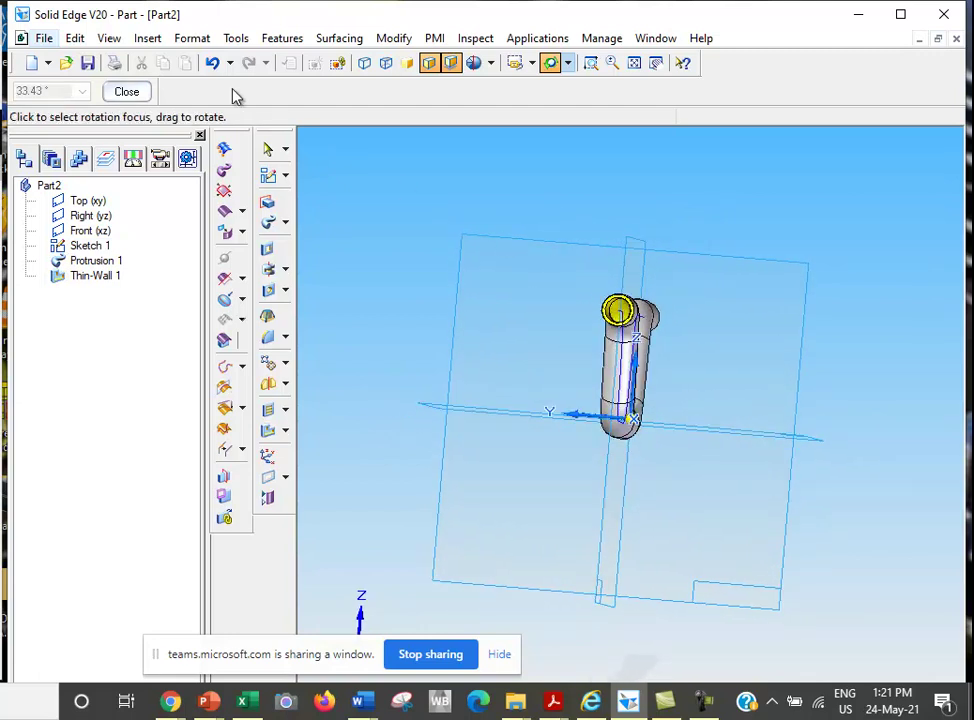
click(127, 92)
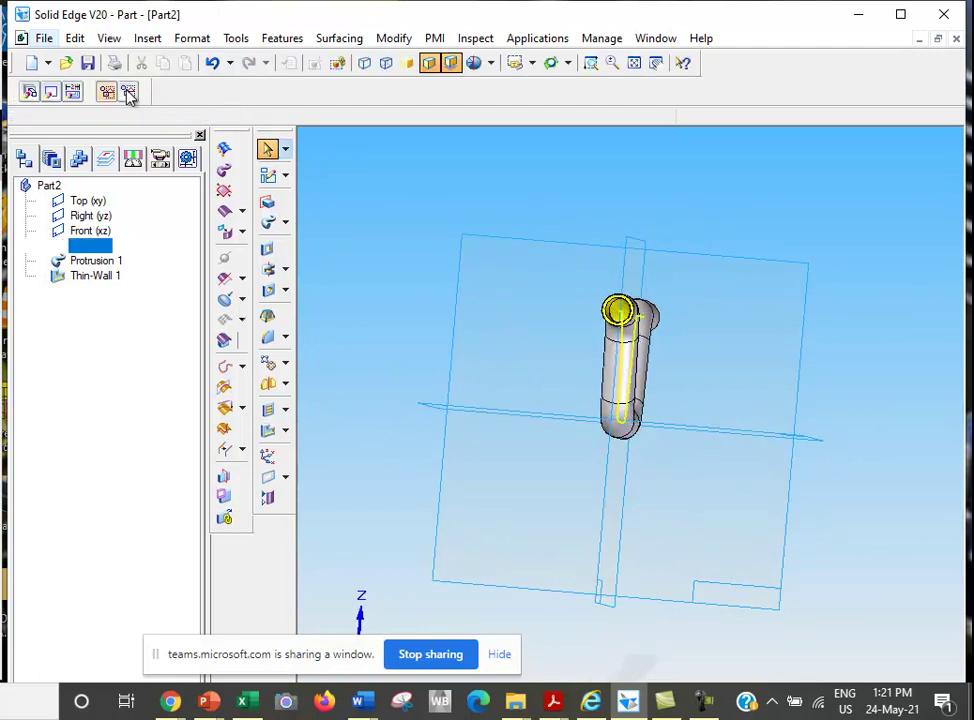
click(193, 39)
- With Part Painter set to Green and Face selection, paint the pipe's end-face ring green
click(224, 84)
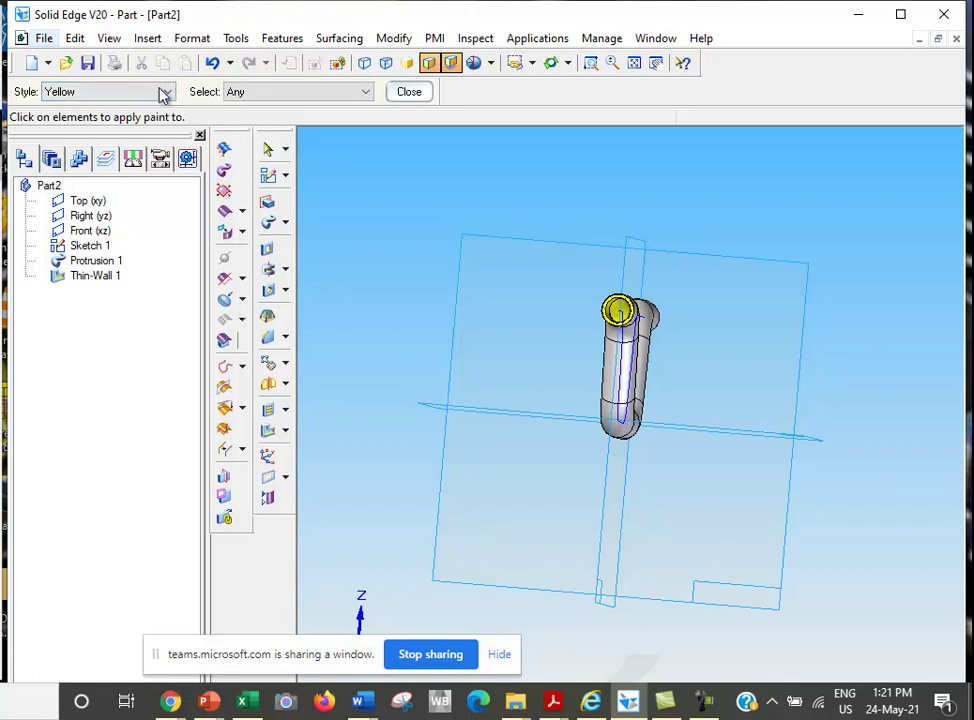
click(166, 91)
click(148, 121)
click(366, 91)
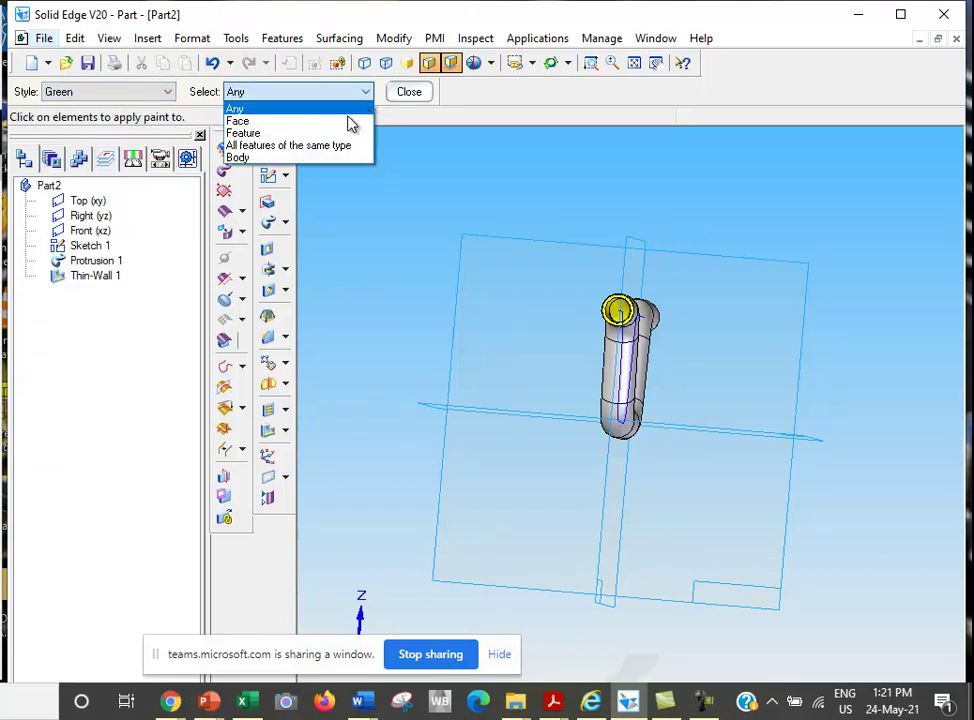
click(345, 122)
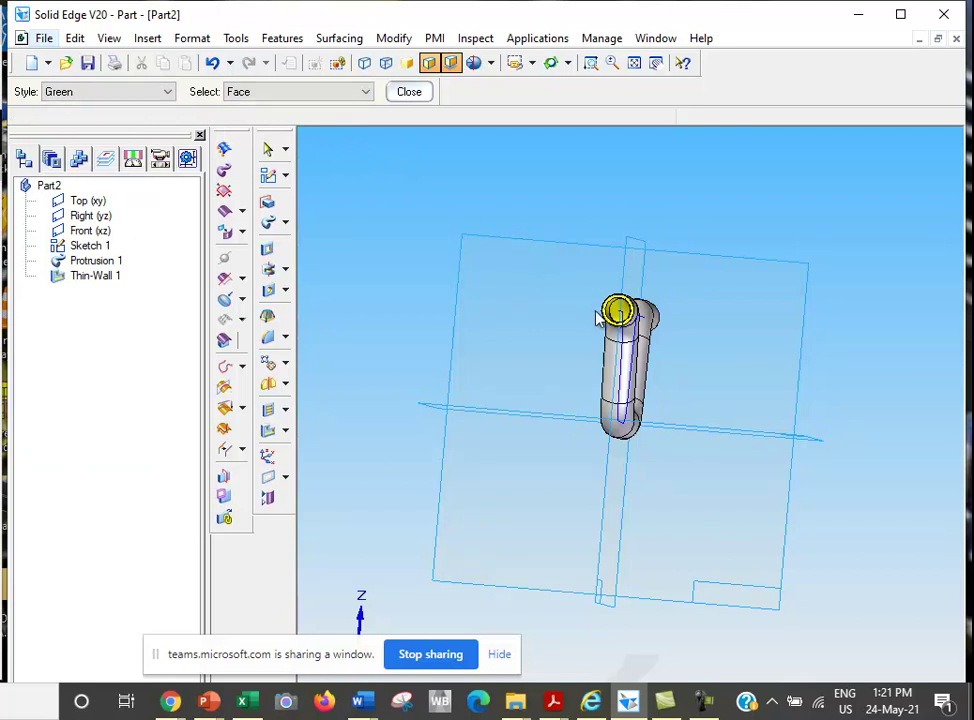
click(591, 62)
drag(505, 232, 680, 363)
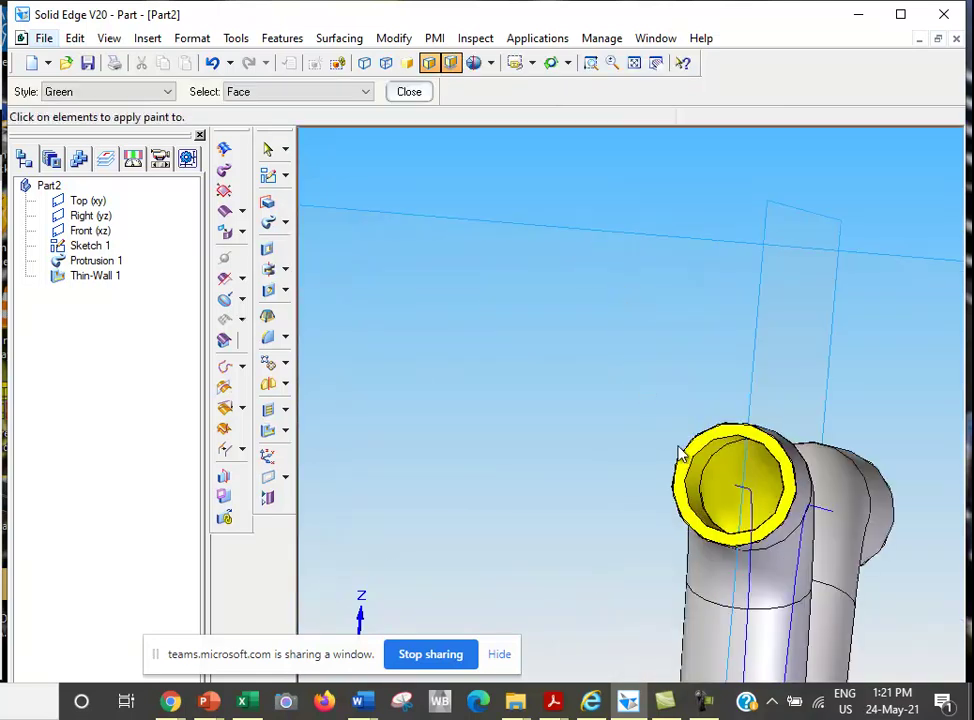
click(687, 461)
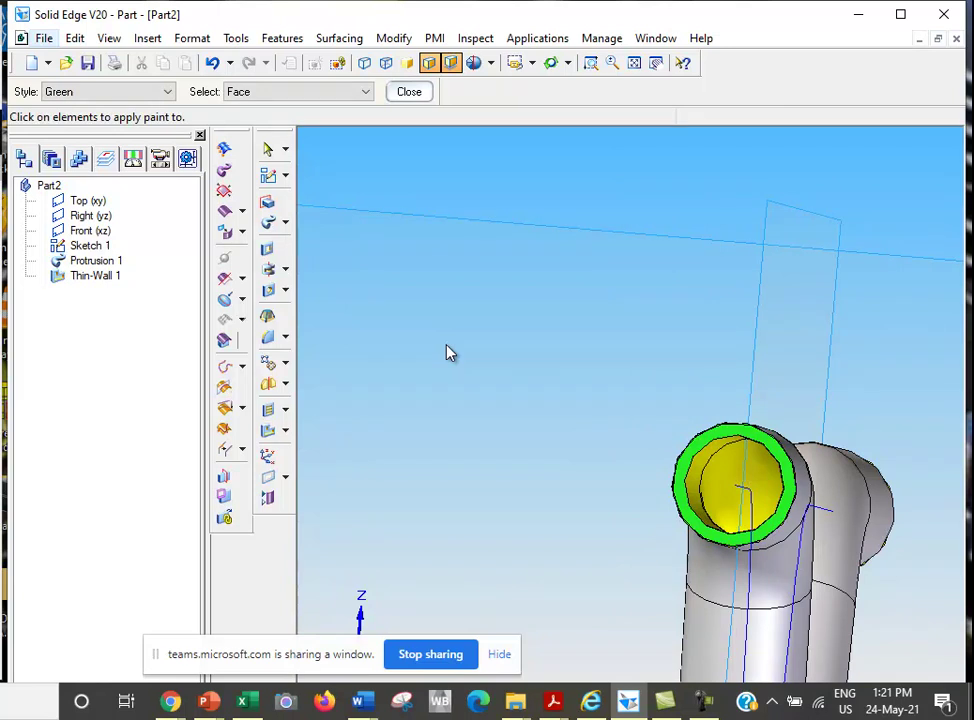
- Switch the paint style to Red and paint the outer face of the pipe end
click(167, 92)
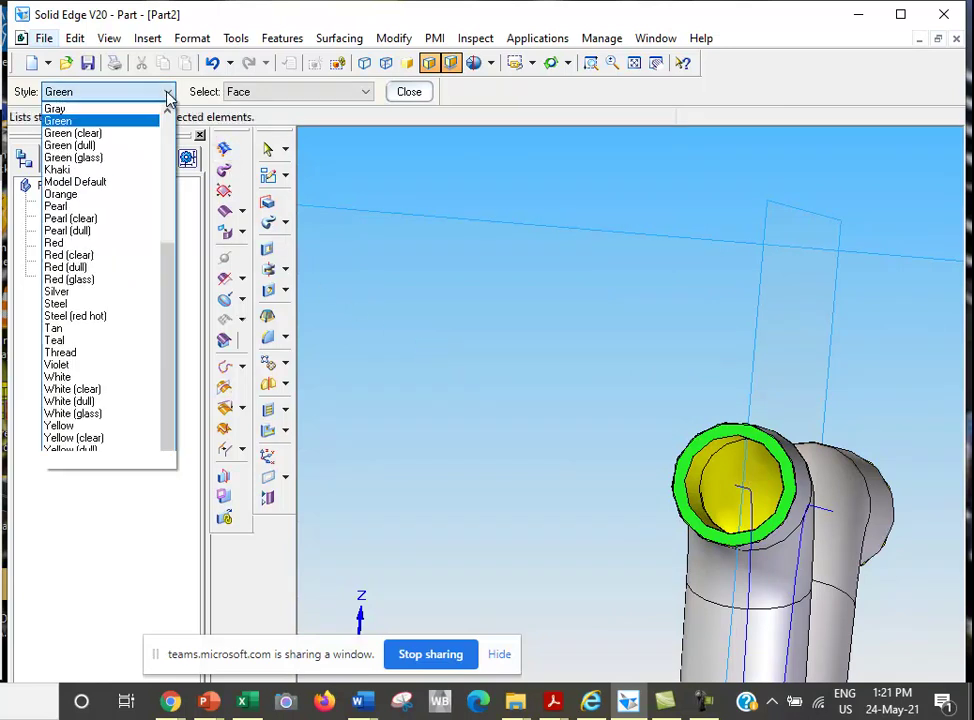
click(122, 243)
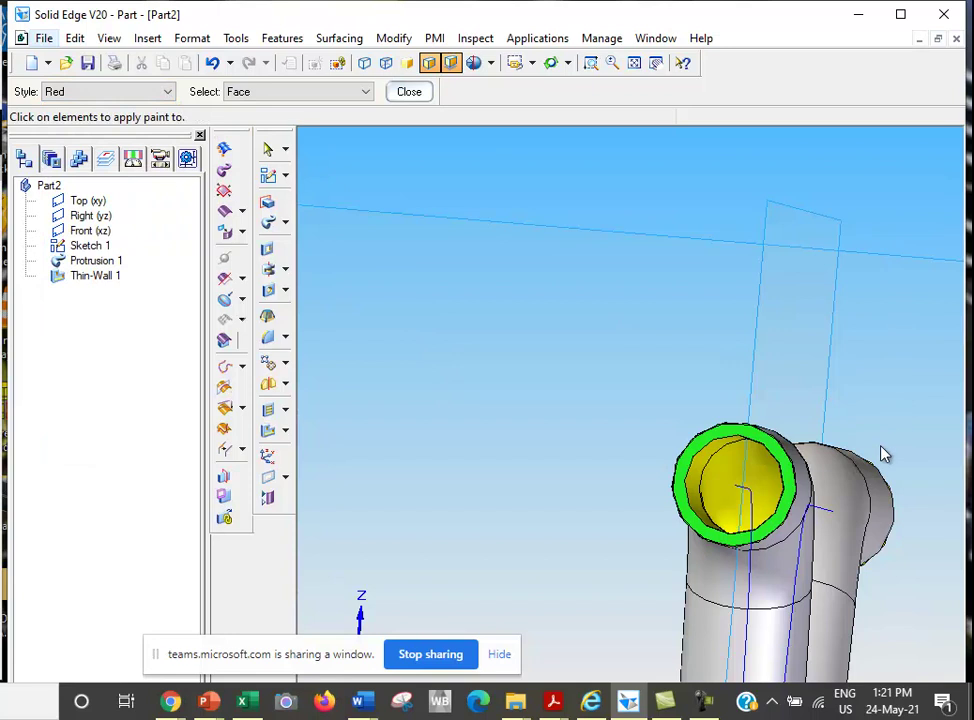
click(805, 515)
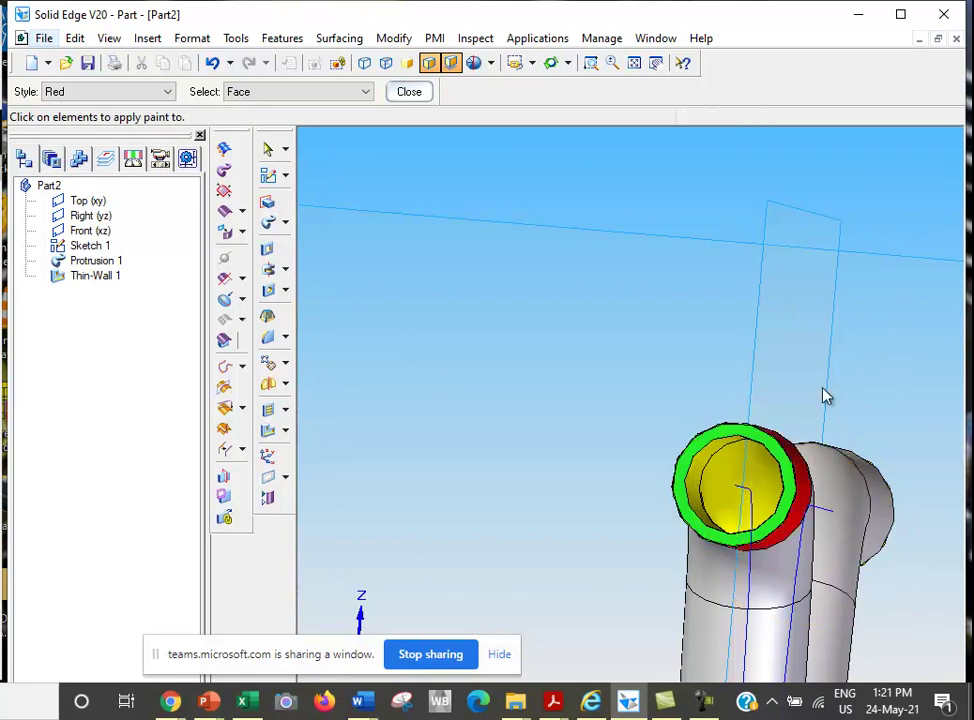
- Orbit and fit the view to inspect the painted bent pipe
click(558, 68)
mouse_move(735, 311)
mouse_down()
mouse_move(620, 300)
mouse_move(616, 72)
mouse_up()
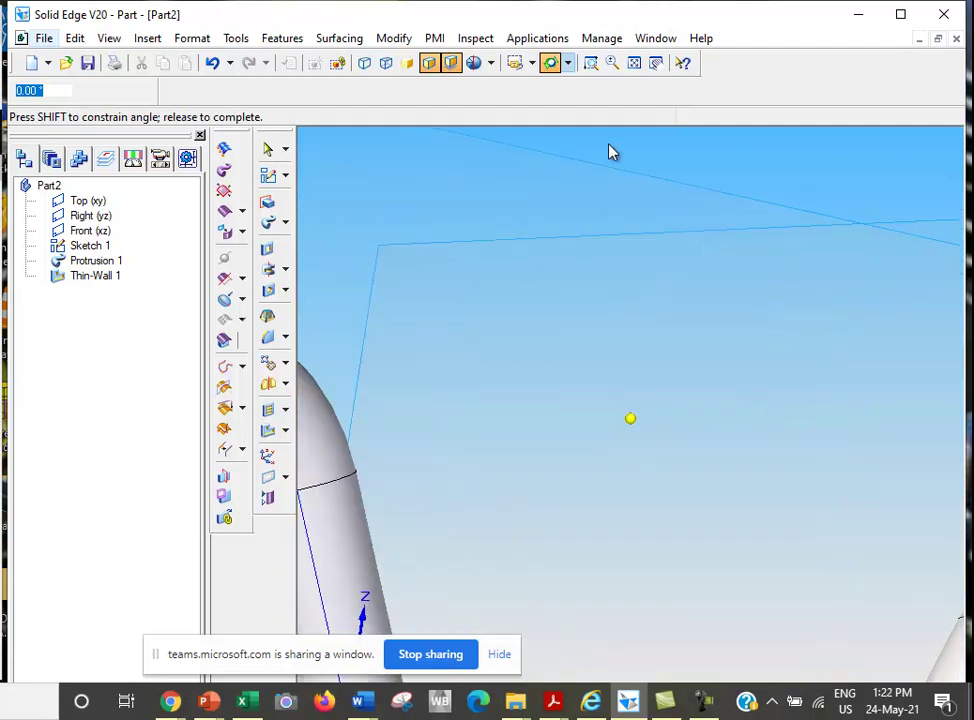
click(594, 70)
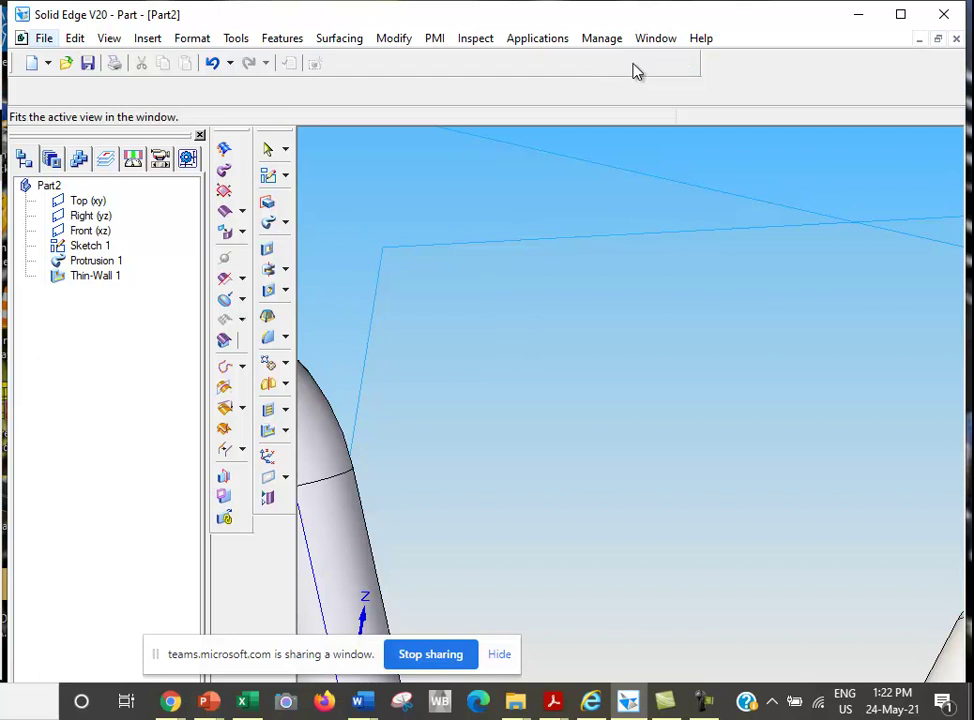
click(633, 63)
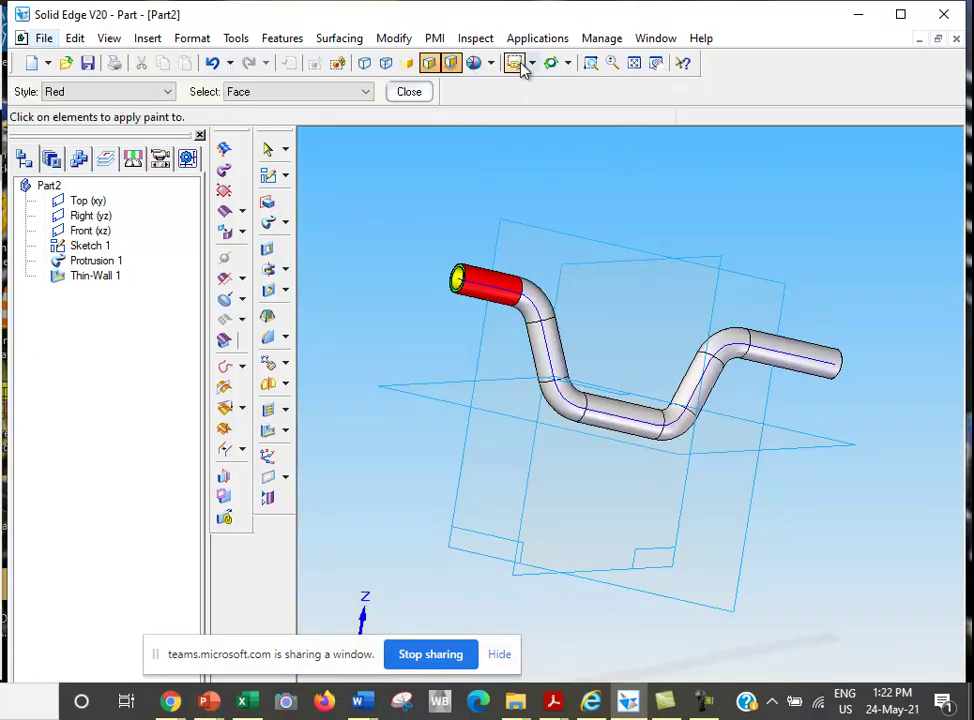
click(518, 64)
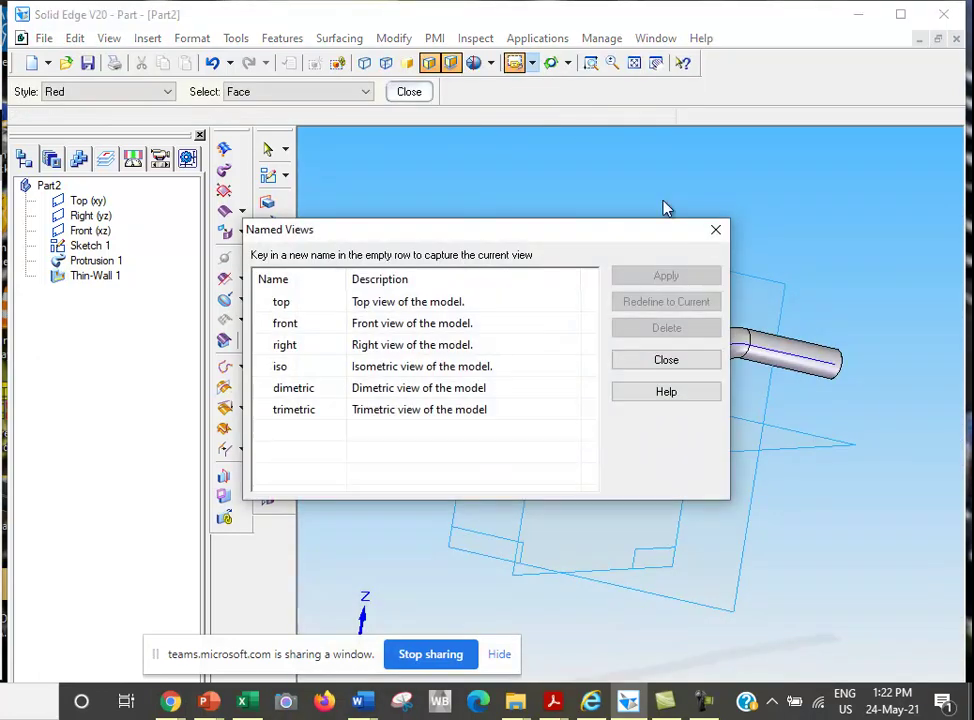
click(715, 230)
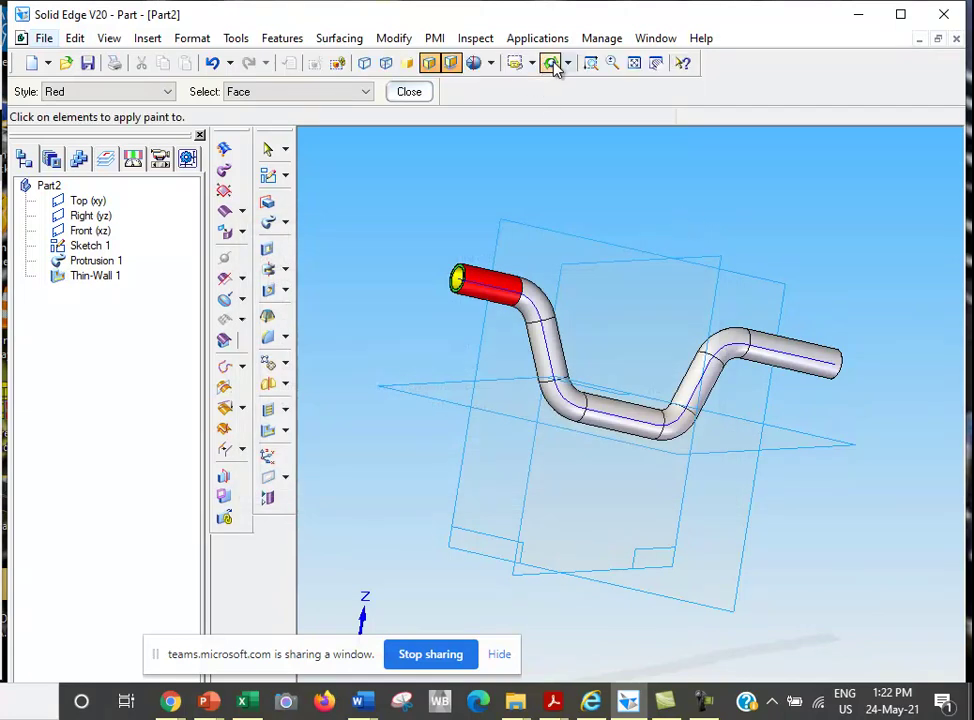
click(552, 63)
mouse_move(493, 198)
mouse_down()
mouse_move(535, 228)
mouse_move(601, 243)
mouse_move(530, 220)
mouse_move(443, 211)
mouse_up()
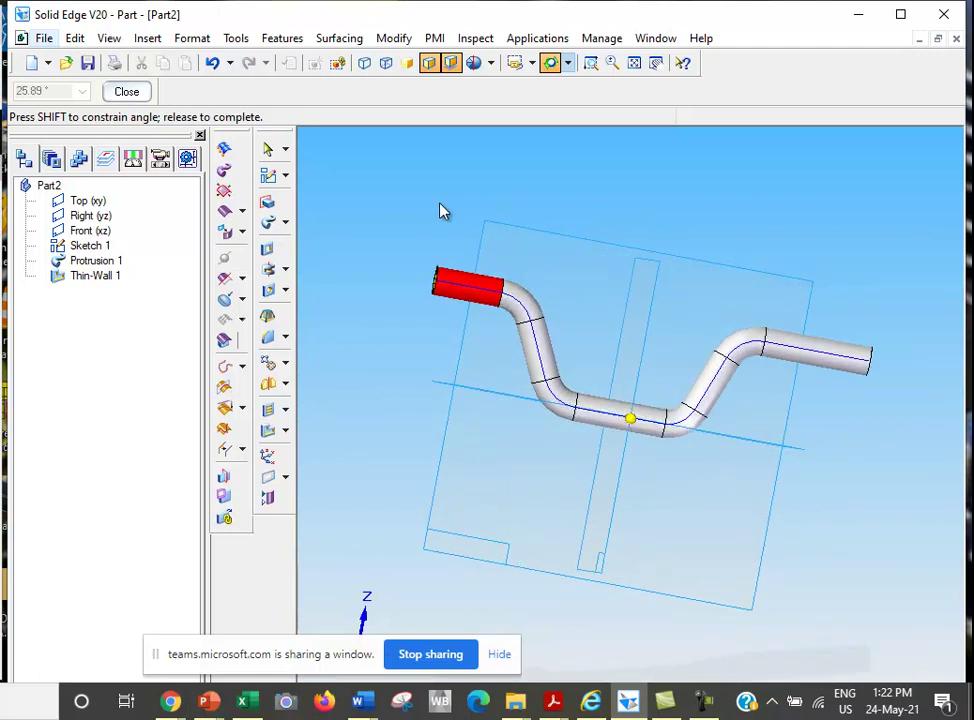
drag(443, 211, 443, 211)
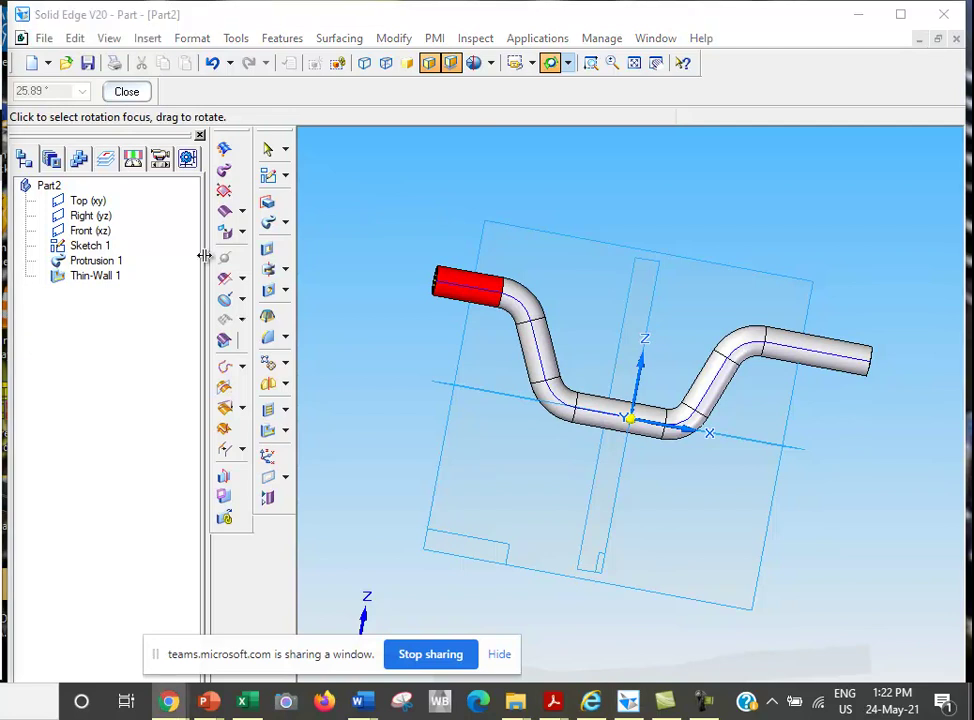
- Start a Revolved Protrusion, switch to front then right views, and pick the Front (xz) plane
click(286, 224)
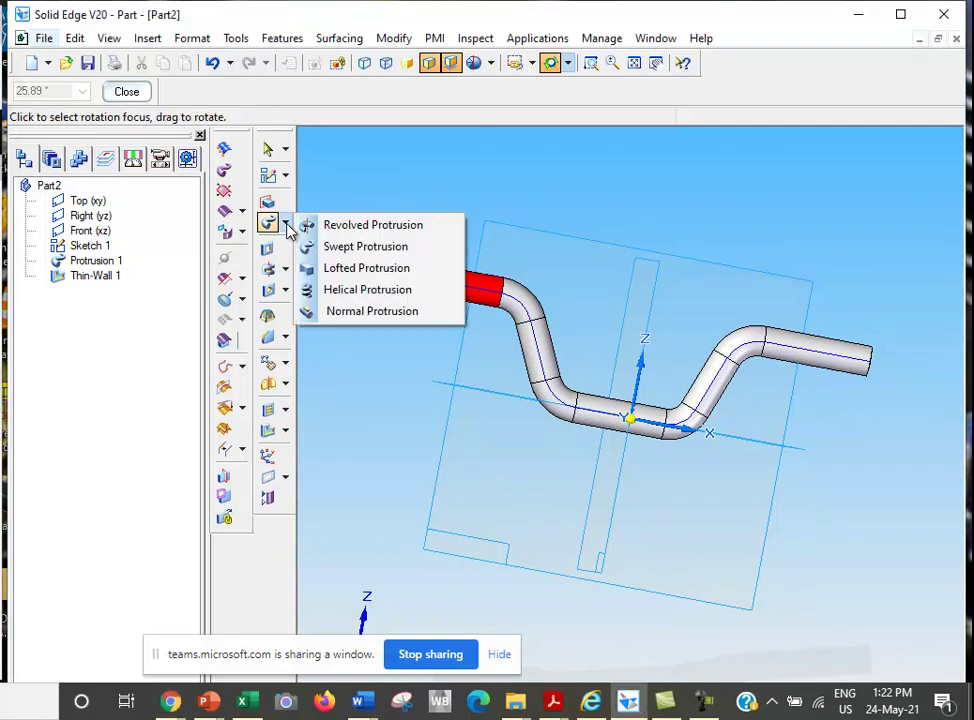
click(320, 226)
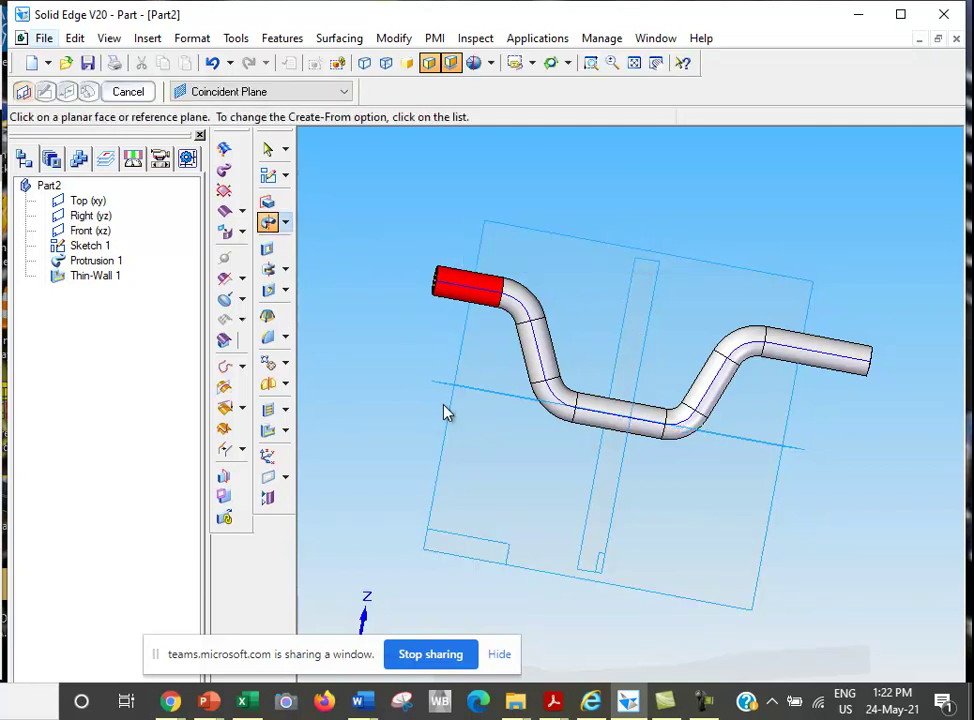
click(533, 63)
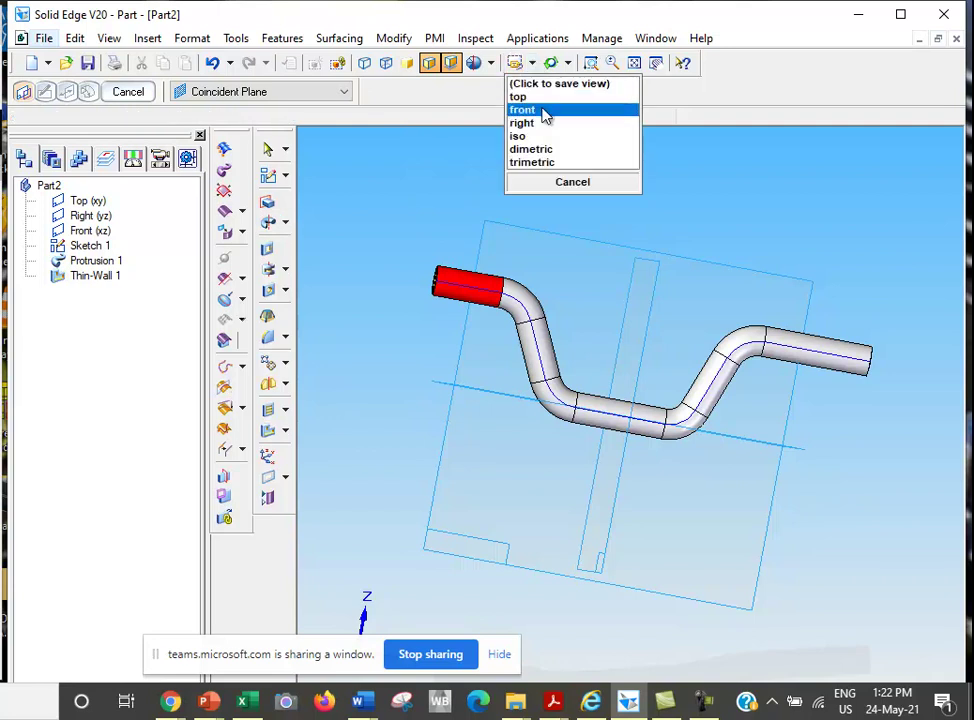
click(545, 117)
click(533, 64)
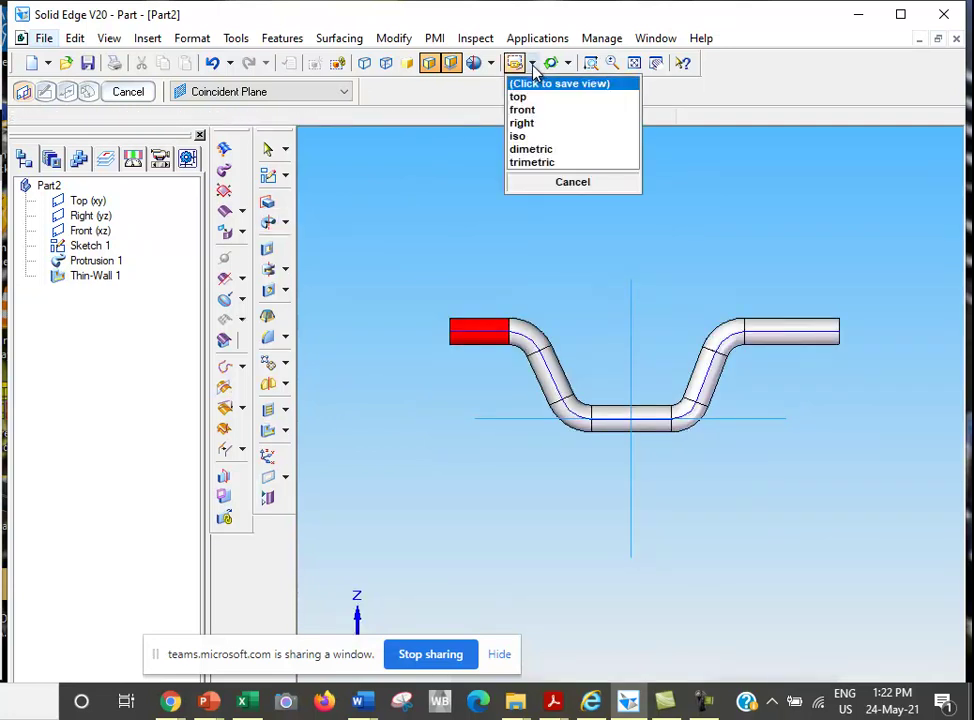
click(529, 124)
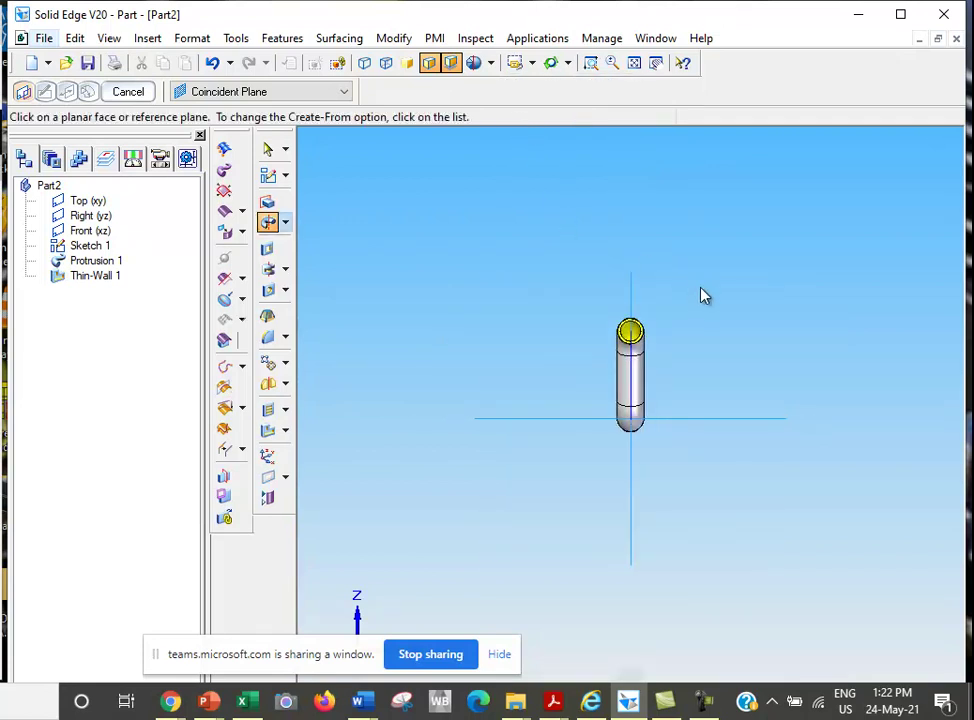
click(633, 298)
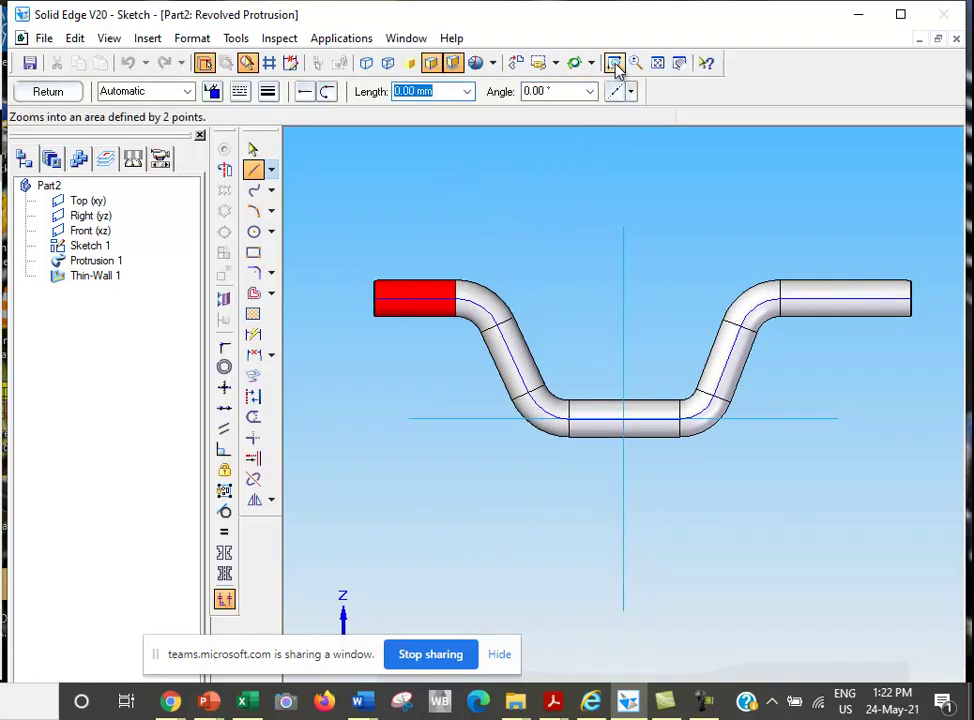
- Zoom onto the red end and draw the closed stepped collar profile along the pipe axis
click(614, 62)
drag(339, 252, 485, 356)
key(Escape)
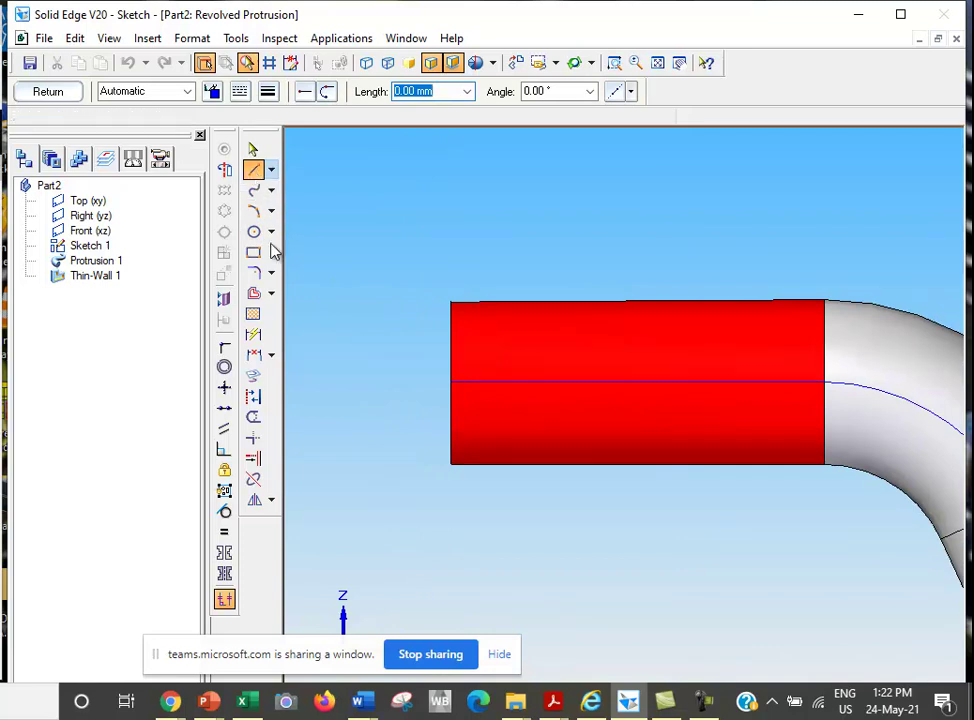
click(444, 380)
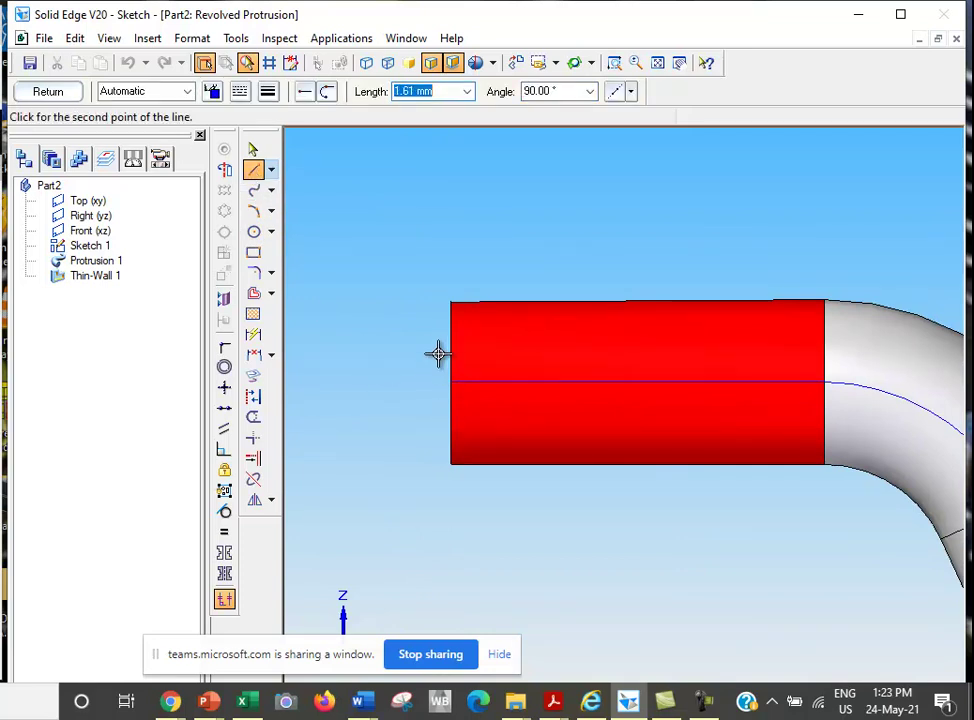
click(444, 292)
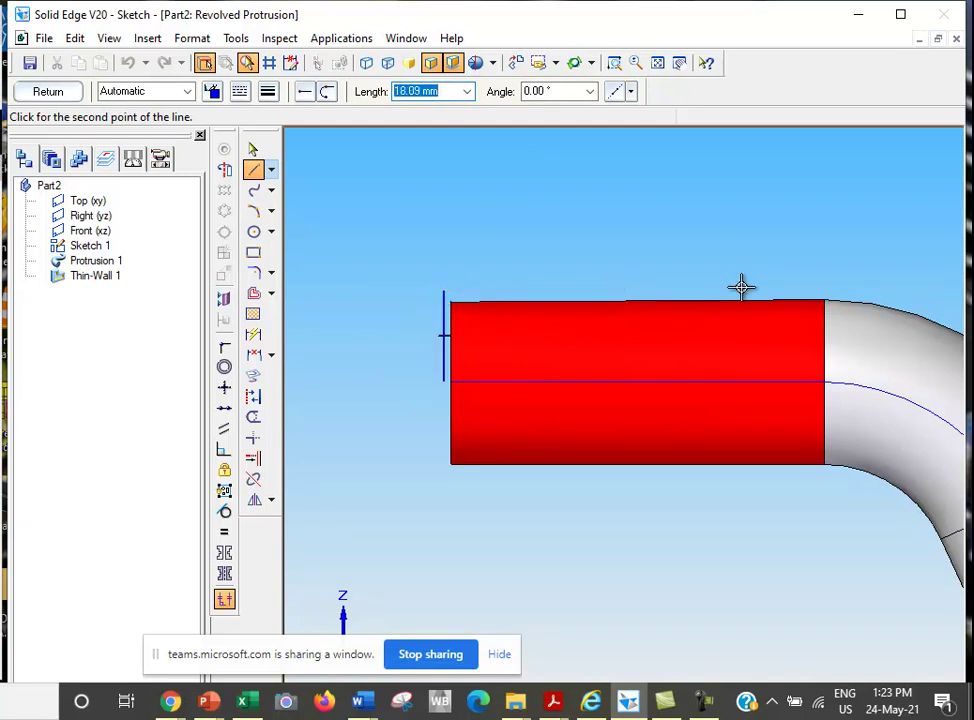
click(776, 291)
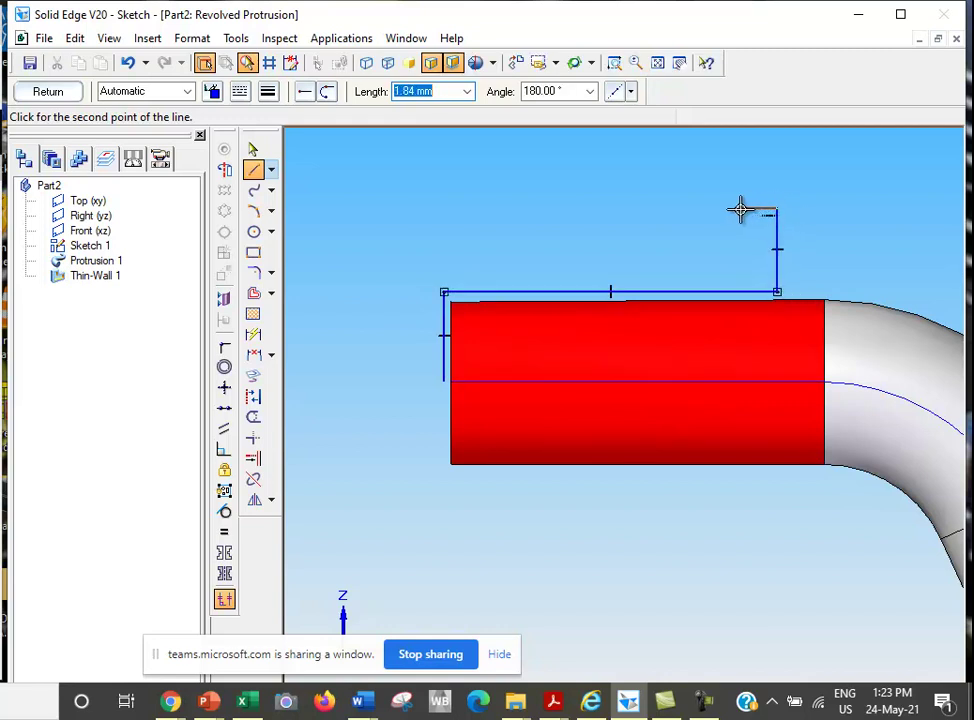
click(740, 208)
click(740, 261)
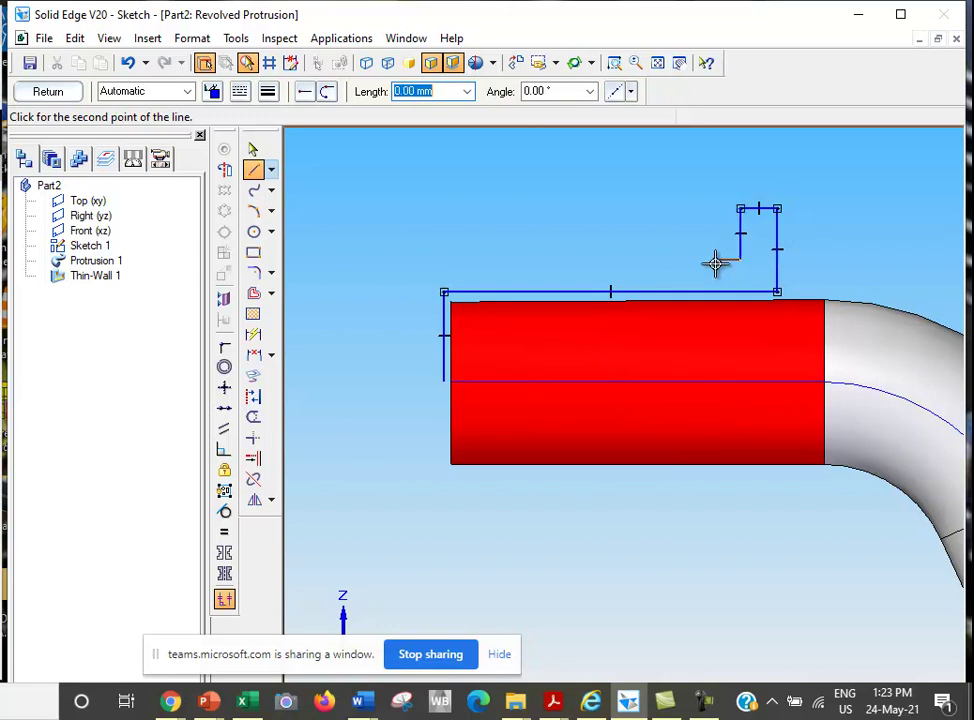
click(406, 263)
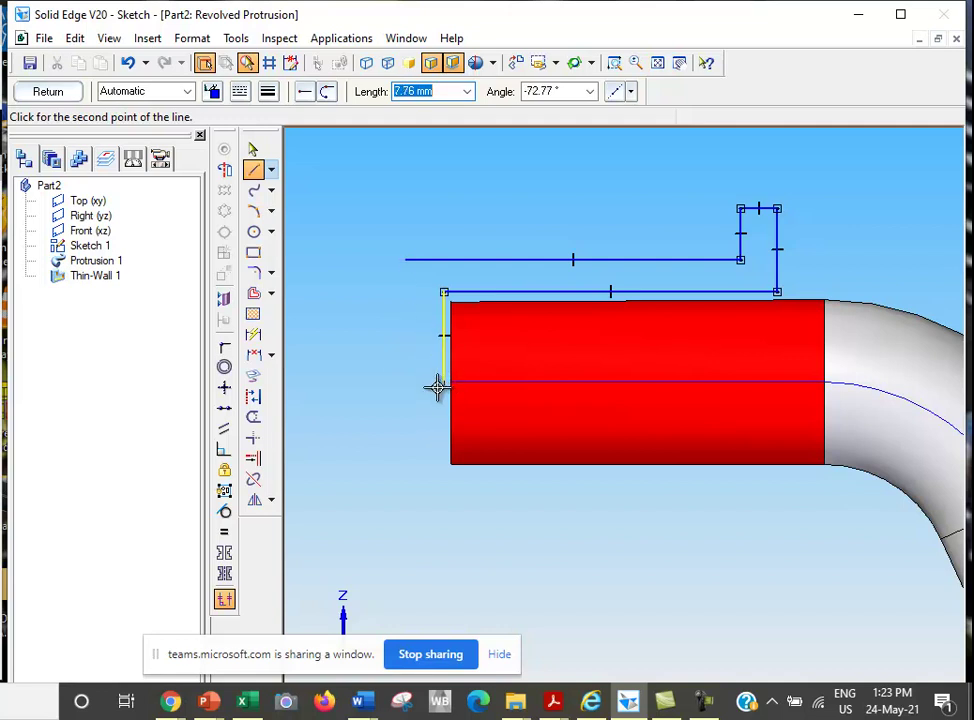
click(405, 381)
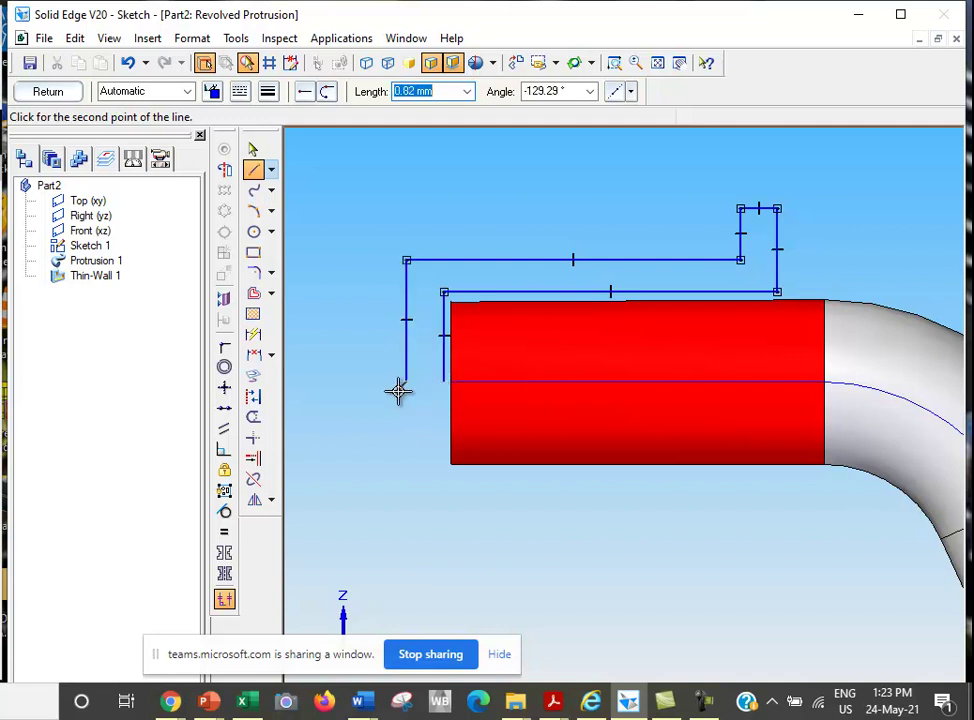
right_click(392, 391)
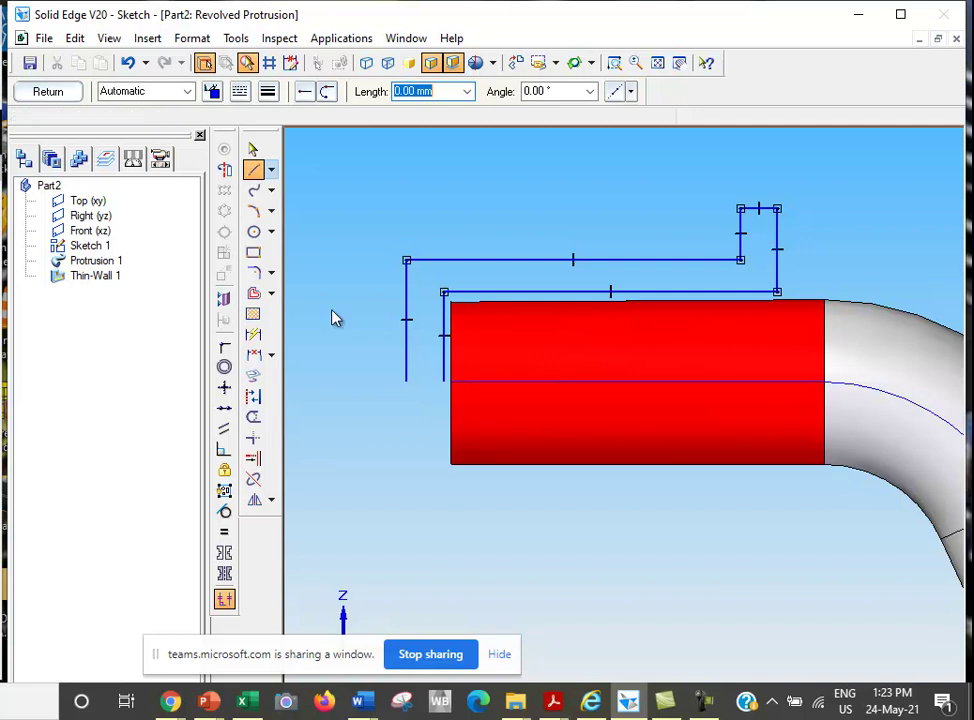
click(406, 379)
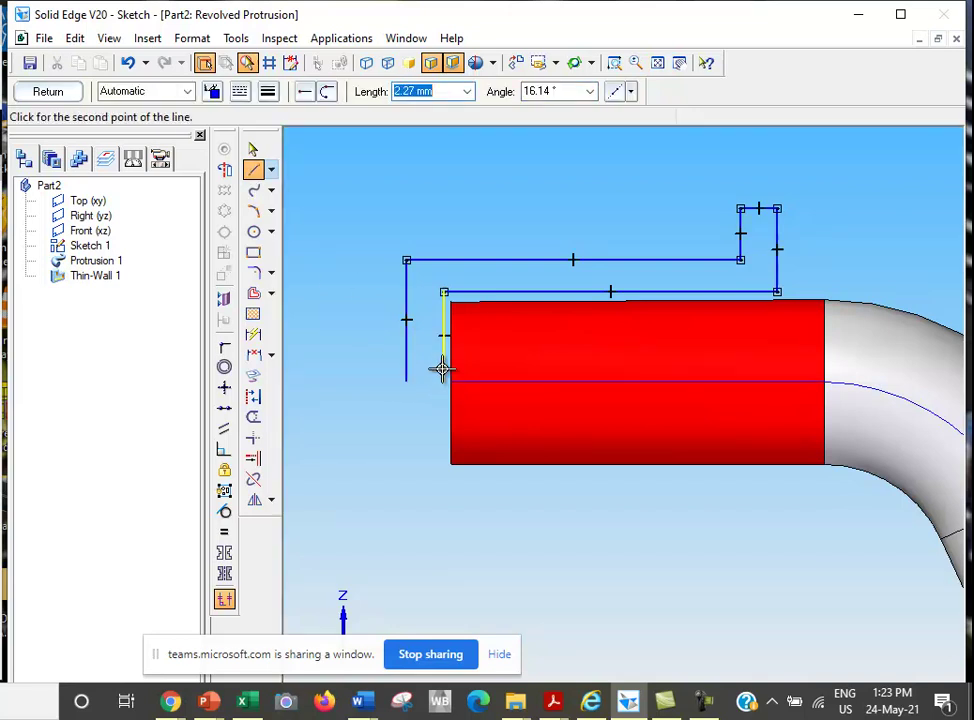
click(444, 380)
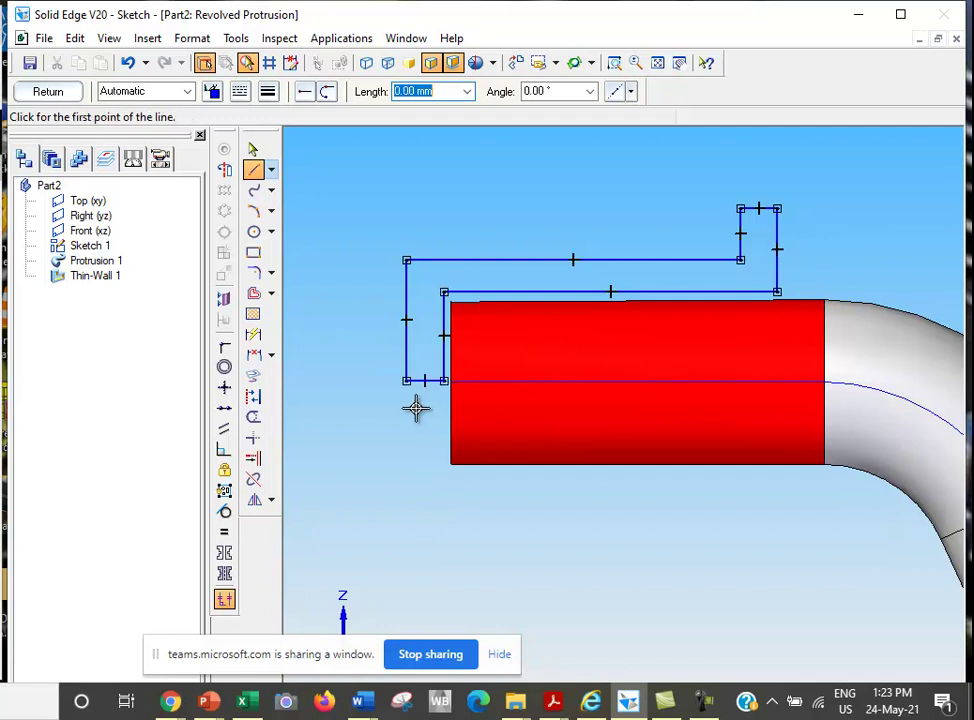
- Set the bottom sketch line as the axis of revolution and close the sketch
click(224, 169)
key(Escape)
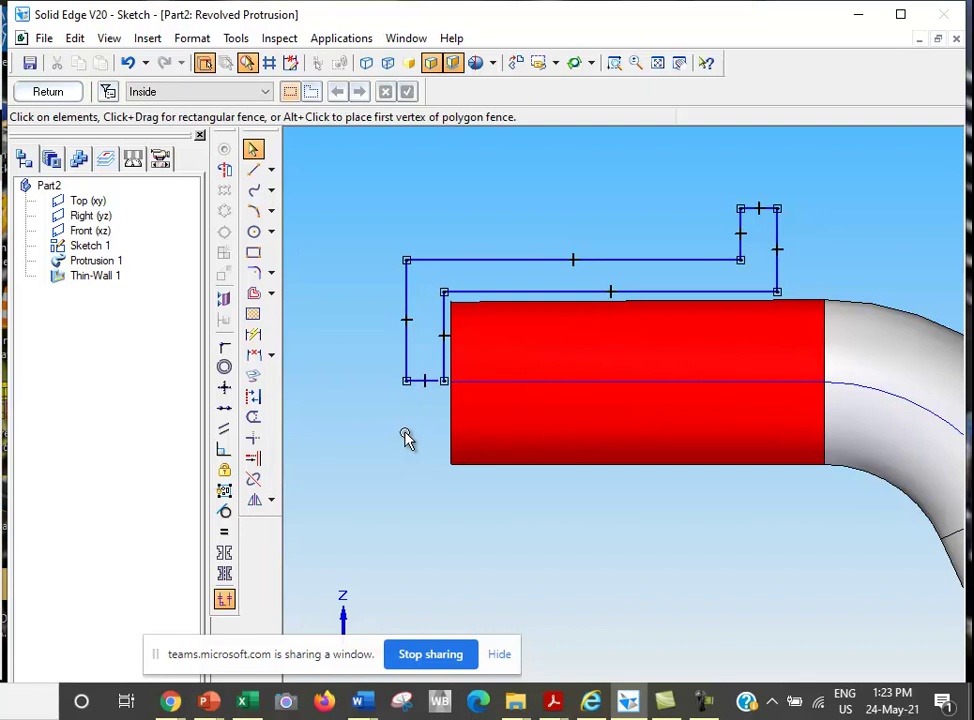
click(224, 169)
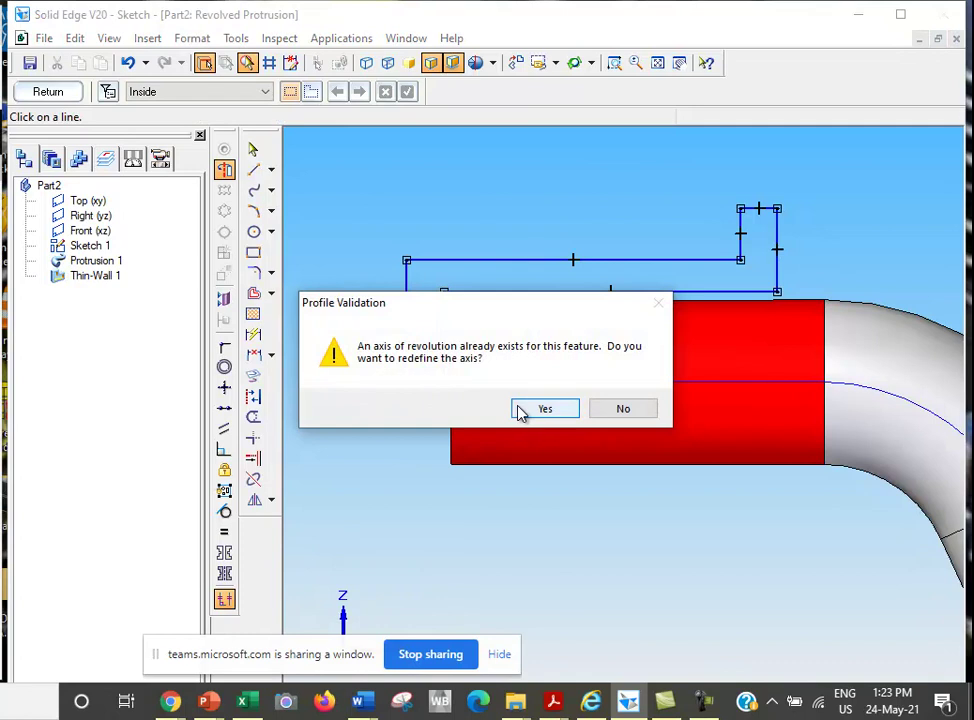
click(532, 411)
click(424, 380)
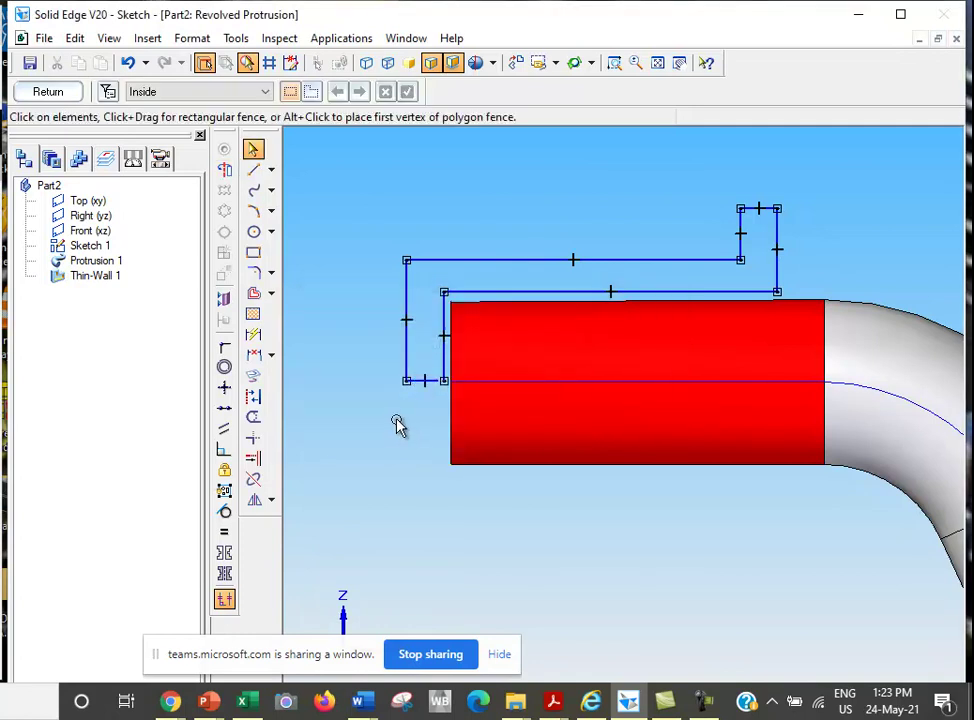
click(65, 96)
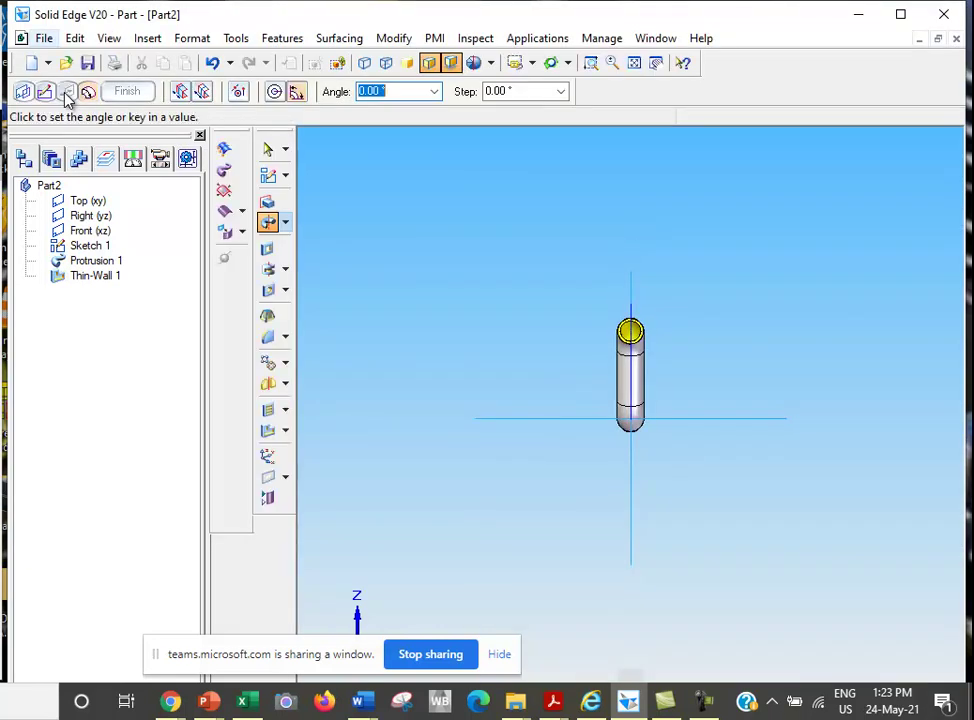
- Revolve the collar profile 360° from an isometric view, finish, and zoom onto the flanged end
click(535, 66)
click(528, 149)
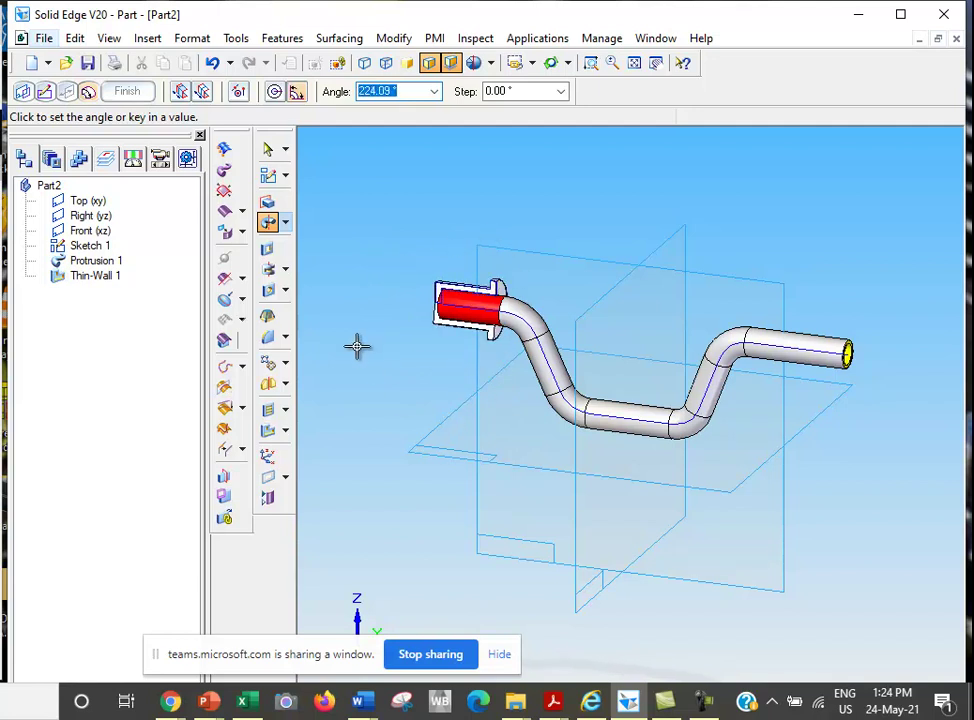
click(274, 91)
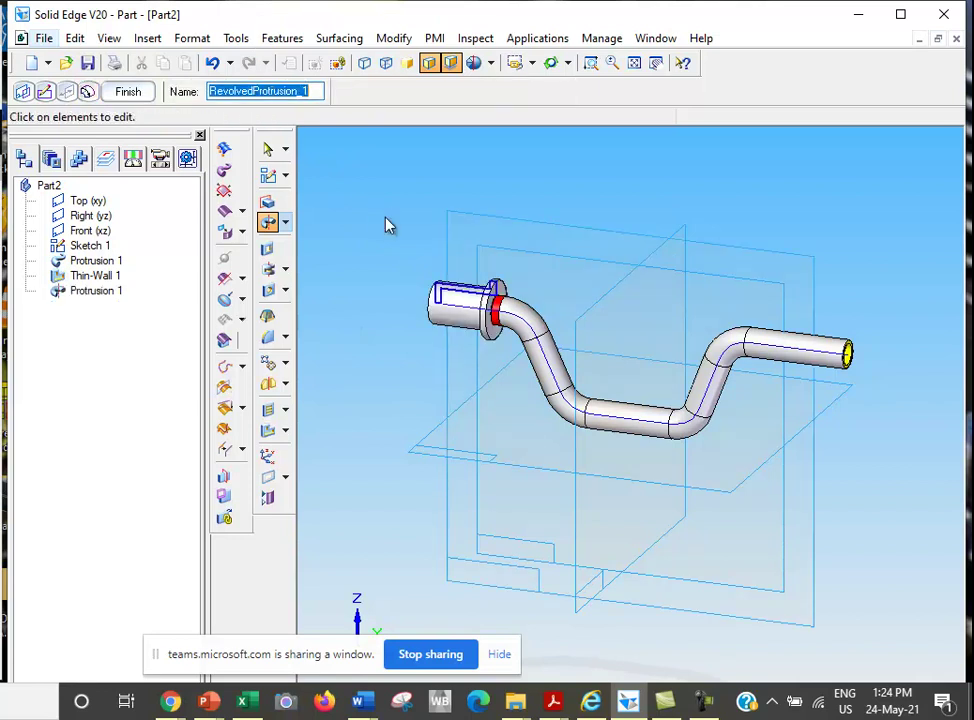
click(146, 97)
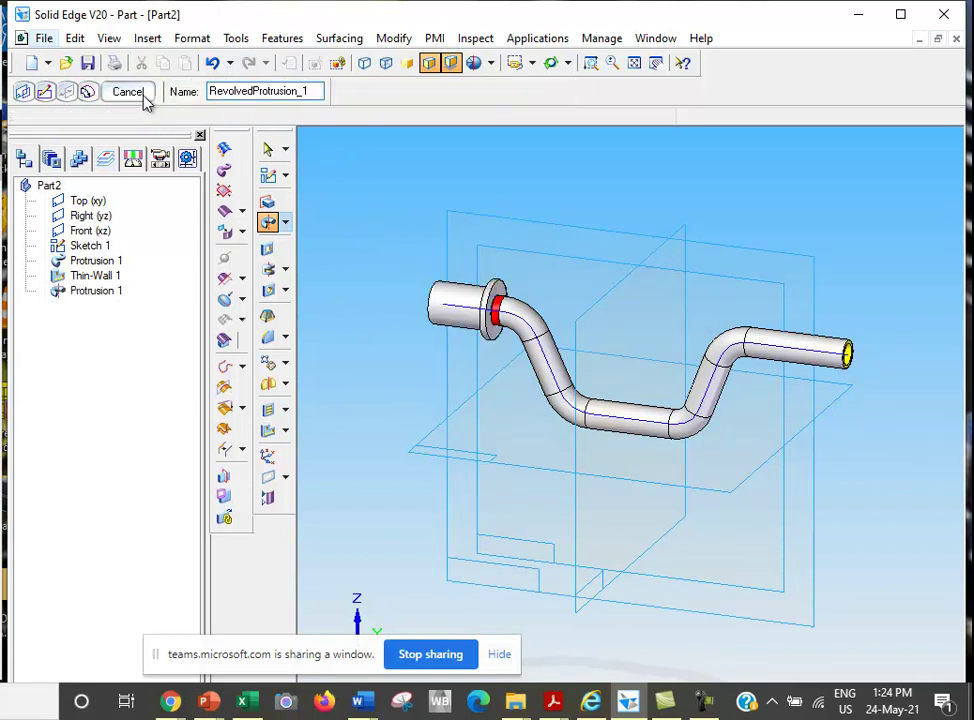
click(550, 63)
mouse_move(585, 191)
mouse_down()
mouse_move(617, 199)
mouse_move(538, 194)
mouse_up()
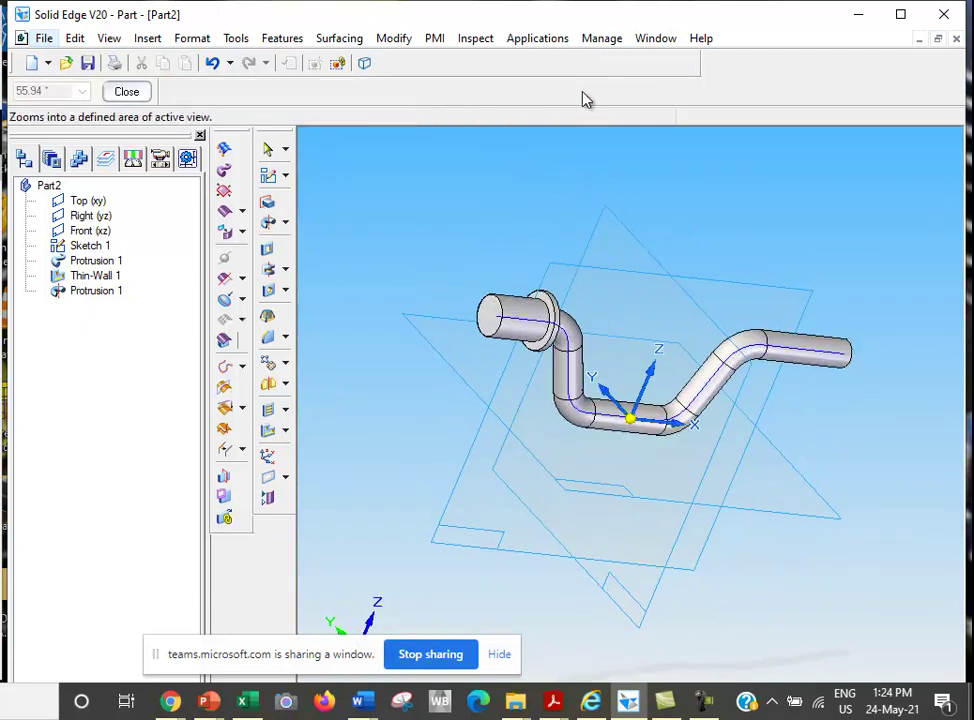
click(590, 63)
mouse_move(438, 227)
mouse_down()
mouse_move(548, 388)
mouse_move(576, 392)
mouse_up()
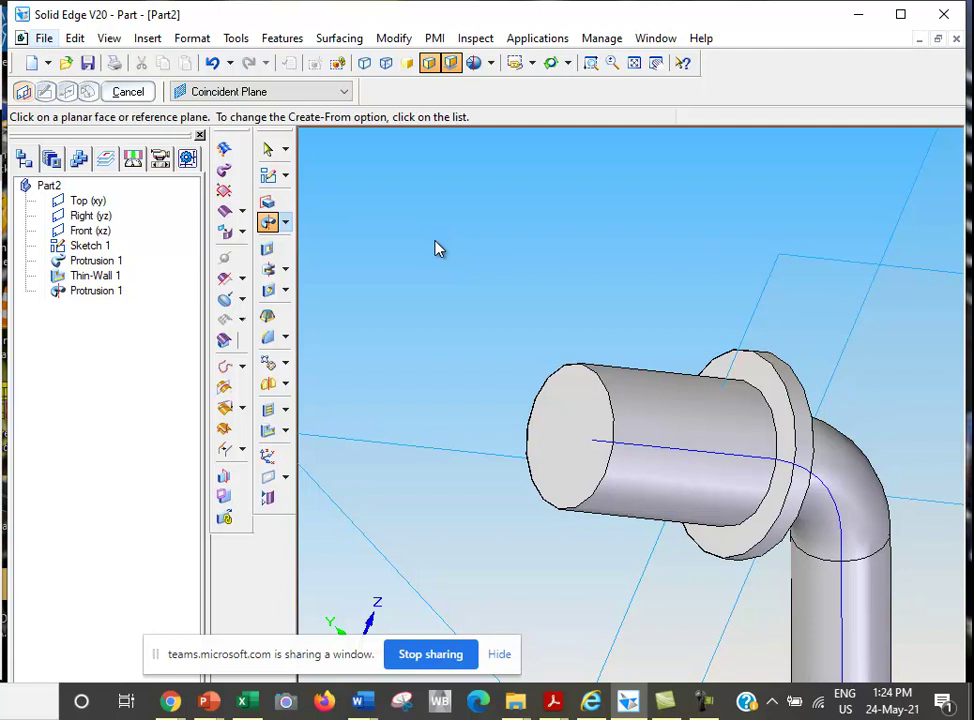
- Add a 2 mm round to the pipe end's outer edge and the flange edge
click(270, 338)
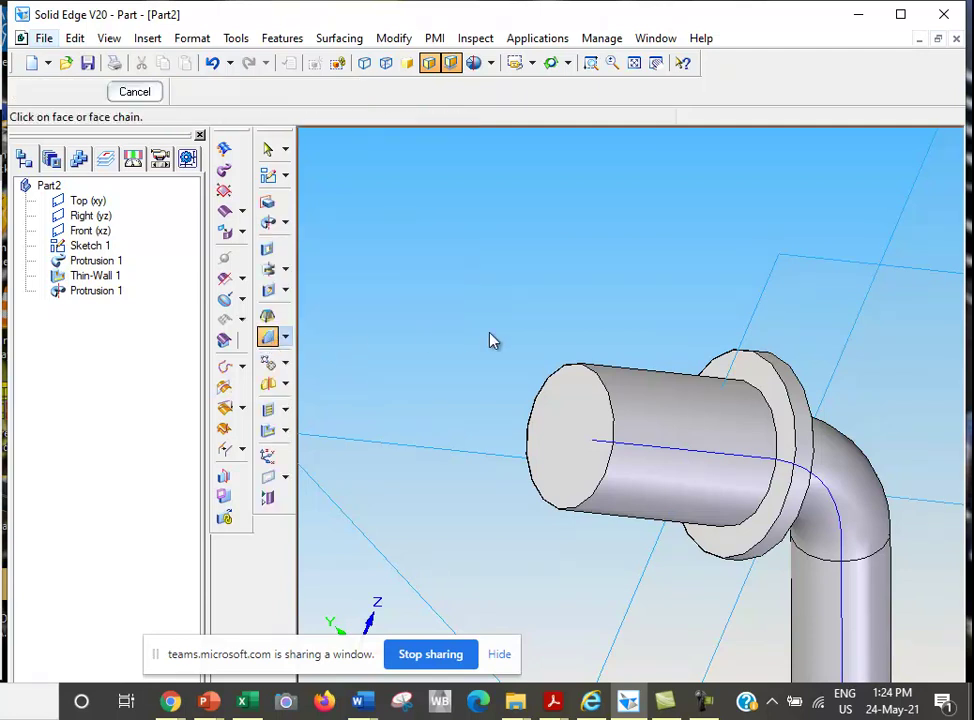
click(570, 370)
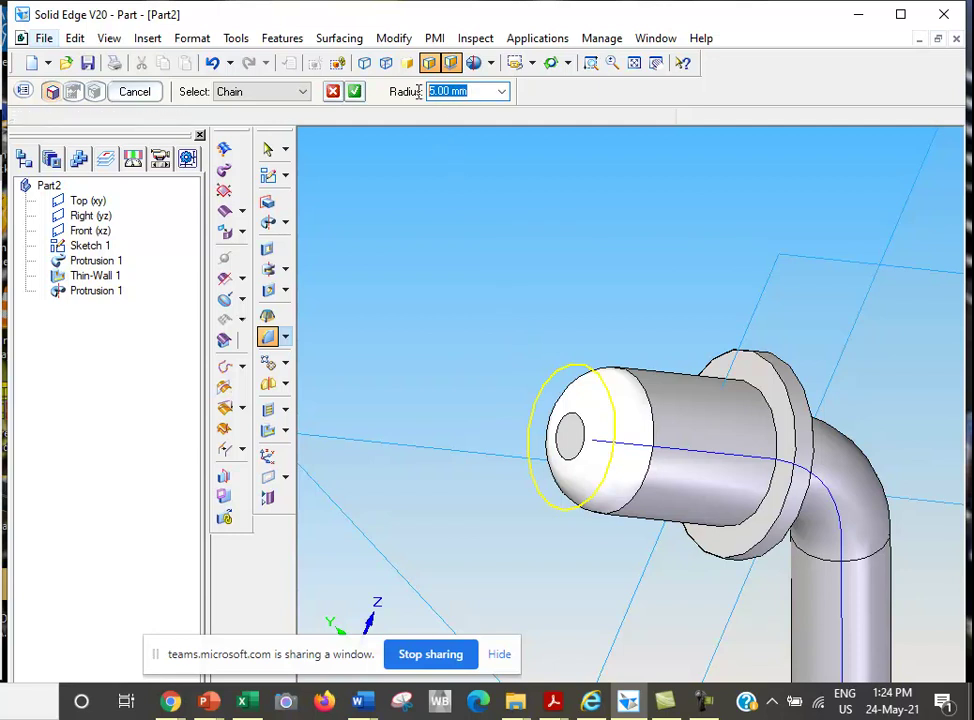
text(2)
key(Return)
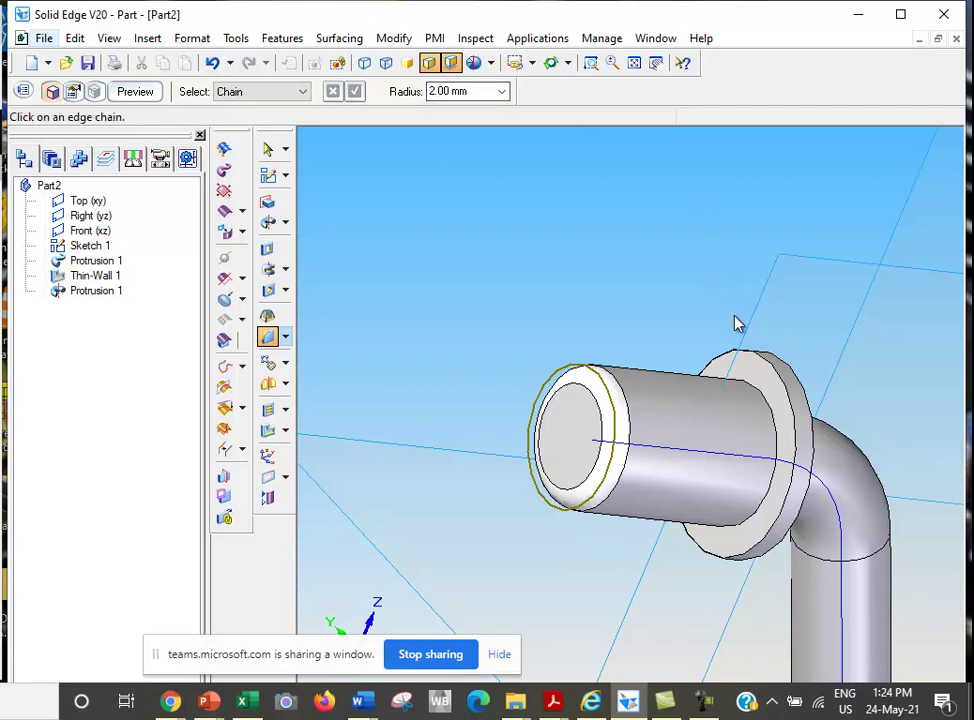
click(745, 392)
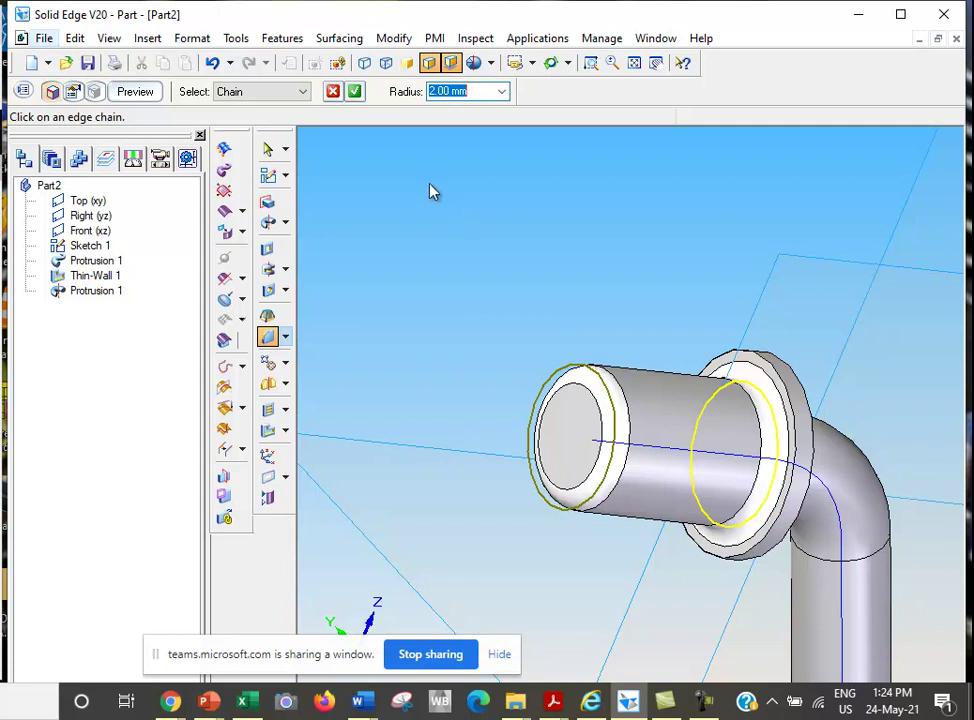
click(356, 92)
click(148, 98)
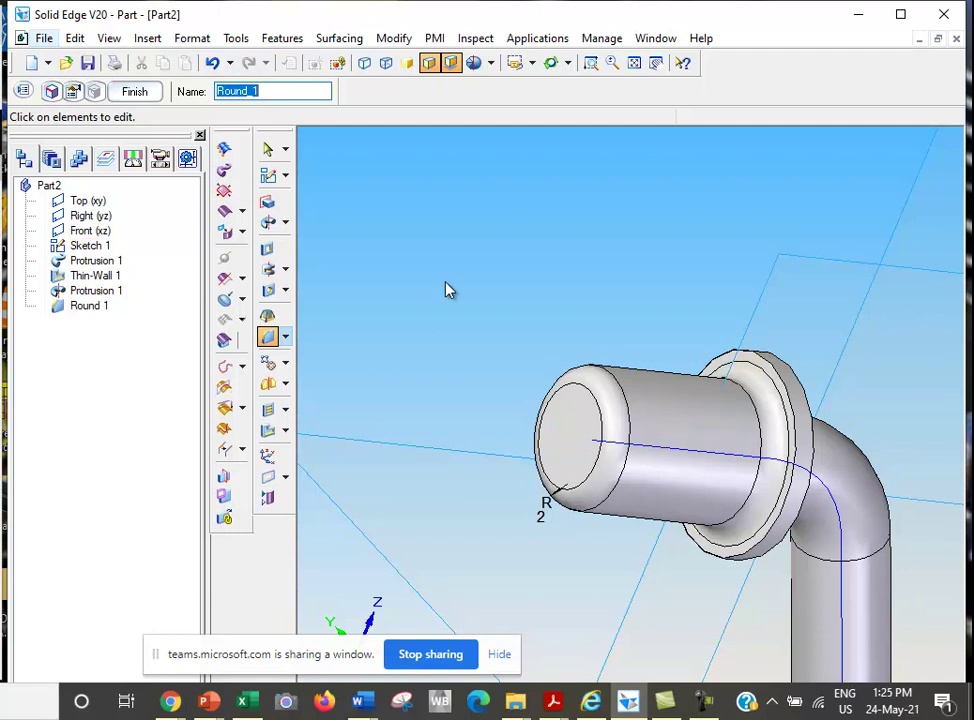
click(135, 92)
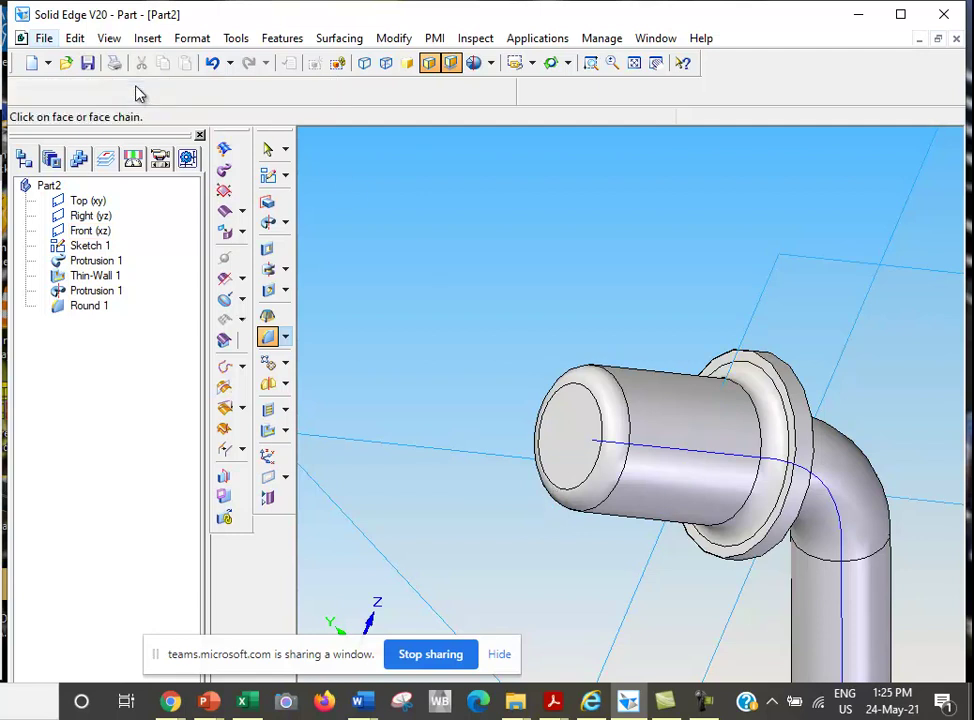
- Using Part Painter with Feature selection, paint Round 1 green
click(192, 38)
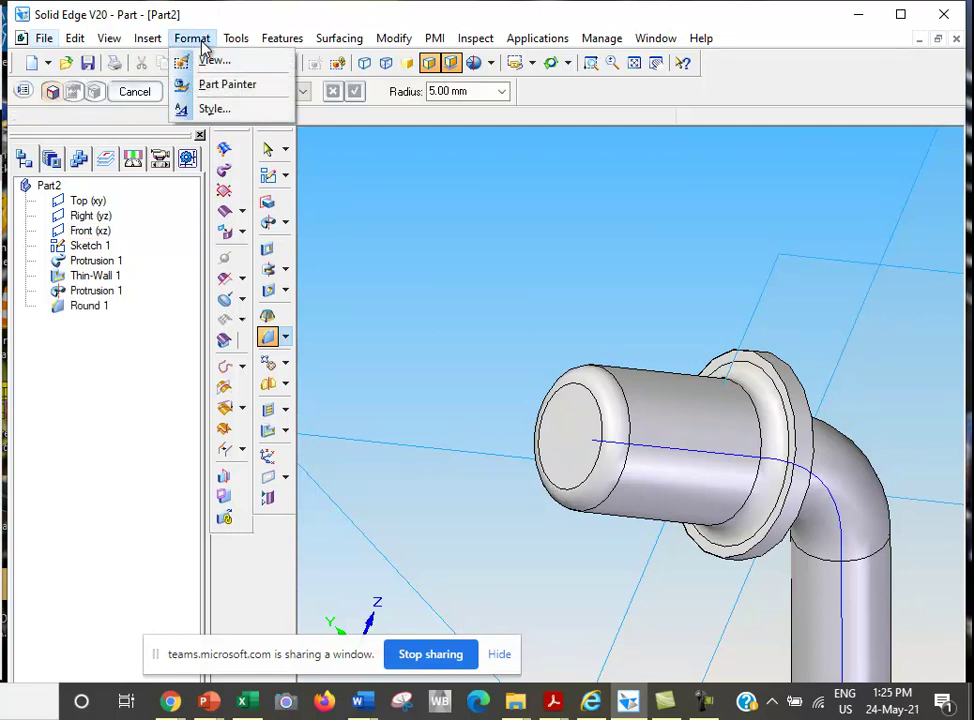
click(219, 88)
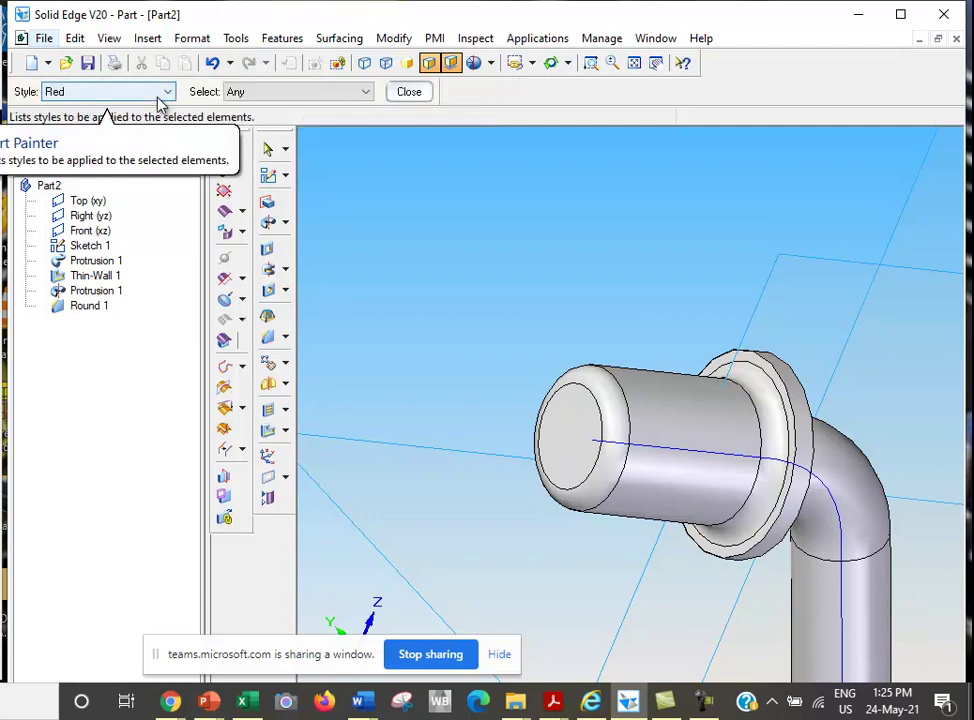
click(168, 92)
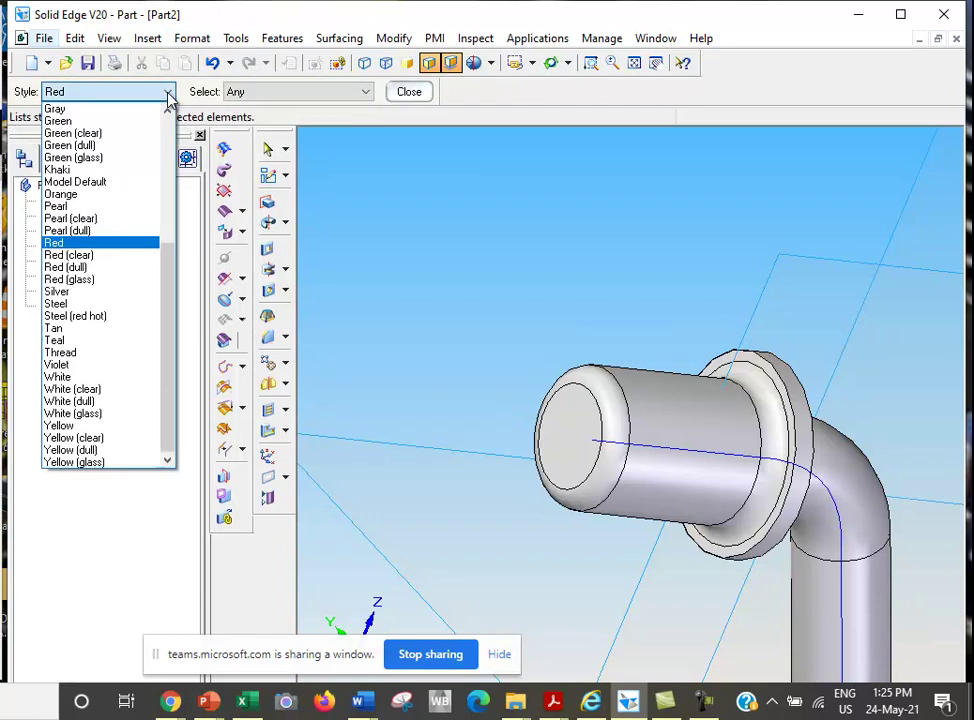
click(126, 121)
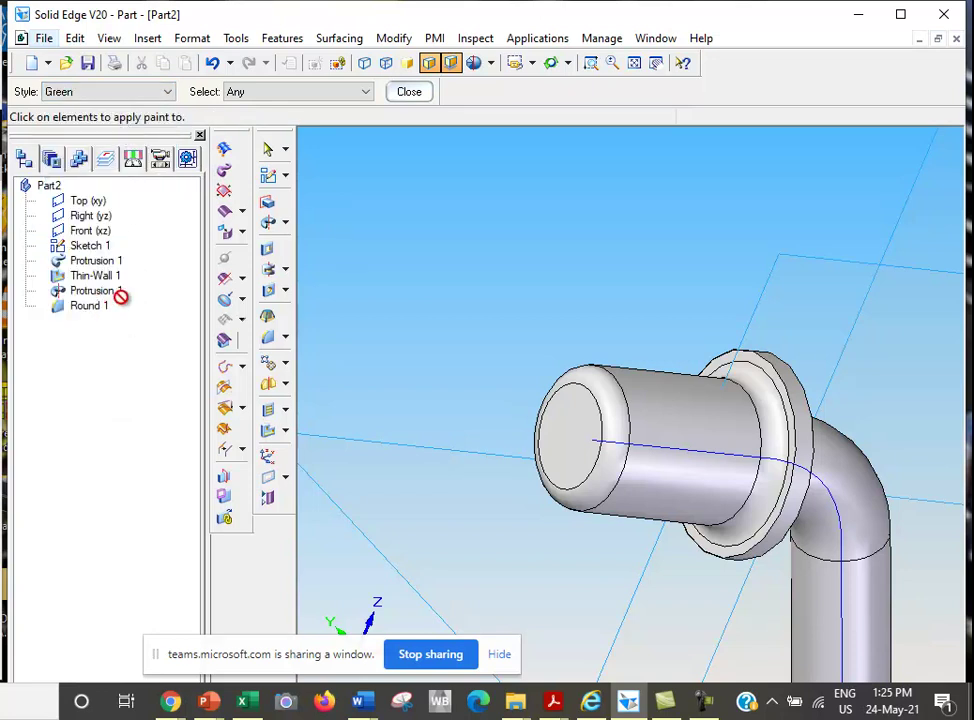
click(362, 92)
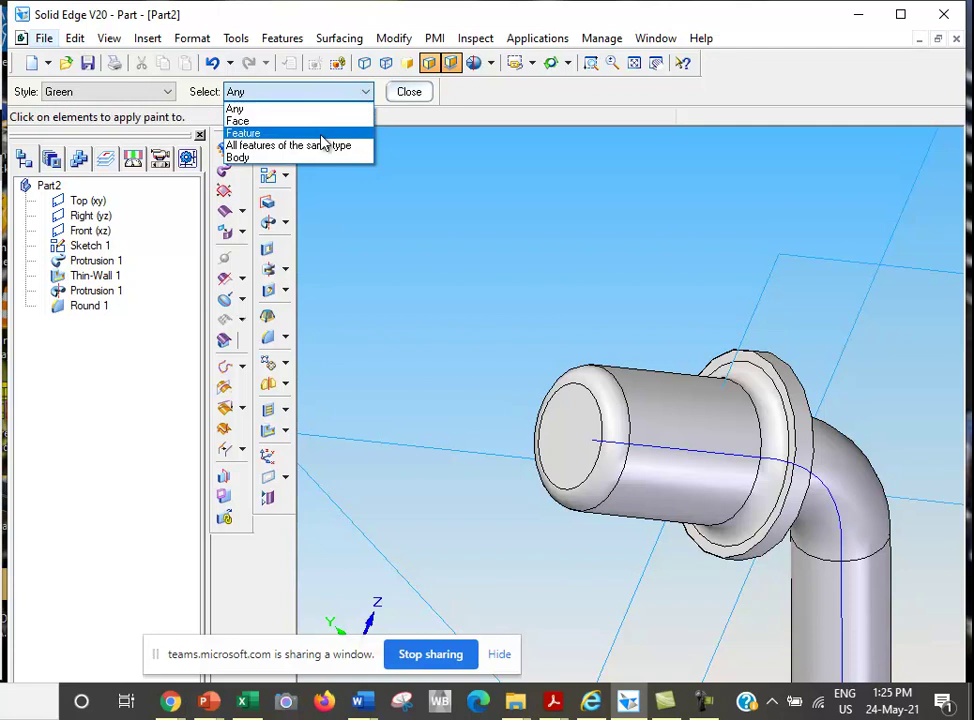
click(320, 133)
drag(228, 175, 132, 302)
click(92, 308)
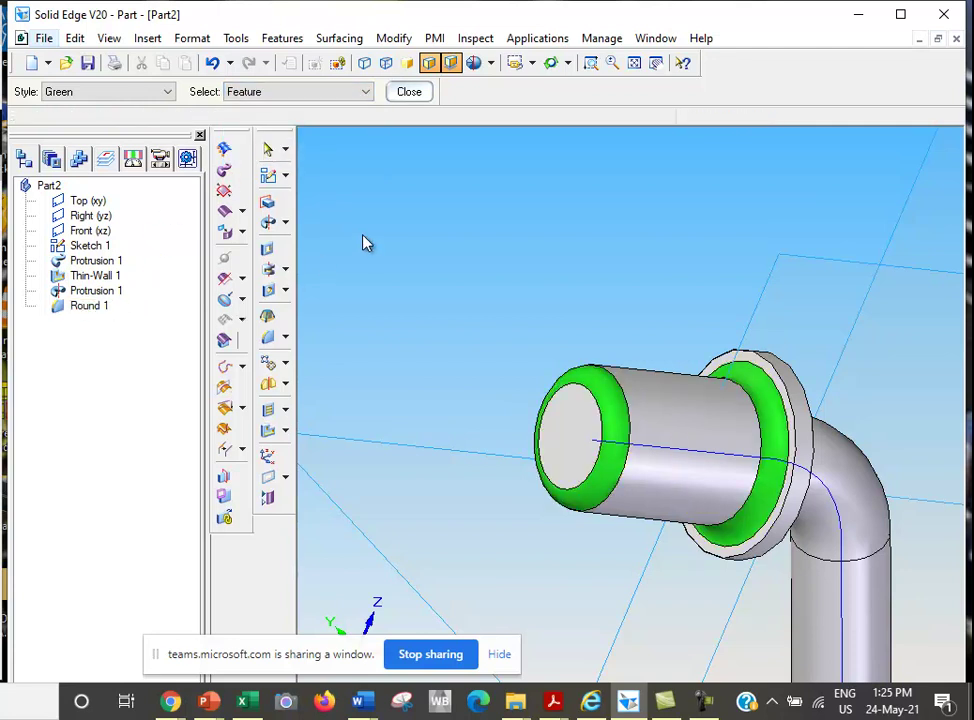
- Paint Protrusion 1, the flange sleeve, orange and zoom onto the flanged end
click(169, 92)
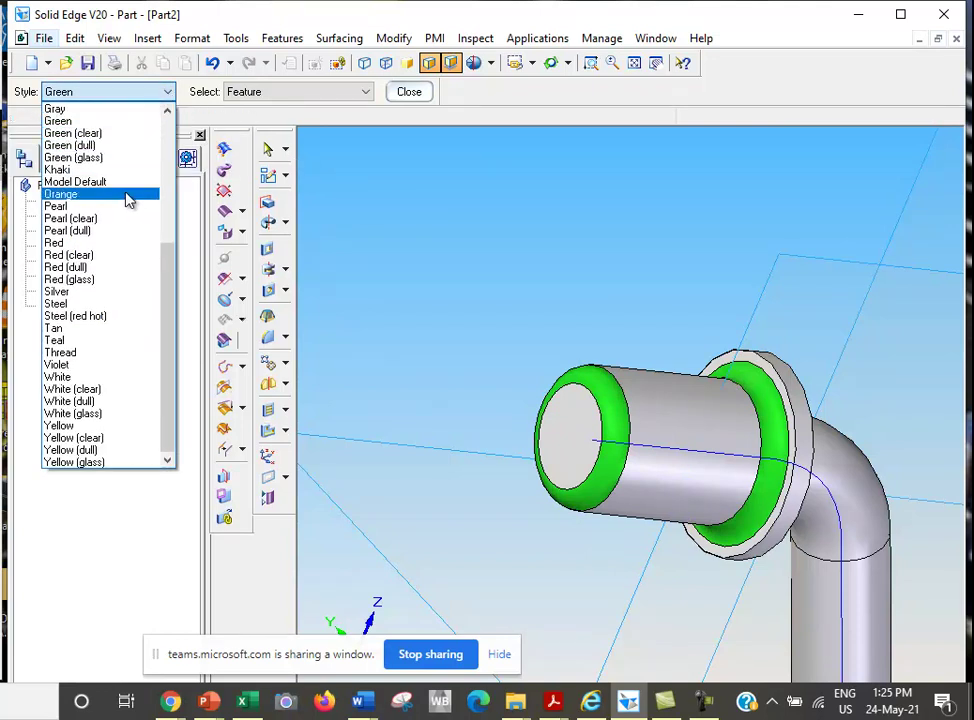
click(122, 195)
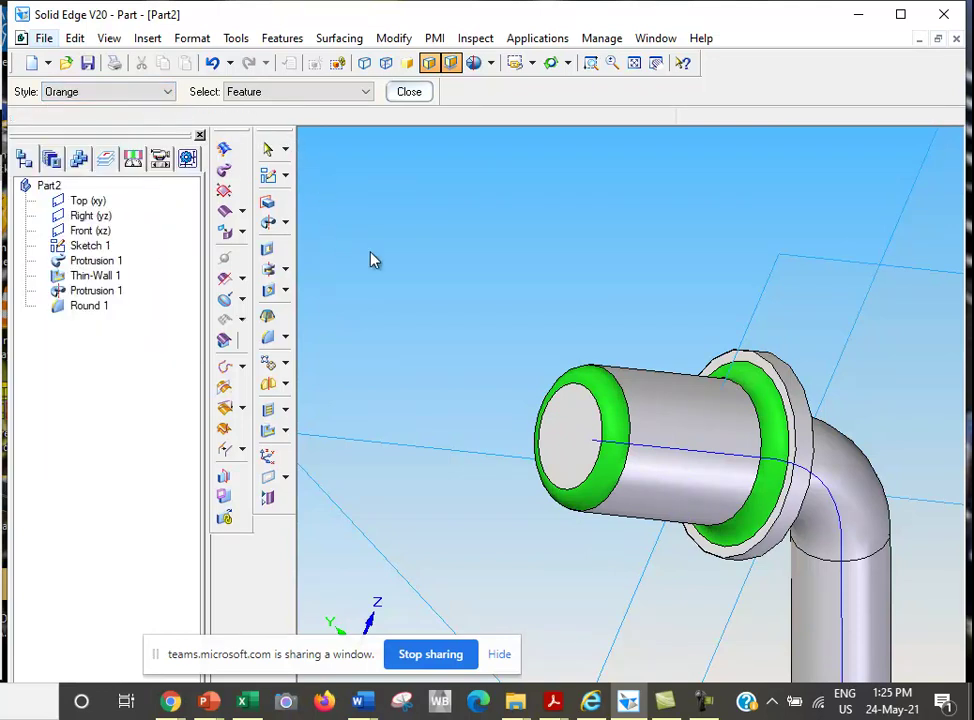
click(105, 290)
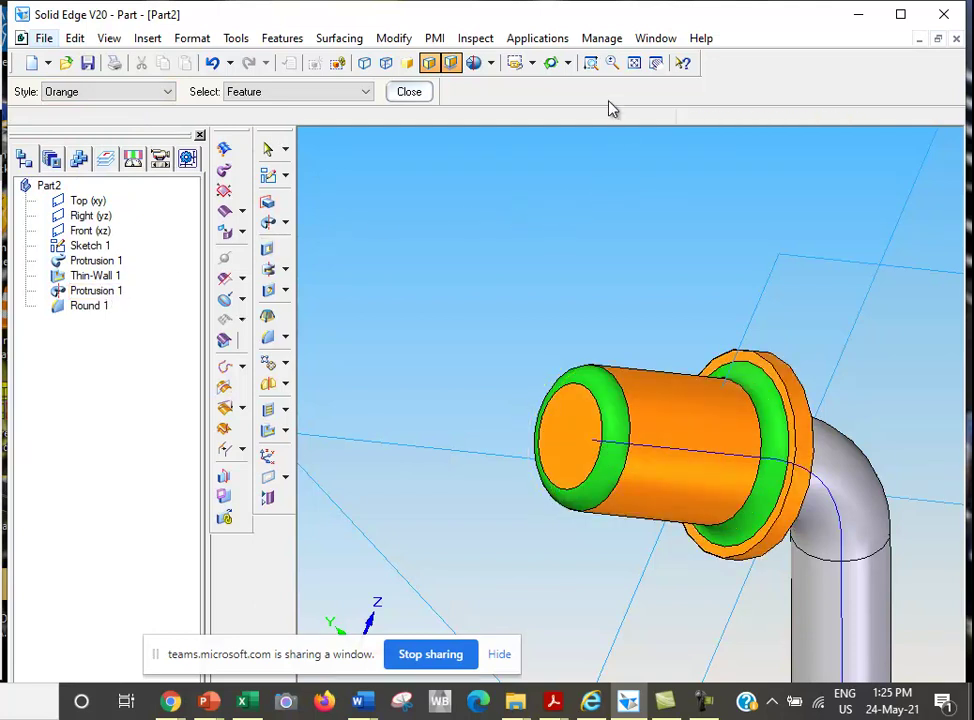
click(591, 62)
drag(653, 230, 603, 243)
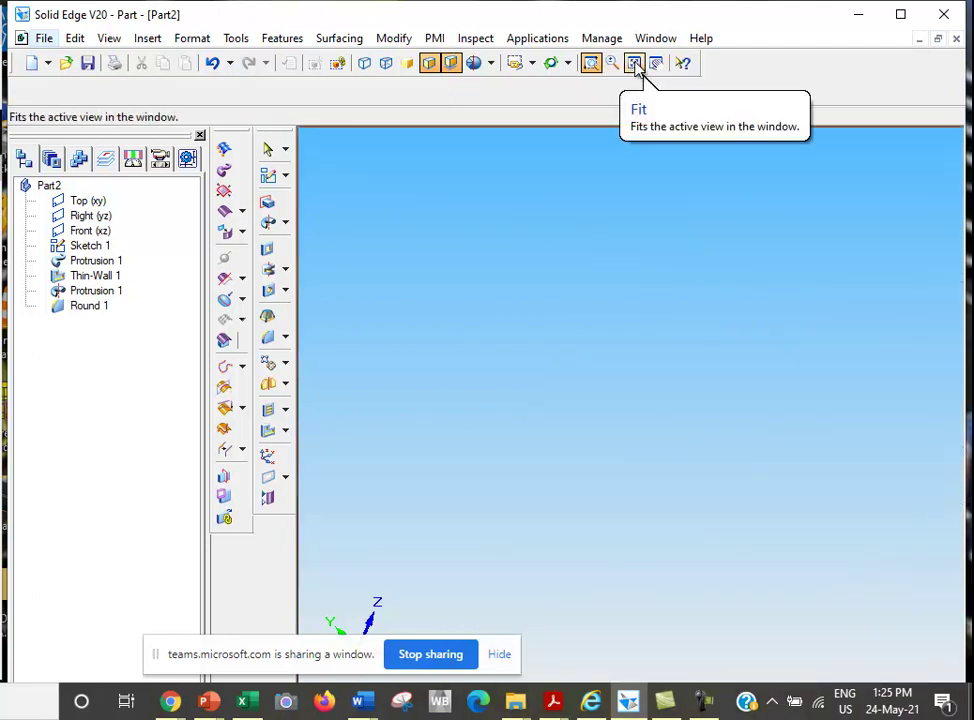
click(634, 63)
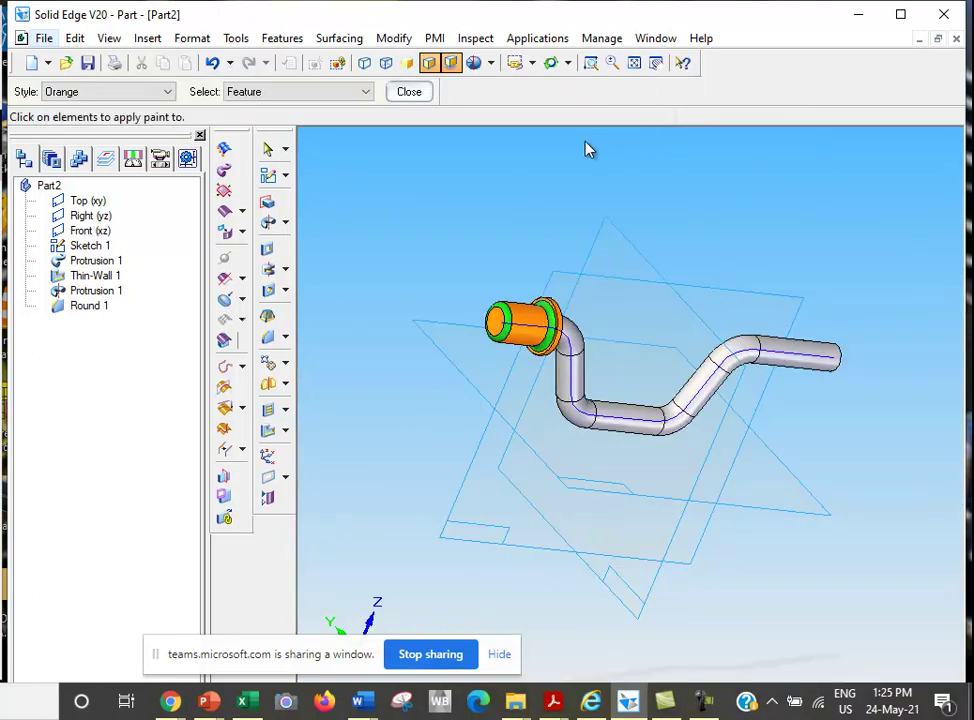
click(591, 64)
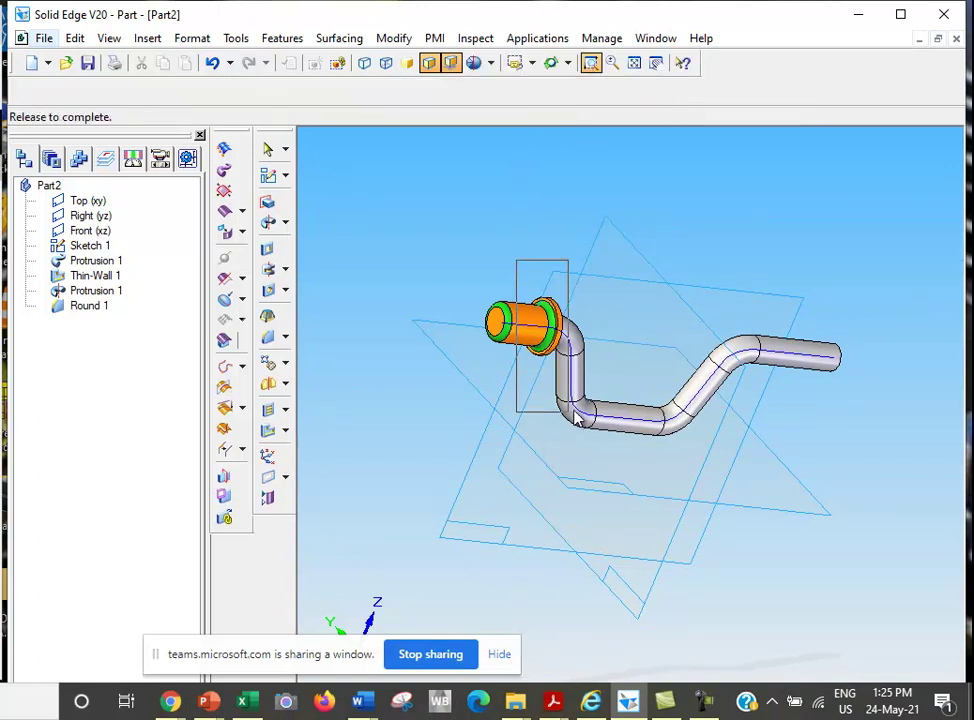
drag(516, 263, 569, 416)
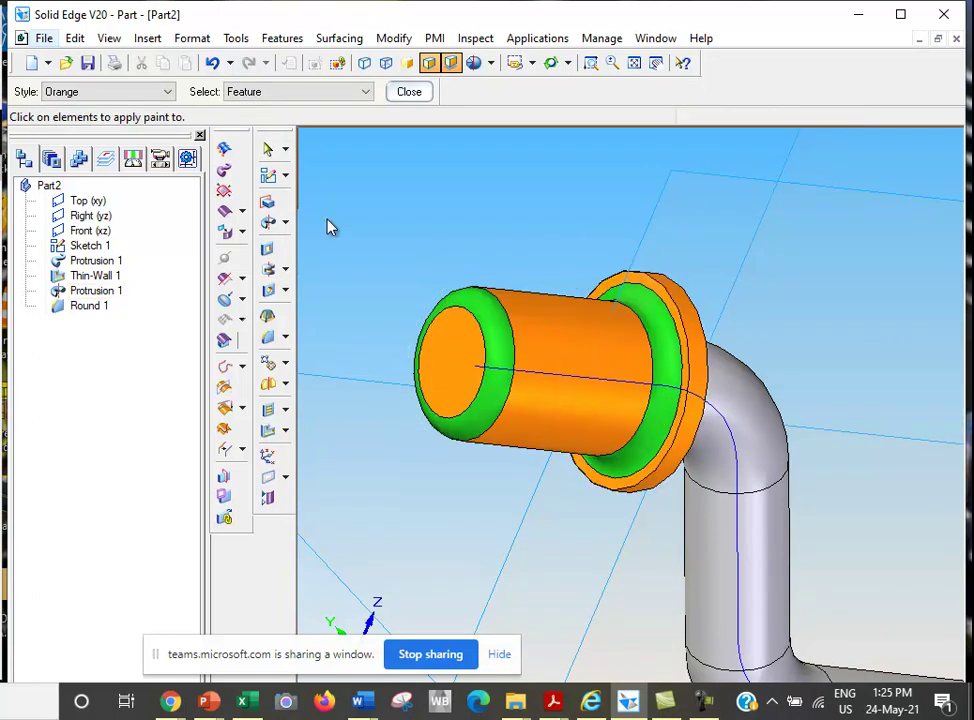
- Select Protrusion 1 and reopen its profile for editing
click(410, 92)
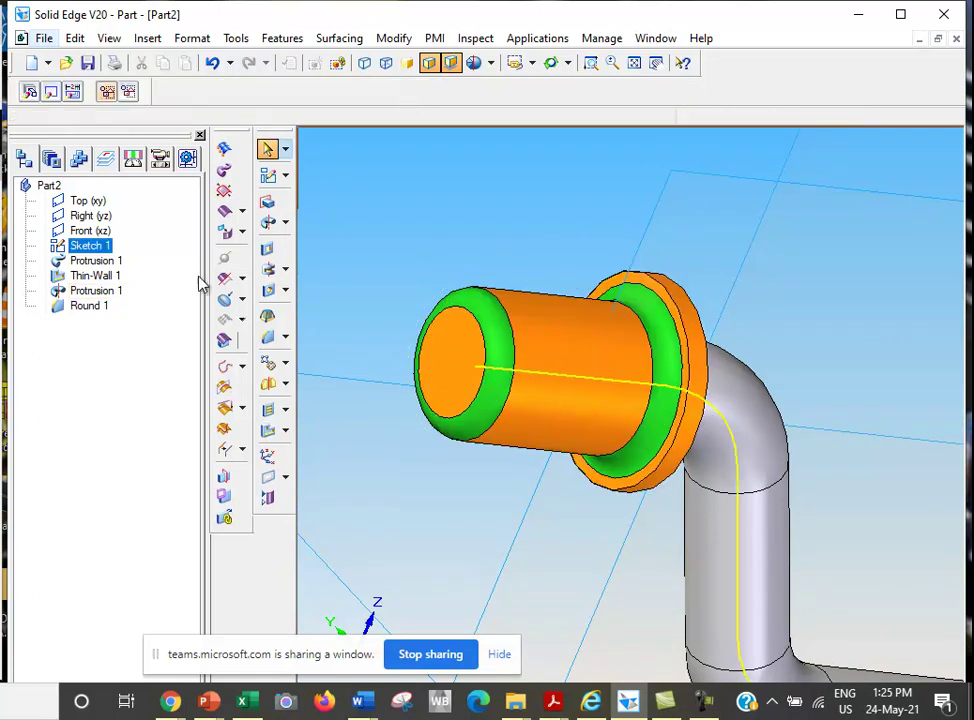
click(117, 292)
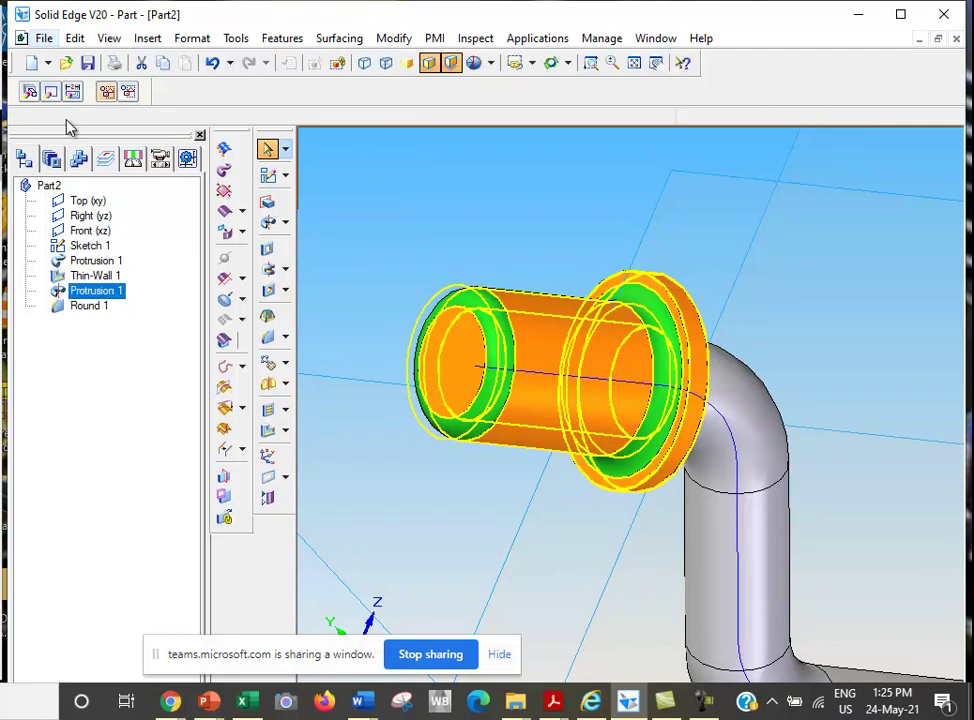
click(52, 91)
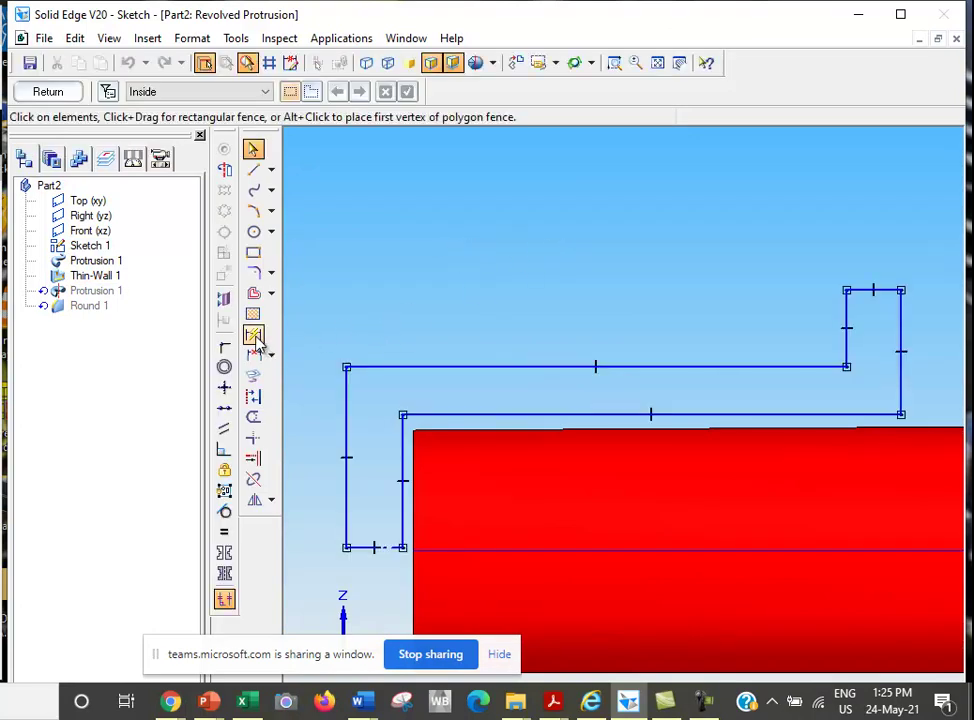
- Fillet the flange profile's two top corners, close the sketch and finish the revolved protrusion
click(253, 273)
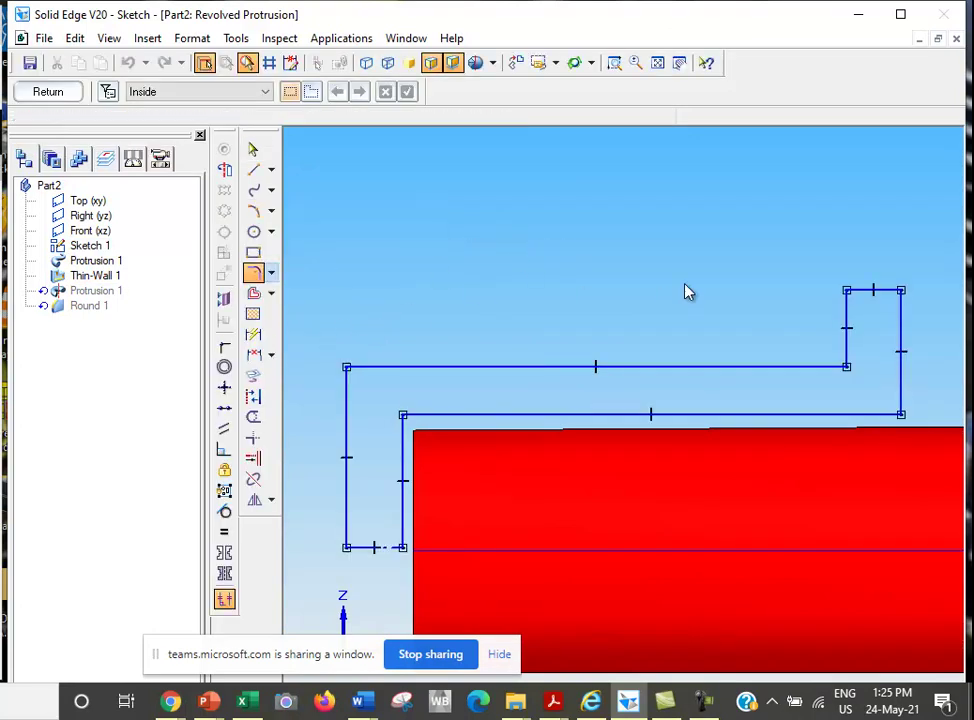
click(847, 291)
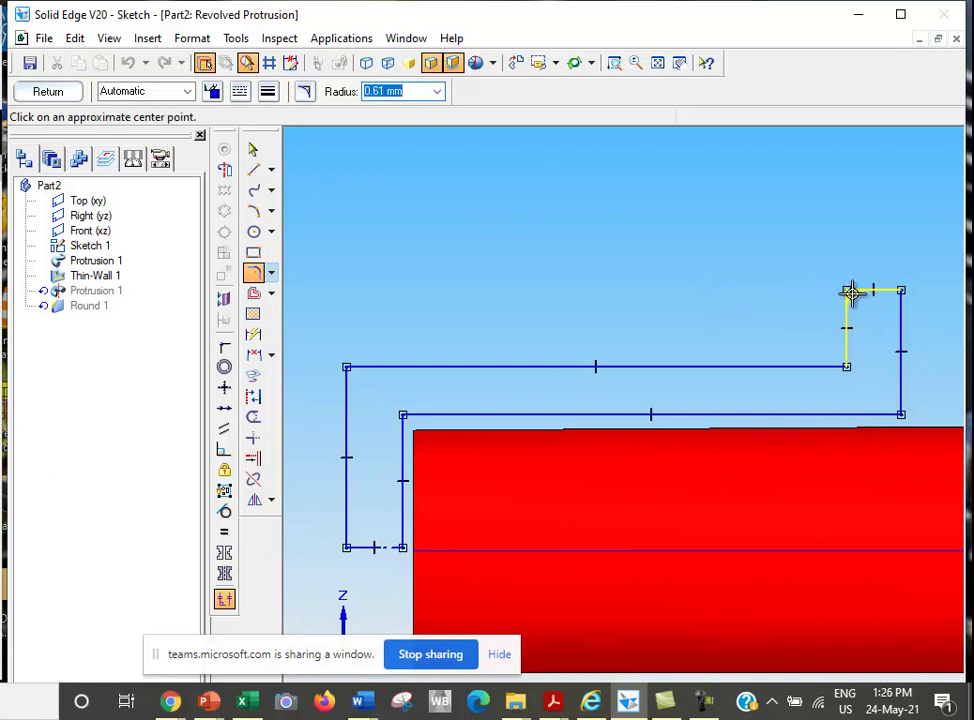
click(852, 291)
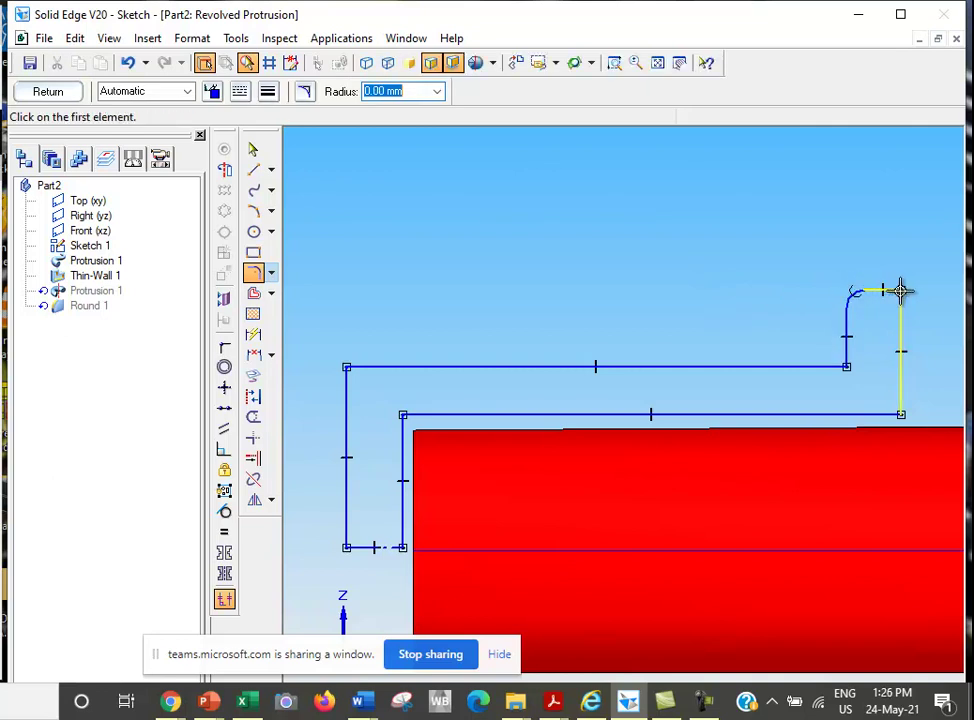
click(896, 291)
click(896, 291)
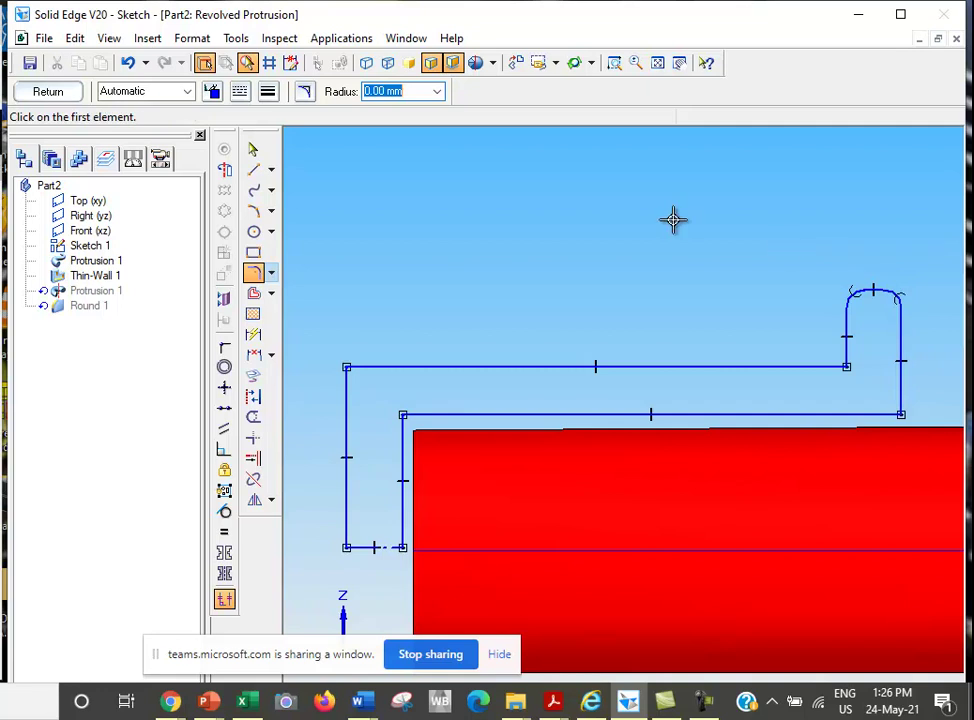
click(48, 92)
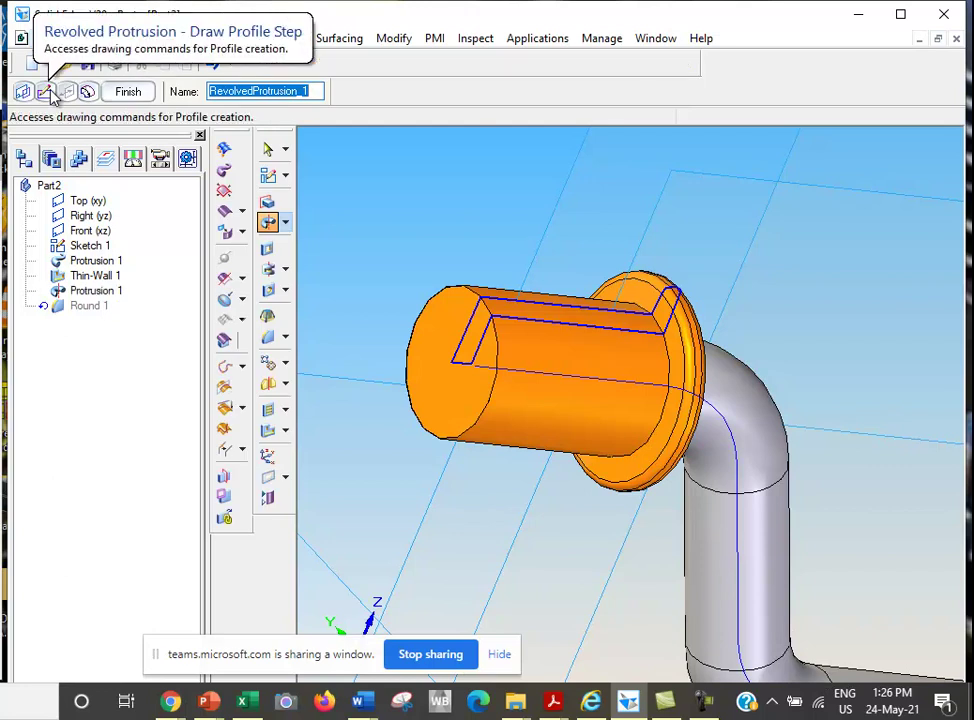
click(146, 96)
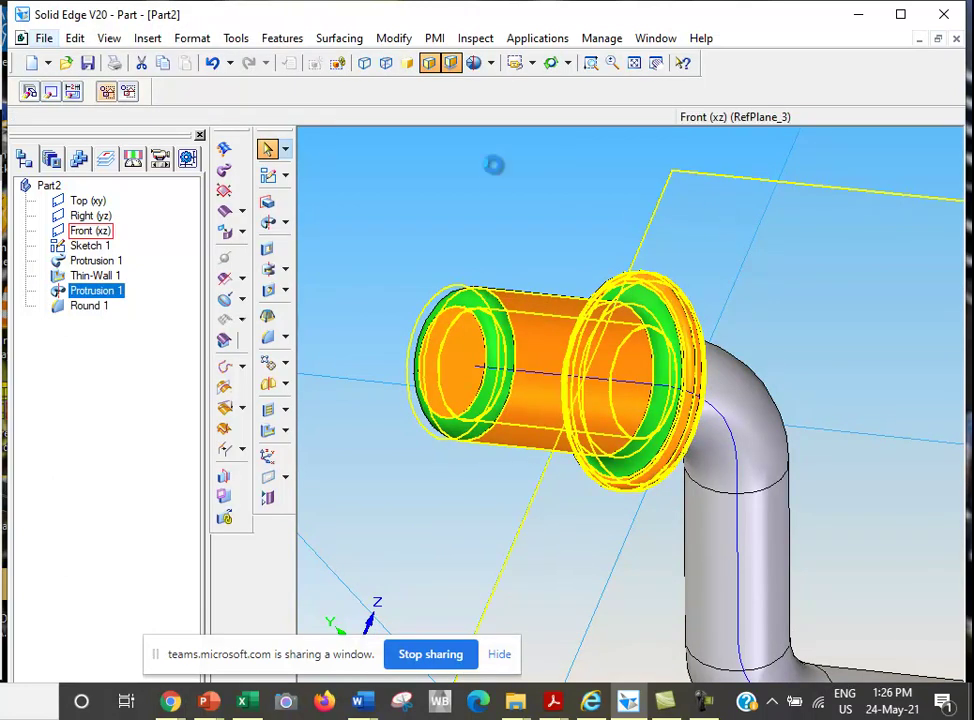
click(550, 62)
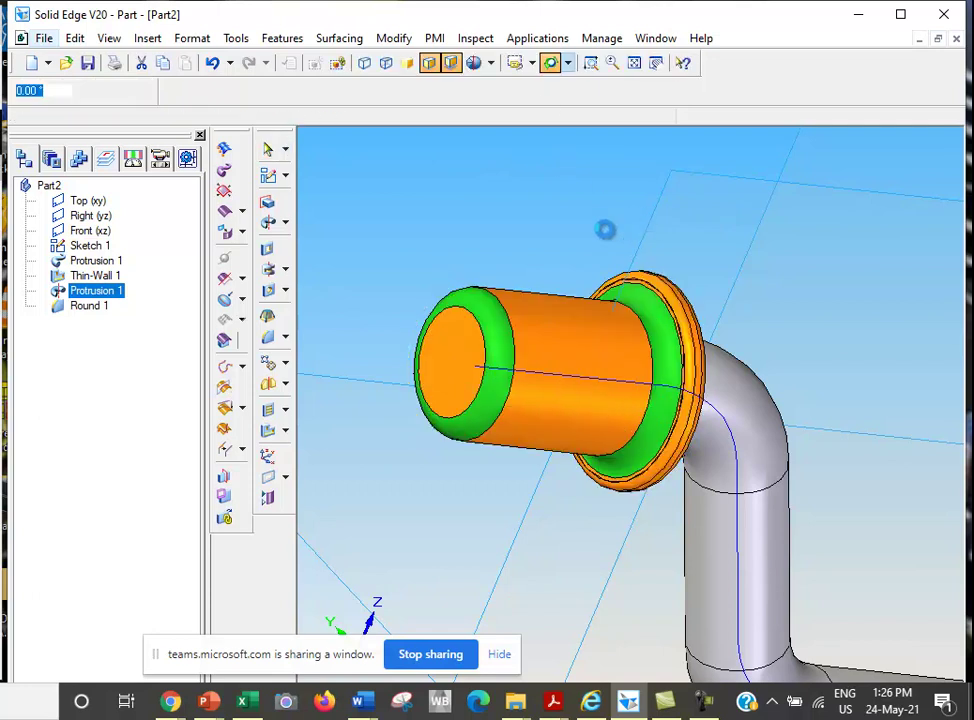
- With Part Painter set to Black and Face selection, paint the flange rim face black
drag(575, 243, 585, 237)
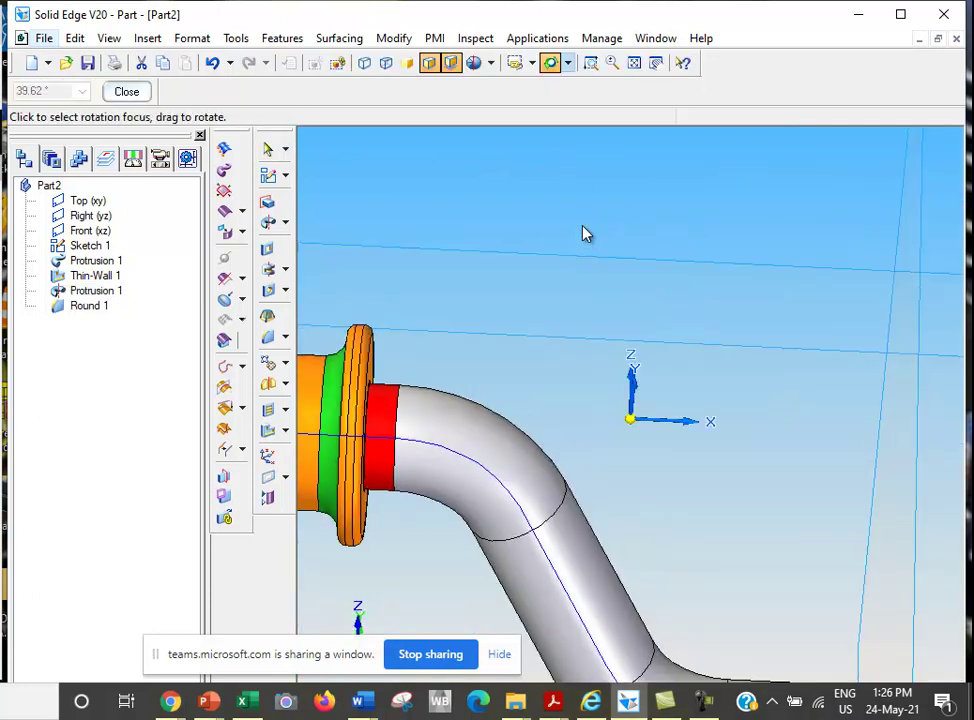
click(146, 93)
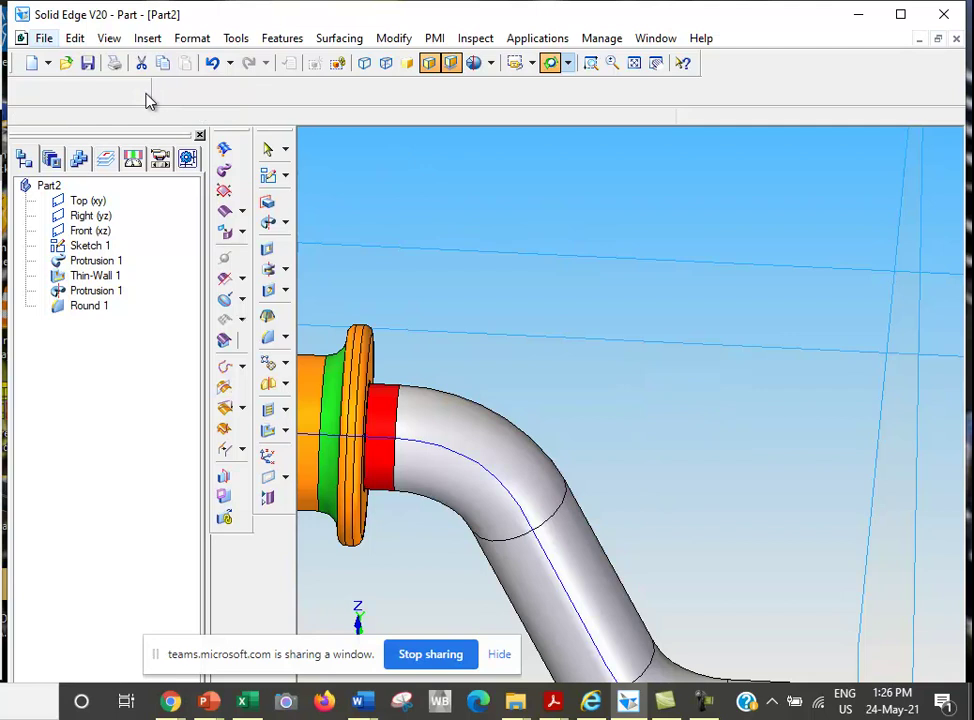
click(183, 40)
click(226, 91)
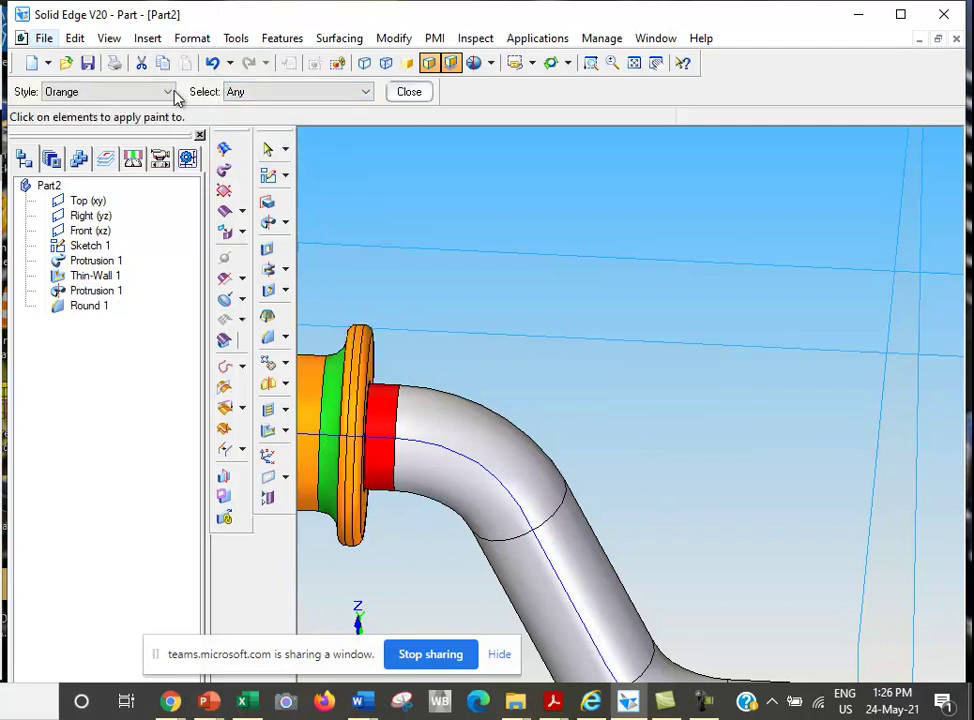
click(168, 91)
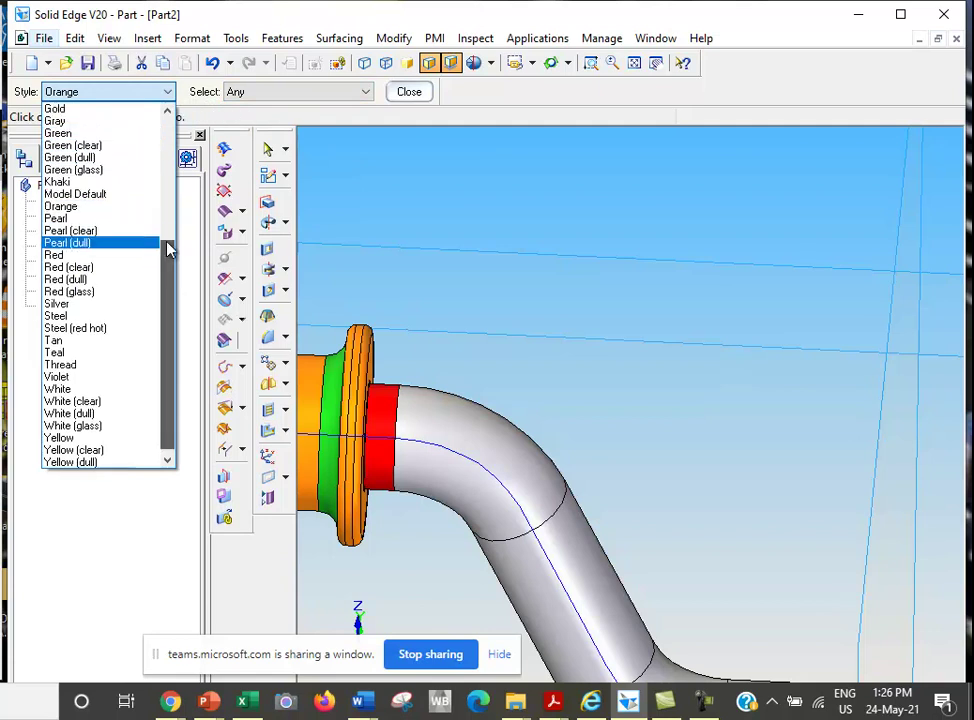
mouse_move(168, 250)
mouse_down()
mouse_move(150, 152)
mouse_move(160, 149)
mouse_up()
click(125, 134)
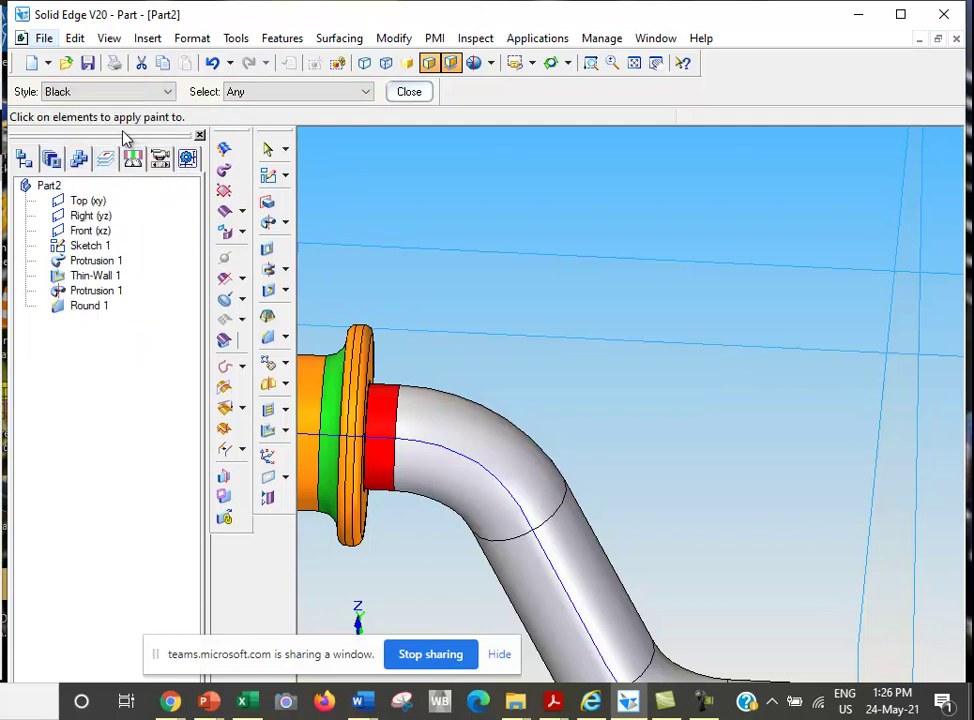
click(367, 91)
click(305, 121)
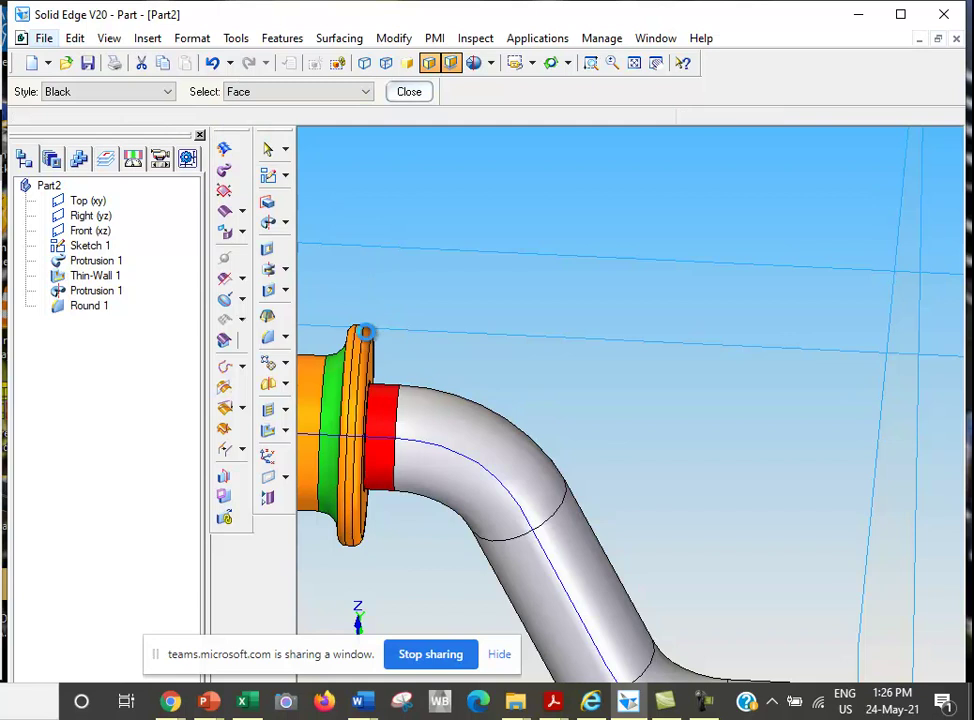
click(359, 332)
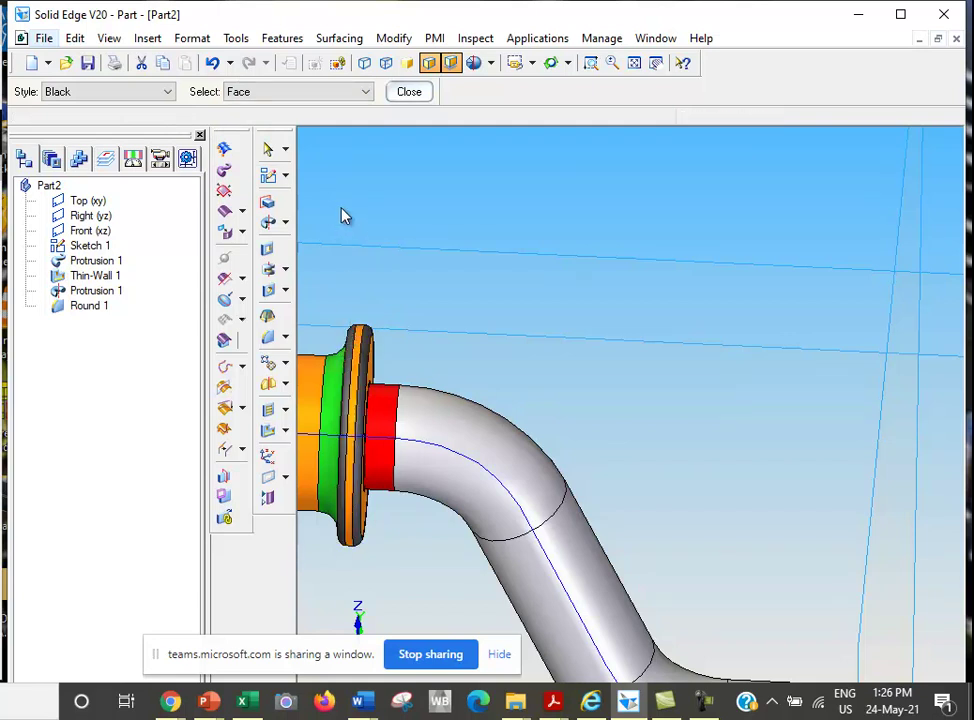
- Fit the whole pipe in view, then zoom in on the flange
click(549, 63)
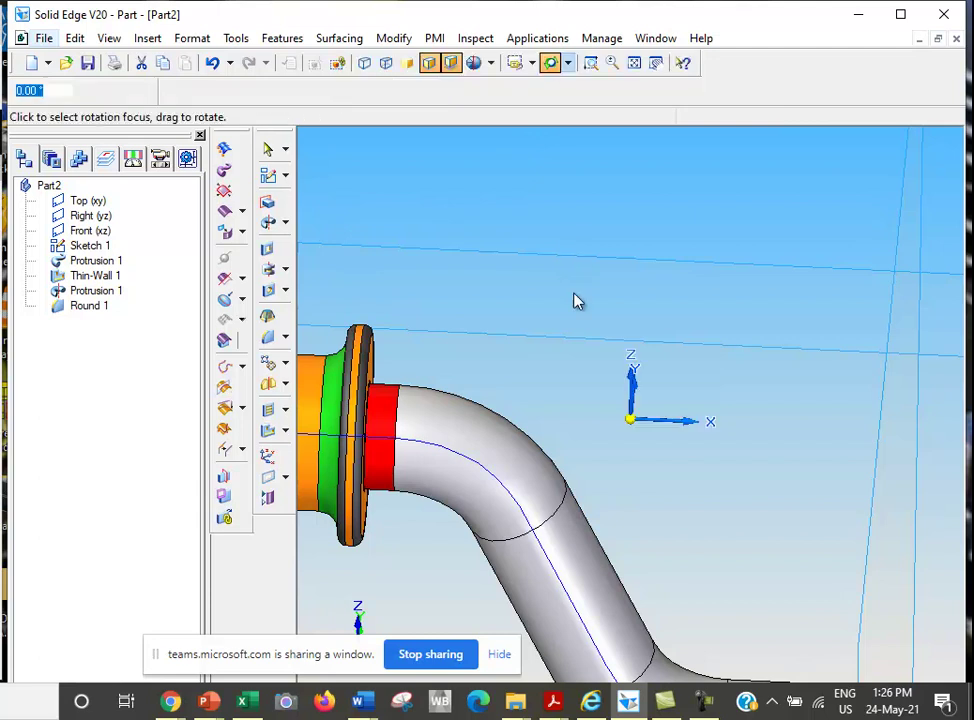
click(634, 63)
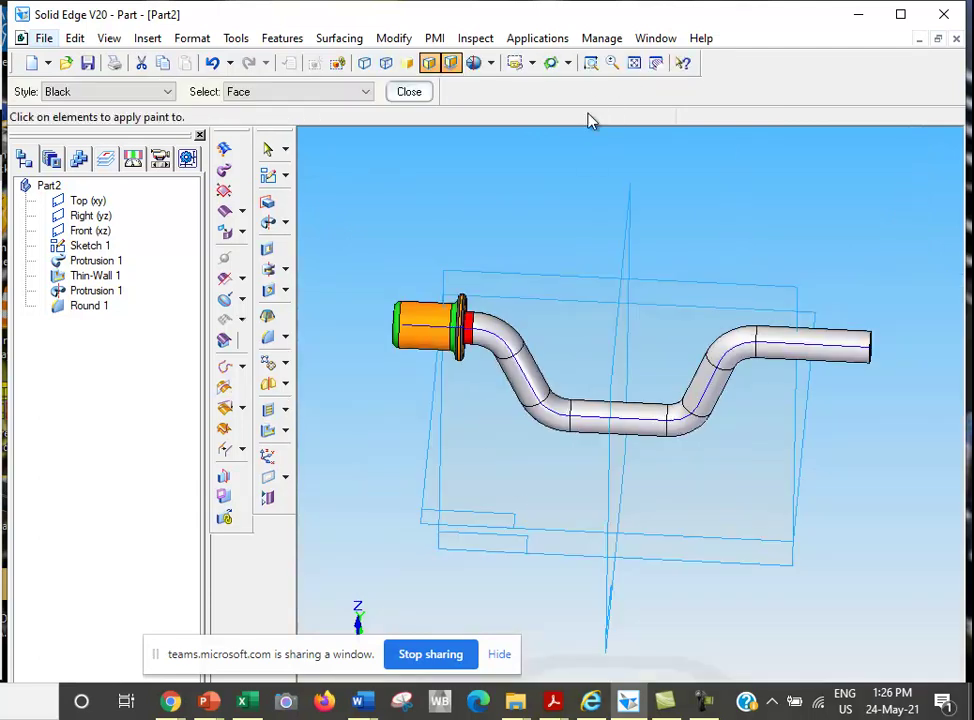
click(590, 63)
drag(388, 264, 449, 362)
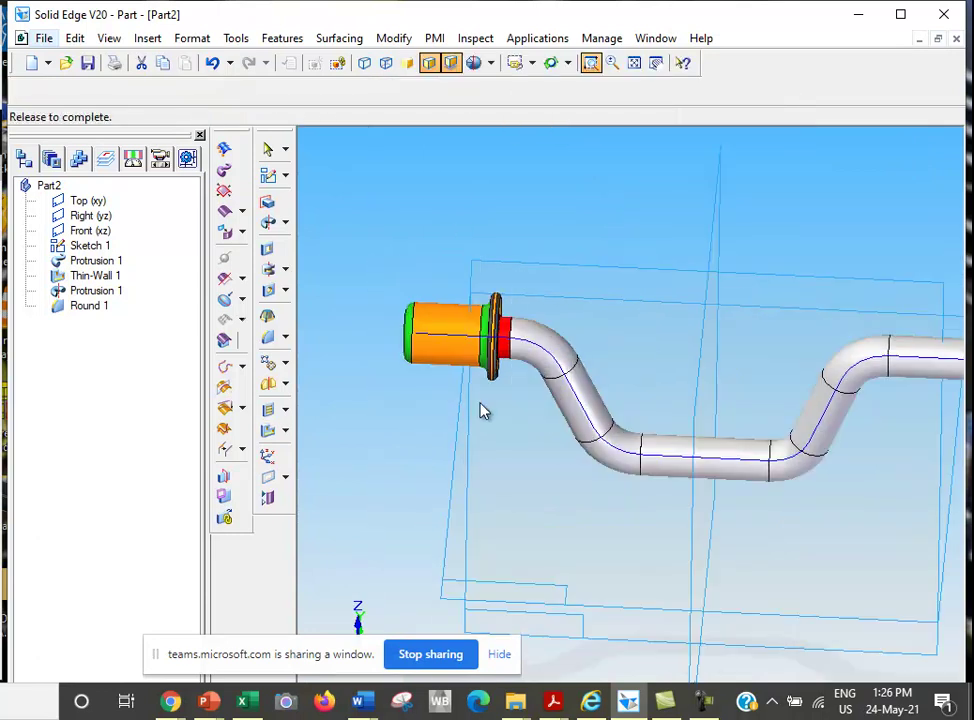
mouse_move(481, 400)
mouse_down()
mouse_move(500, 310)
mouse_move(650, 243)
mouse_up()
key(Escape)
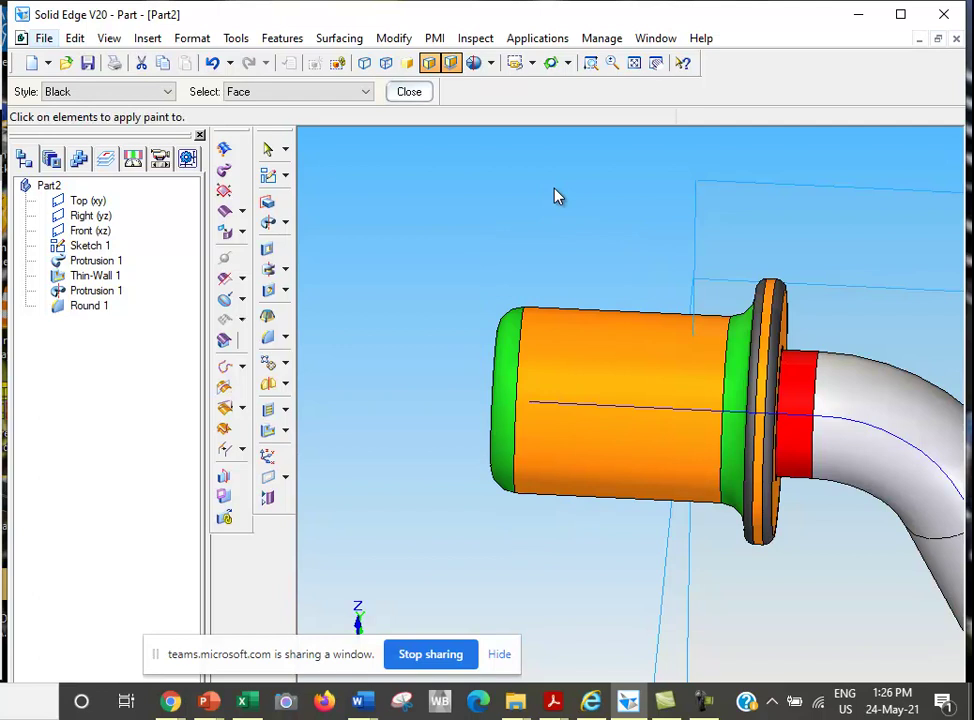
- Box-select the left-end flange and its round, then start Mirror Copy Feature
click(410, 94)
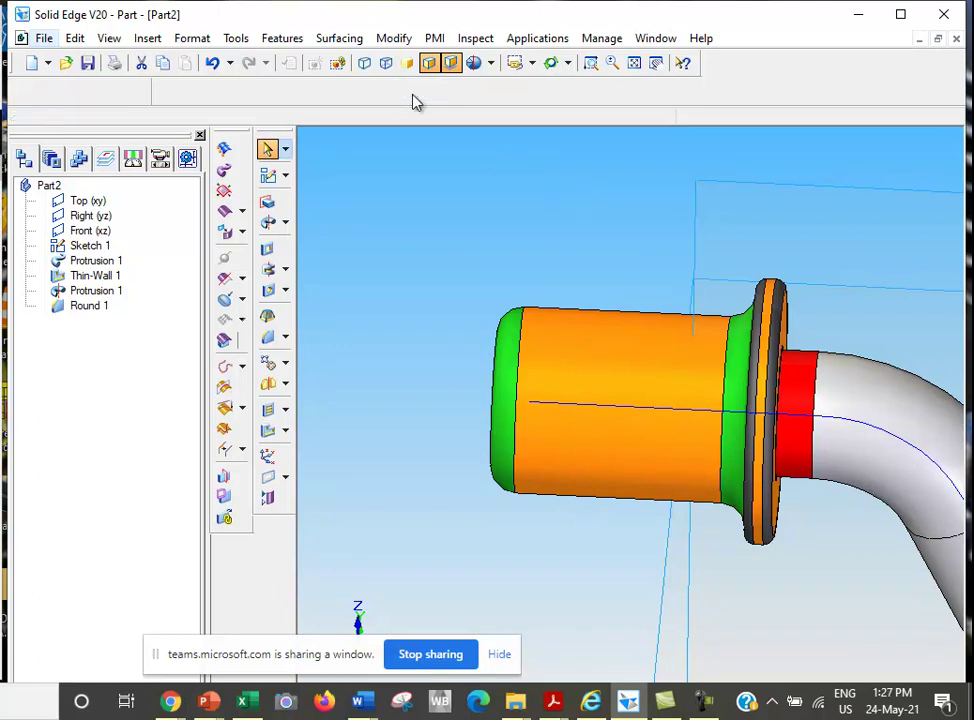
click(634, 63)
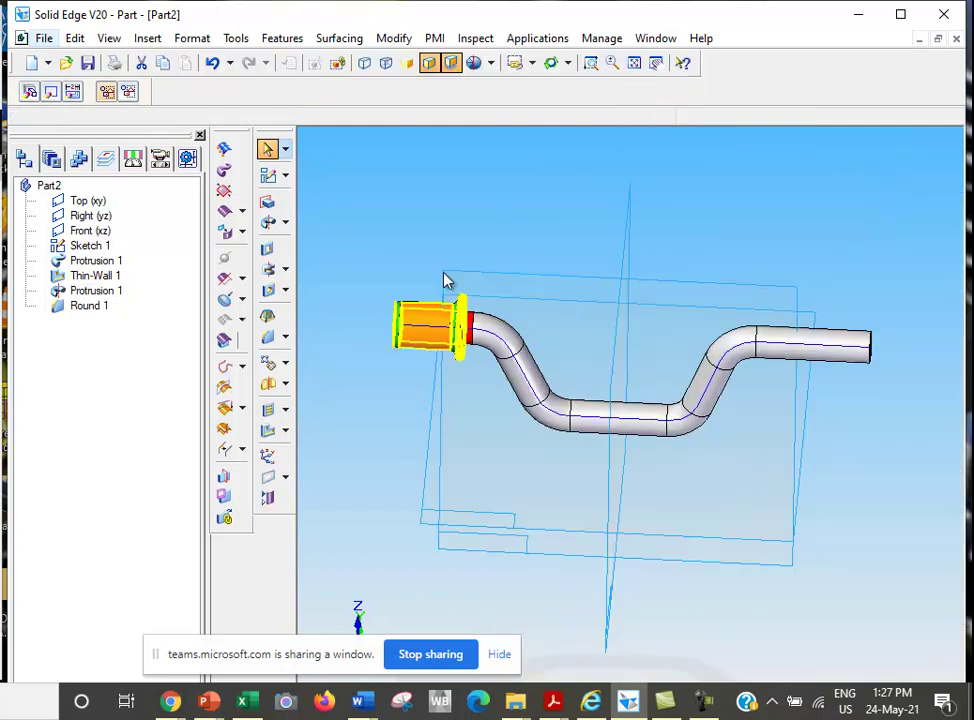
click(277, 391)
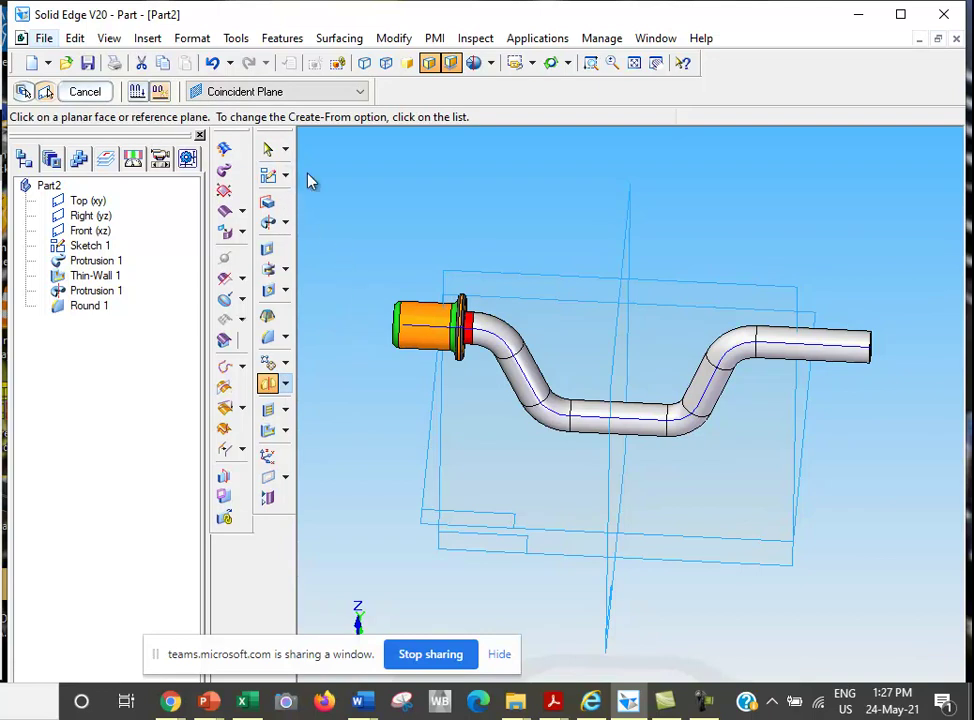
click(266, 150)
mouse_move(355, 215)
mouse_down()
mouse_move(472, 388)
mouse_move(492, 398)
mouse_up()
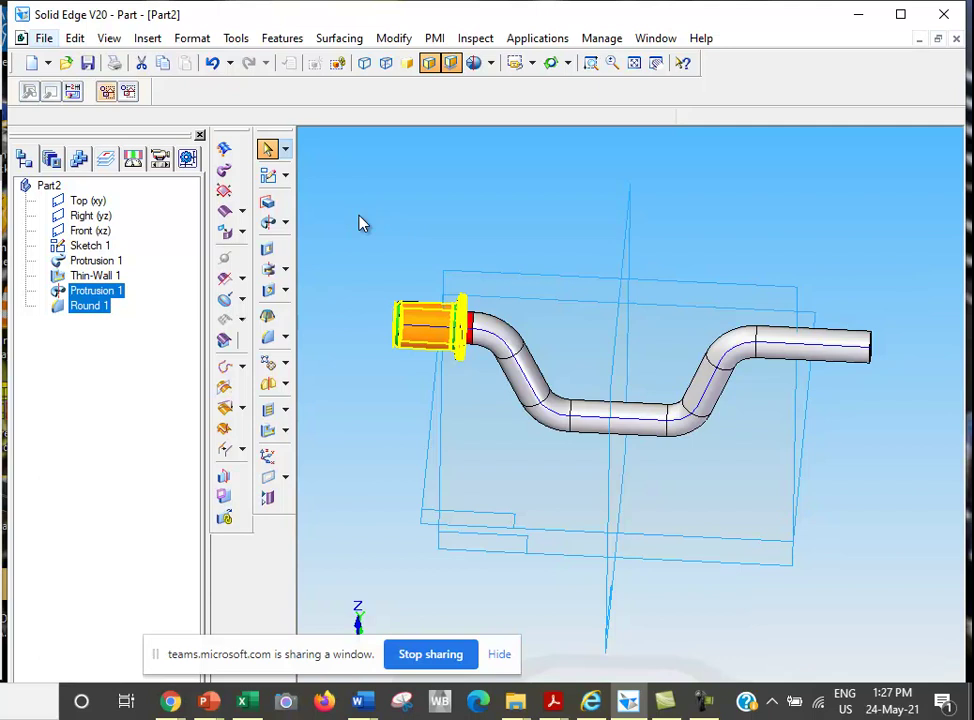
click(268, 385)
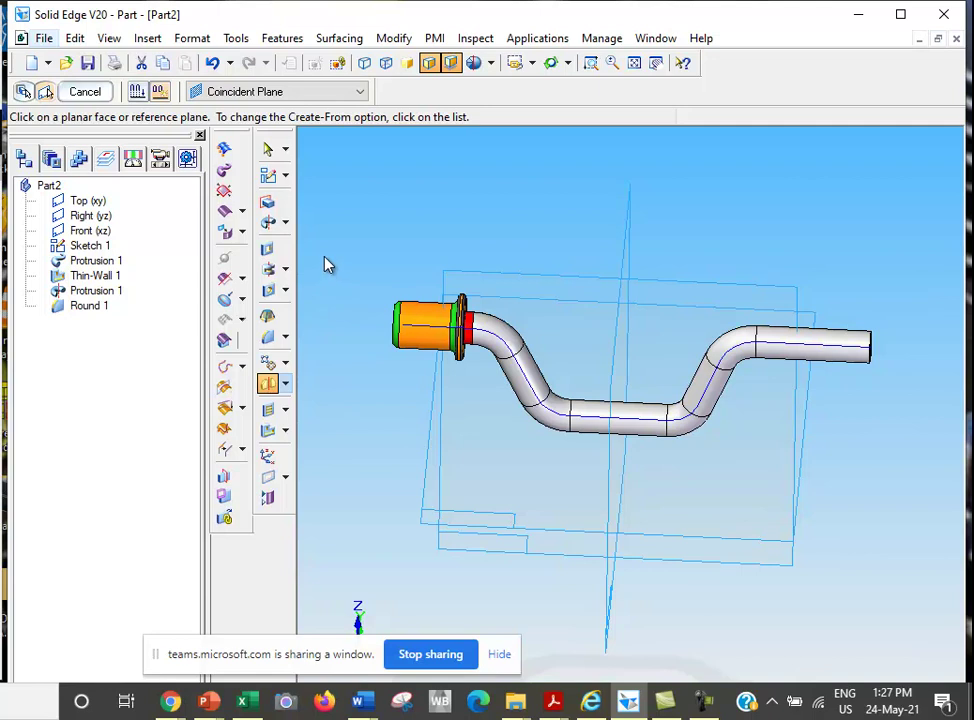
- Mirror across the Right (yz) plane, dismiss the error, and preview with the Smart option
click(620, 327)
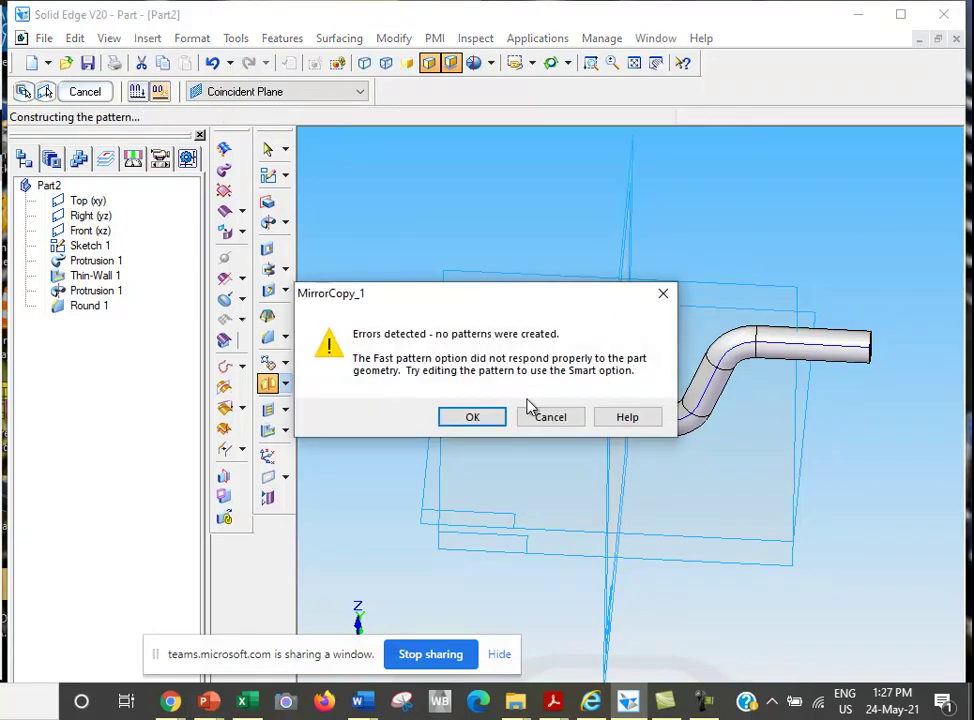
click(490, 419)
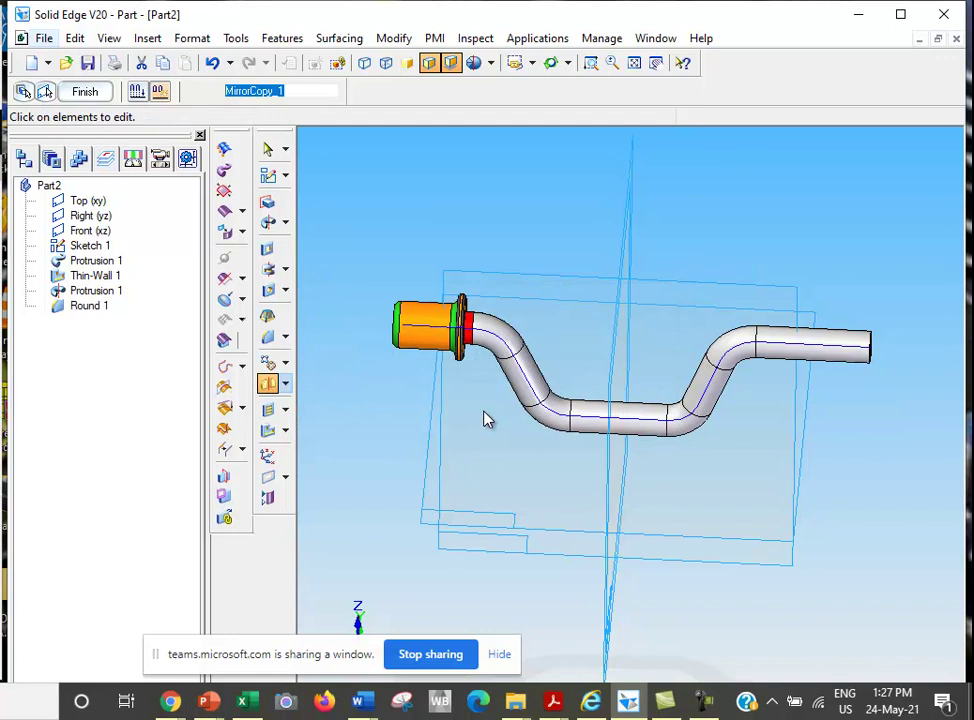
click(76, 92)
click(88, 92)
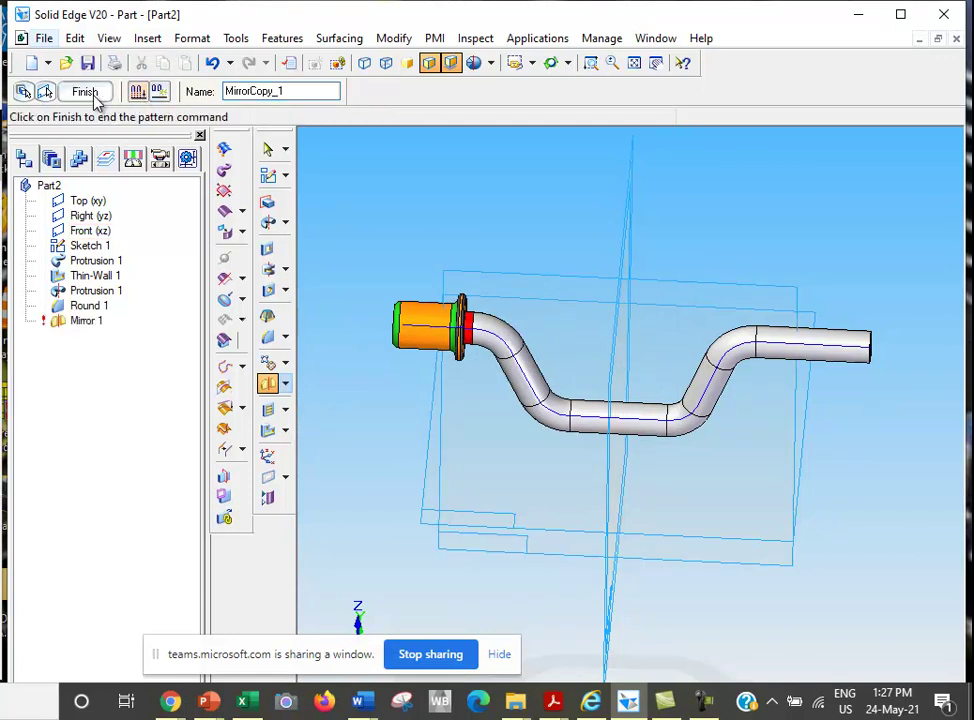
- Finish Mirror 1, orbit to check both flanged ends, and select Sketch 1 in PathFinder
click(88, 92)
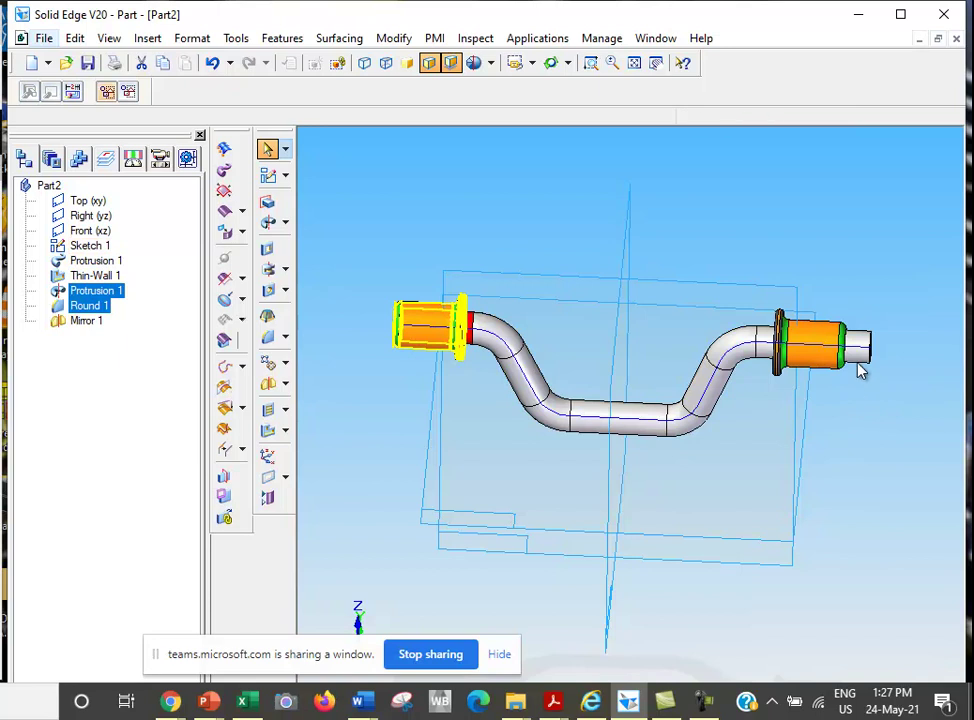
click(551, 62)
mouse_move(555, 497)
mouse_down()
mouse_move(478, 320)
mouse_move(870, 365)
mouse_up()
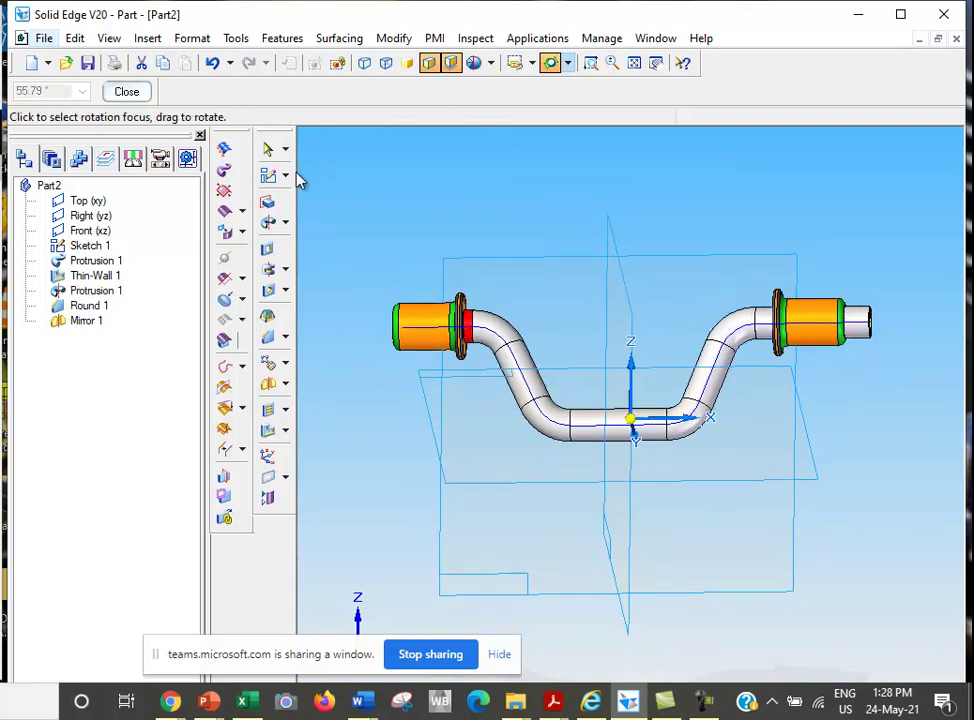
click(127, 92)
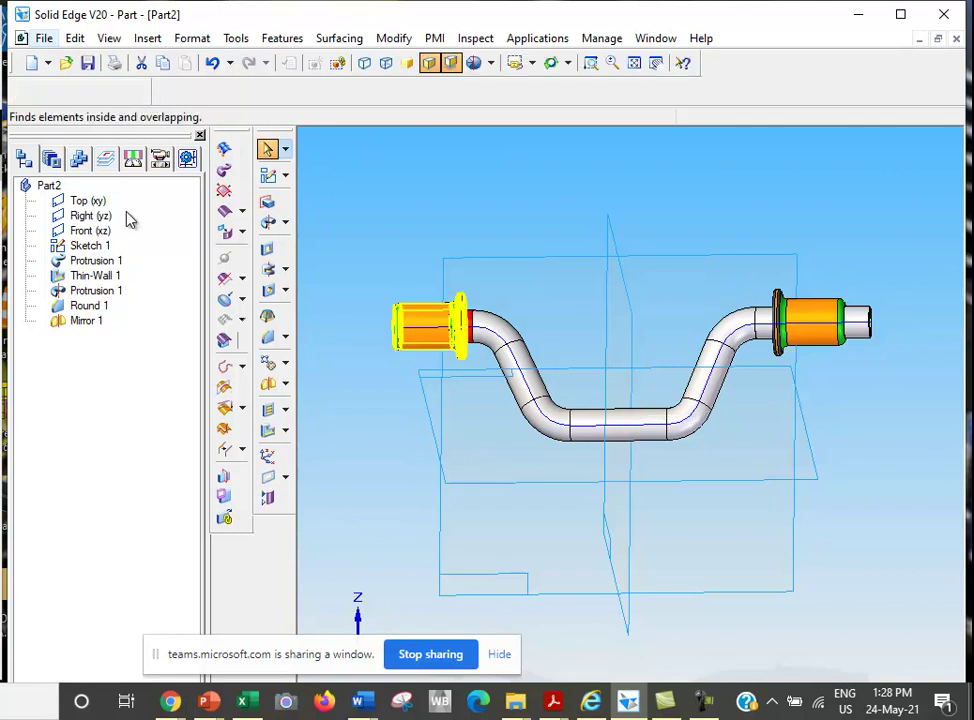
click(90, 247)
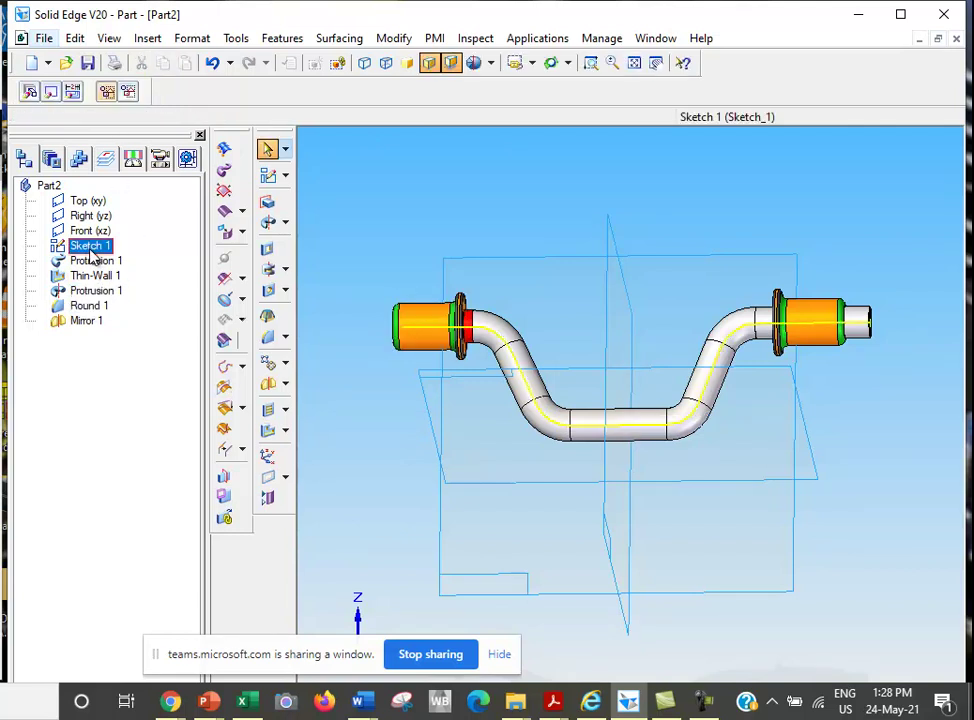
- In Sketch 1, delete the dashed construction line and shorten the right straight section to 28.82 mm
click(51, 91)
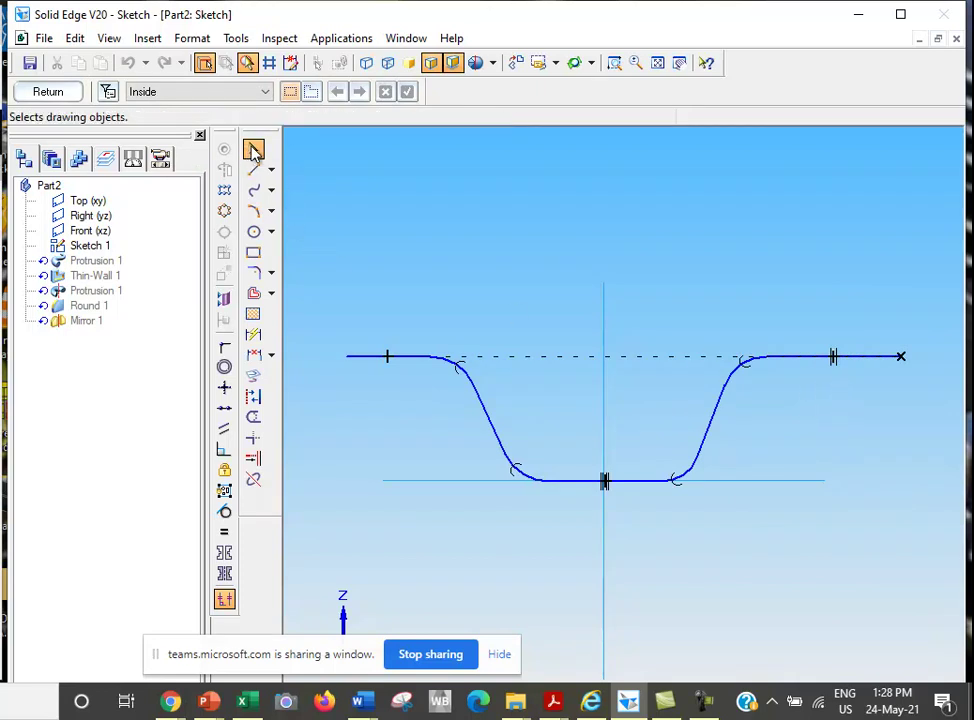
click(810, 360)
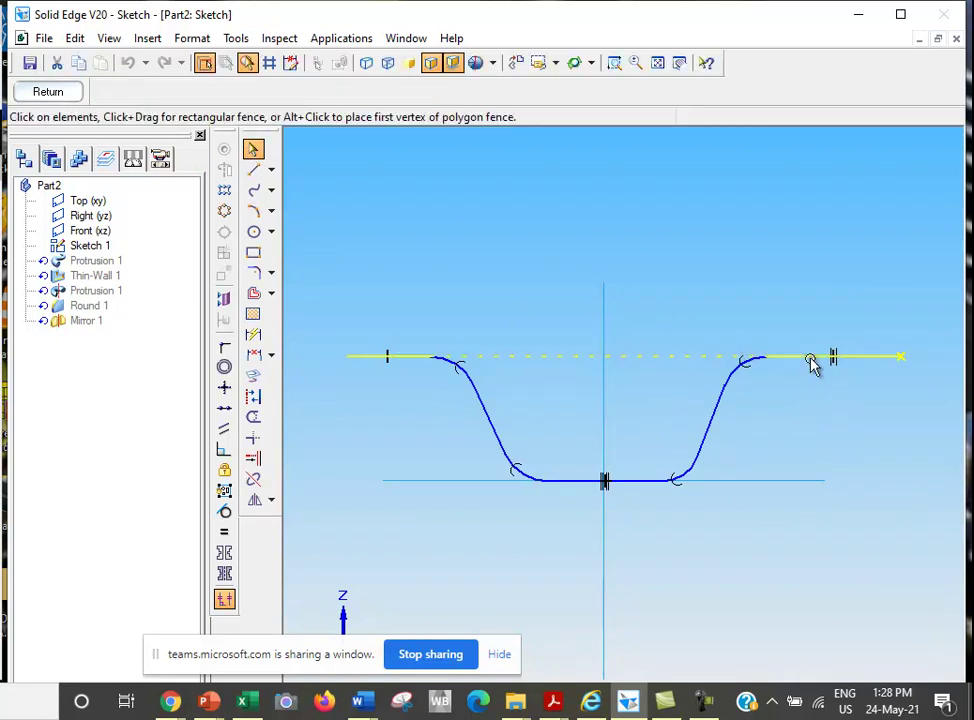
key(Delete)
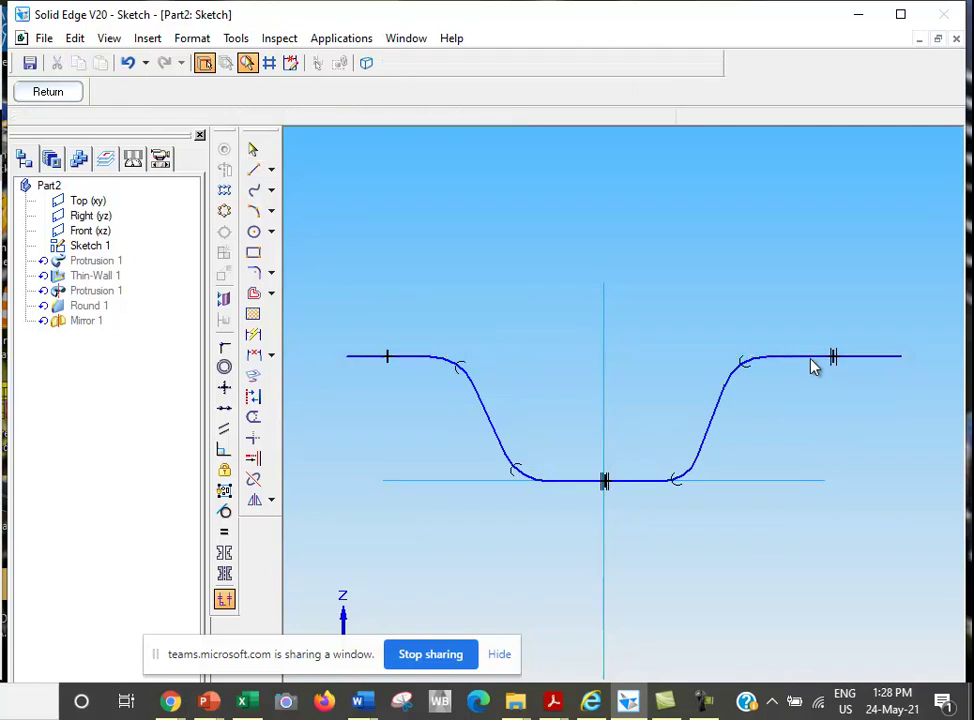
click(810, 358)
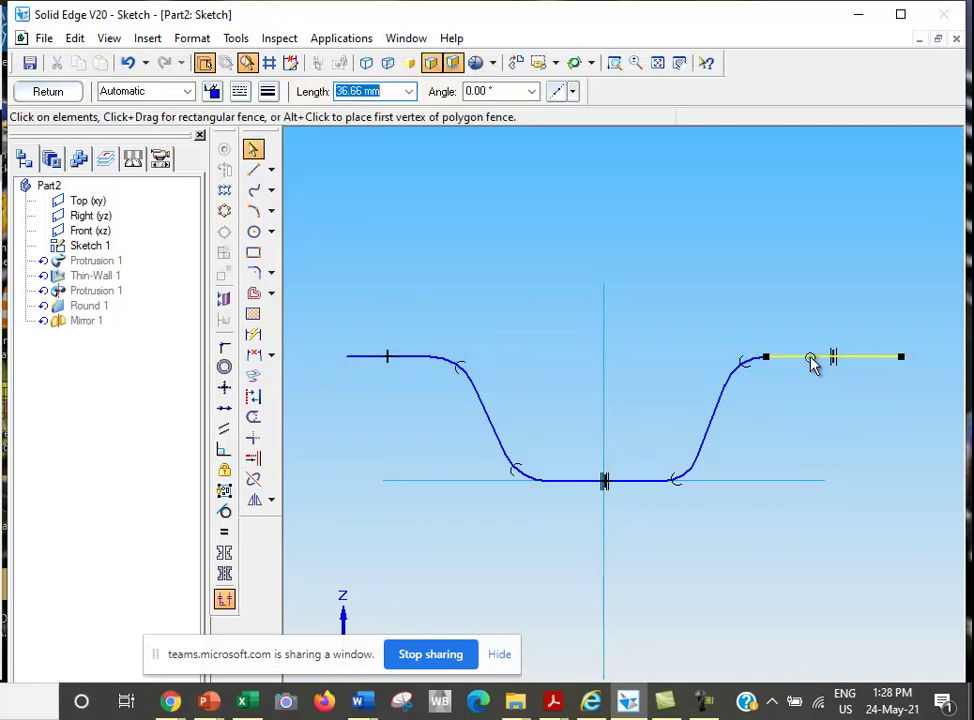
drag(901, 360, 868, 358)
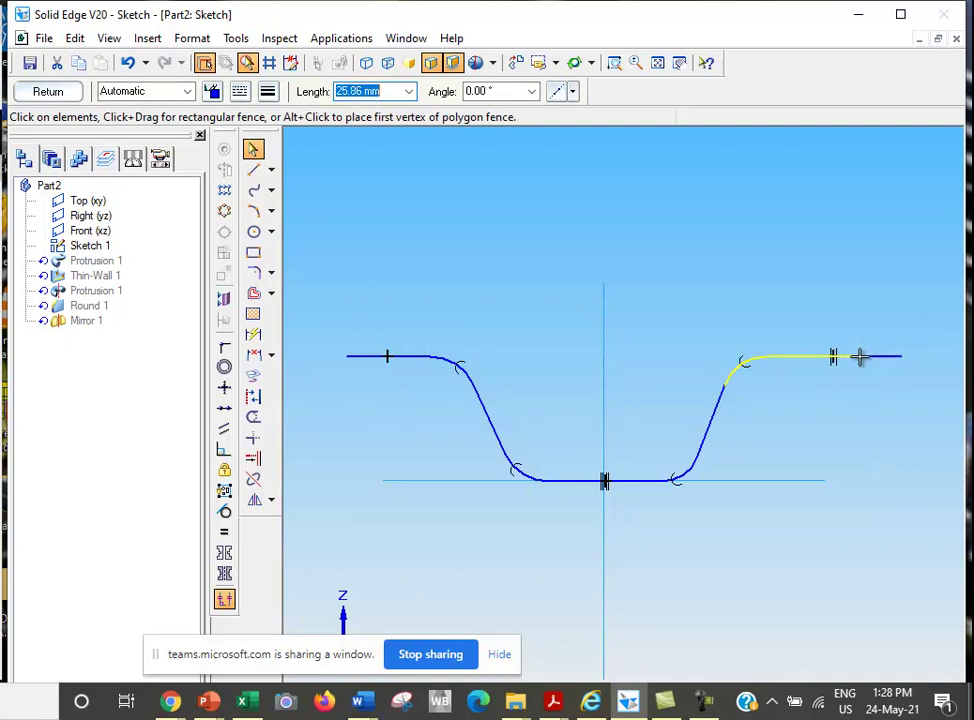
- Delete the stray short segment at the path's right end and return to the part
click(858, 357)
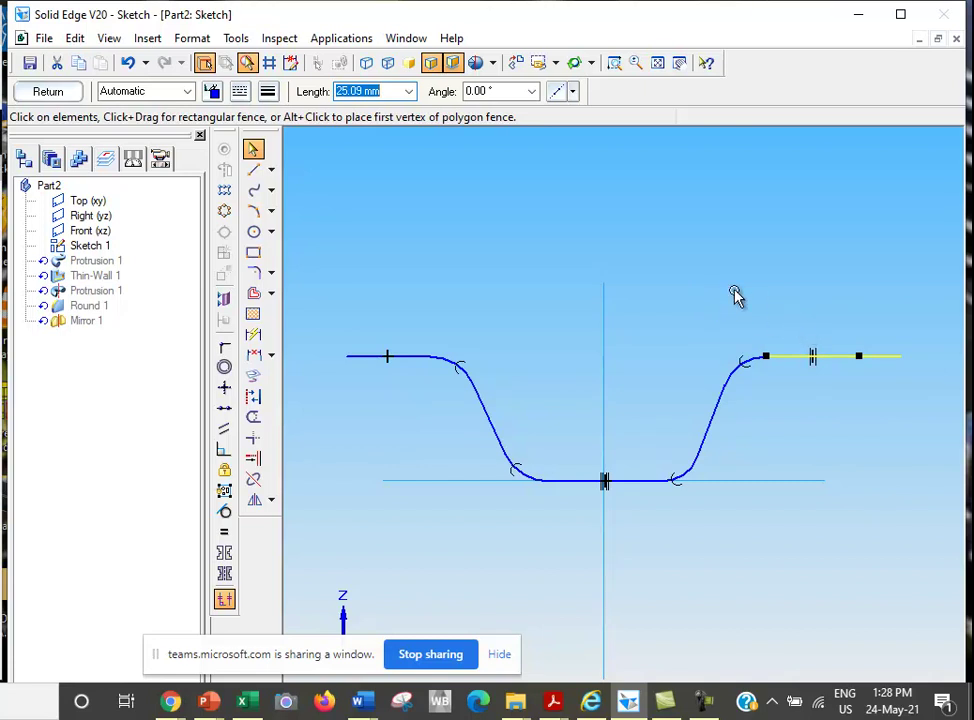
key(Escape)
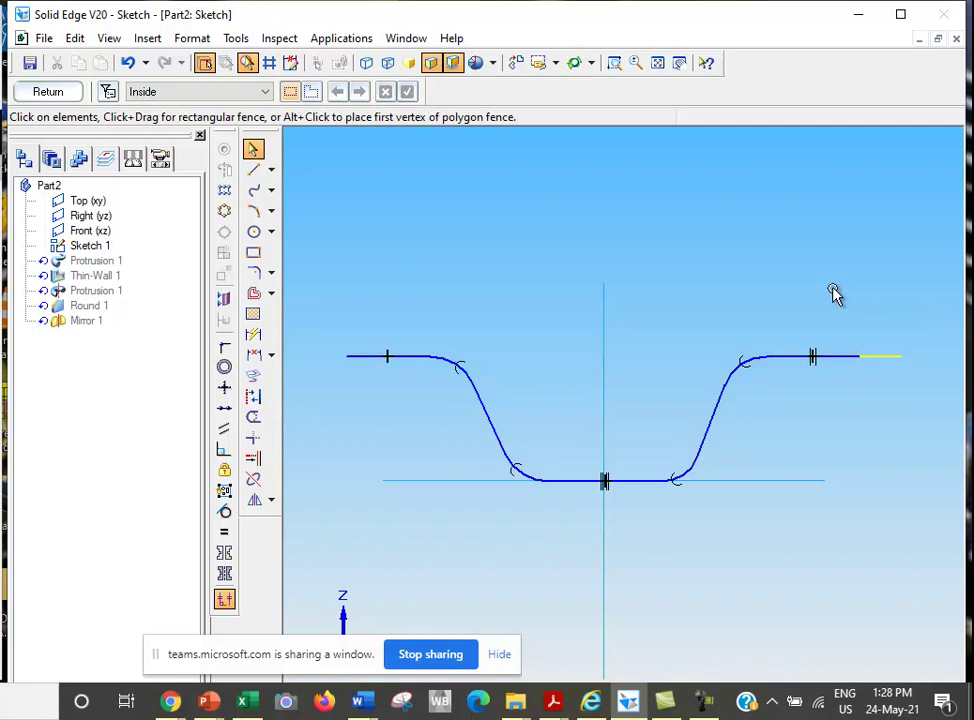
key(Delete)
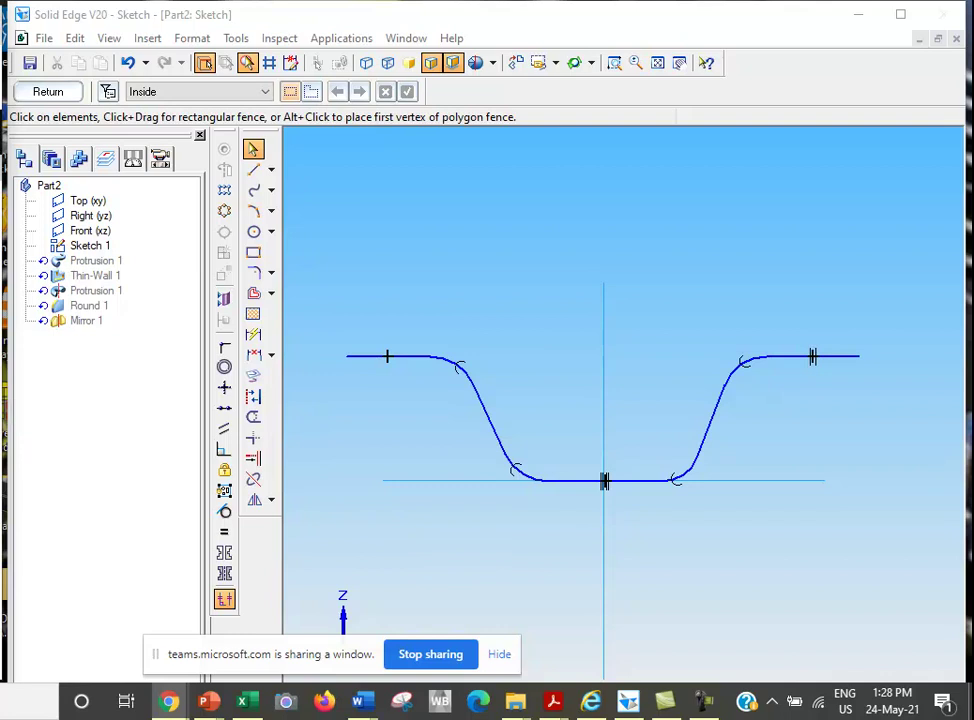
click(48, 92)
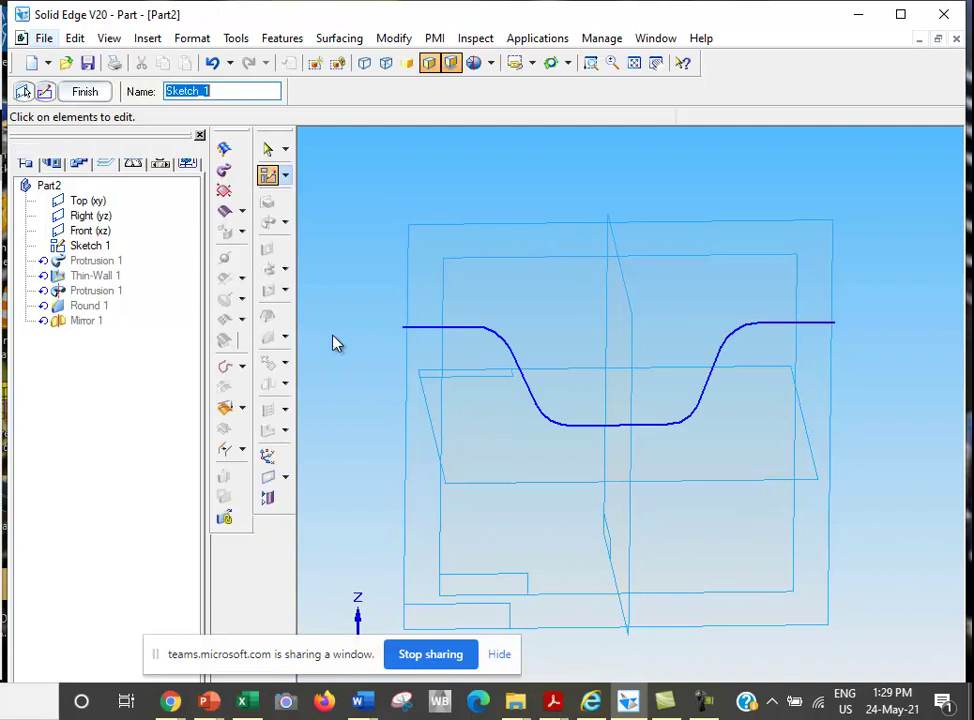
- Finish the sketch so the pipe rebuilds, orbit to an angled view, and start Part Painter
click(94, 92)
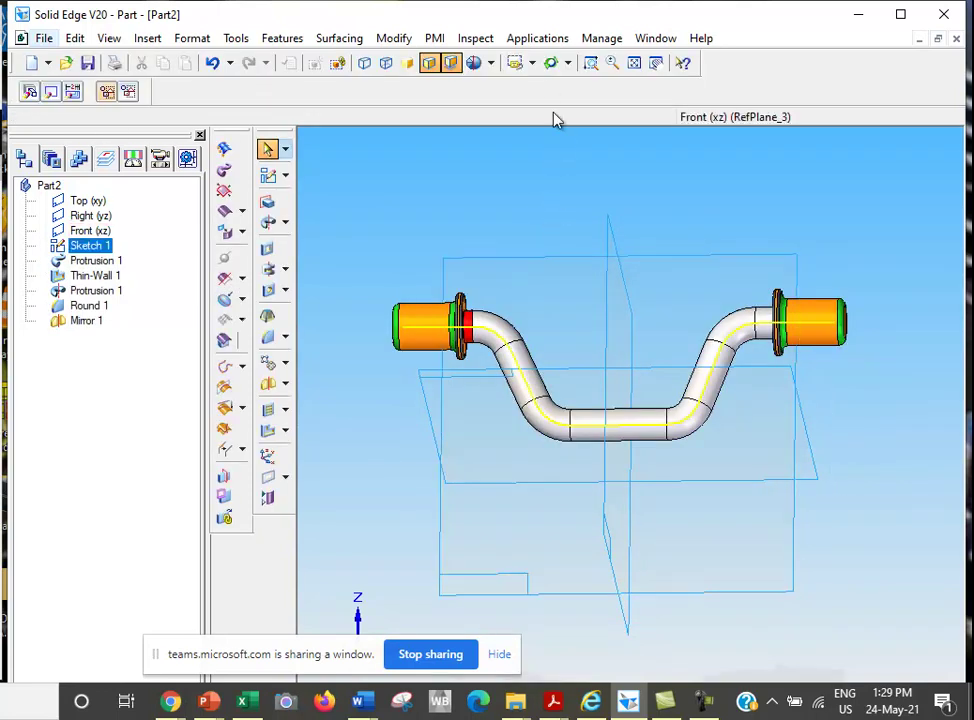
click(551, 63)
mouse_move(635, 230)
mouse_down()
mouse_move(628, 306)
mouse_move(540, 343)
mouse_move(679, 307)
mouse_up()
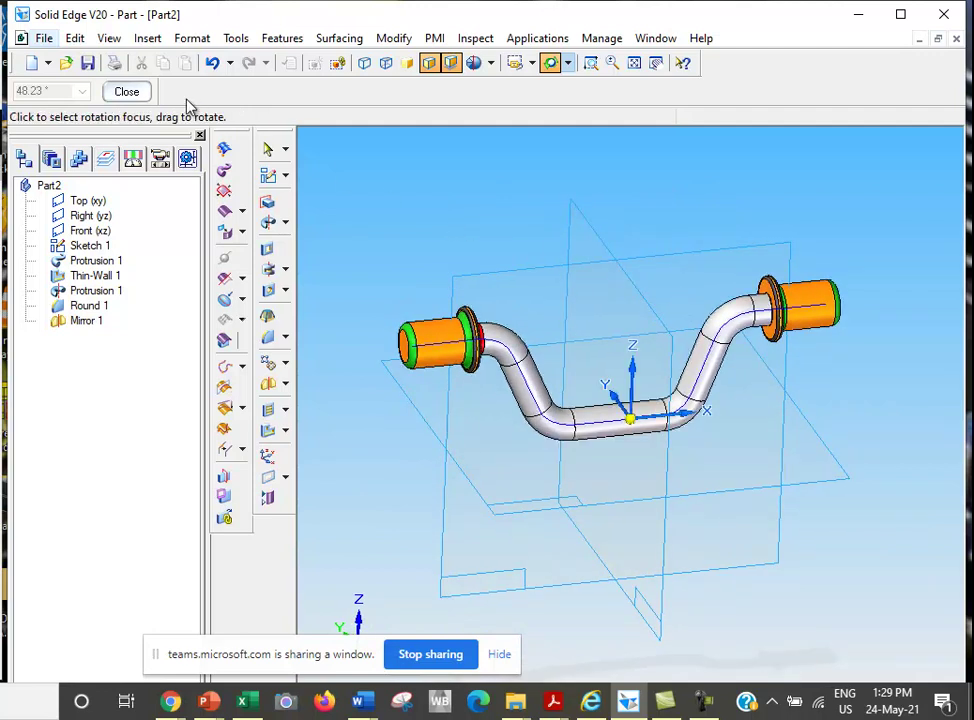
click(128, 92)
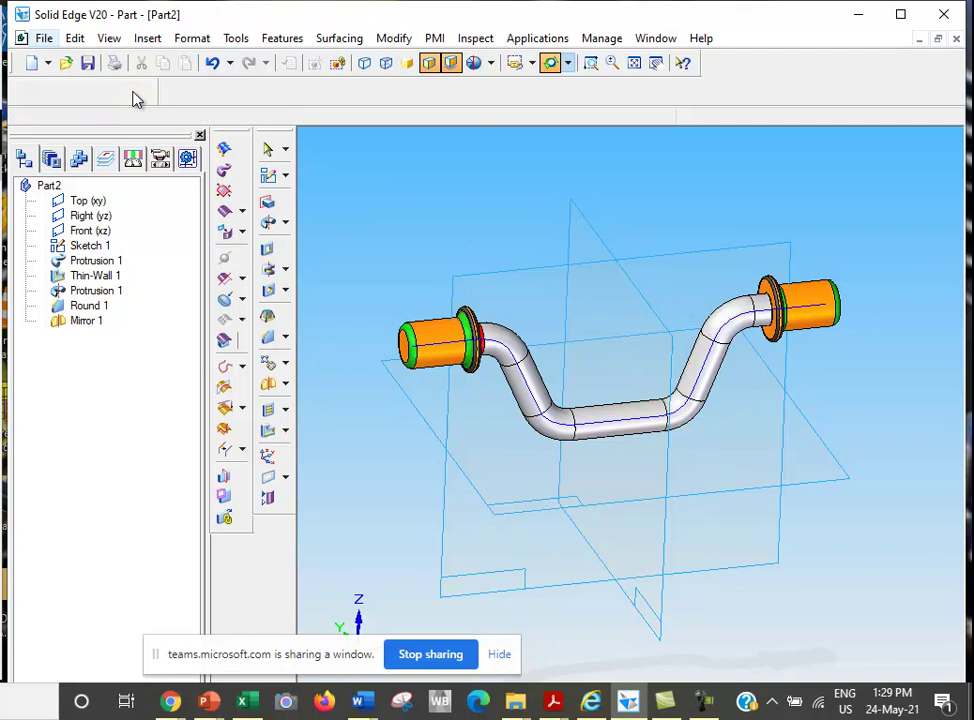
click(192, 40)
click(202, 83)
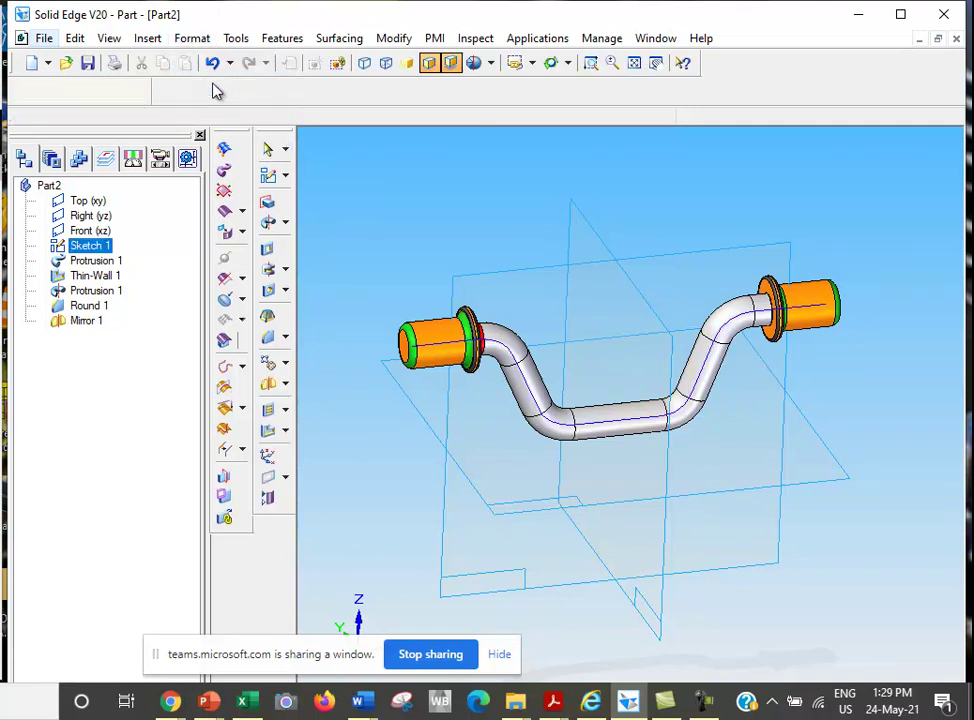
- With Select set to Feature and the Green style, paint the bent pipe body green
click(364, 92)
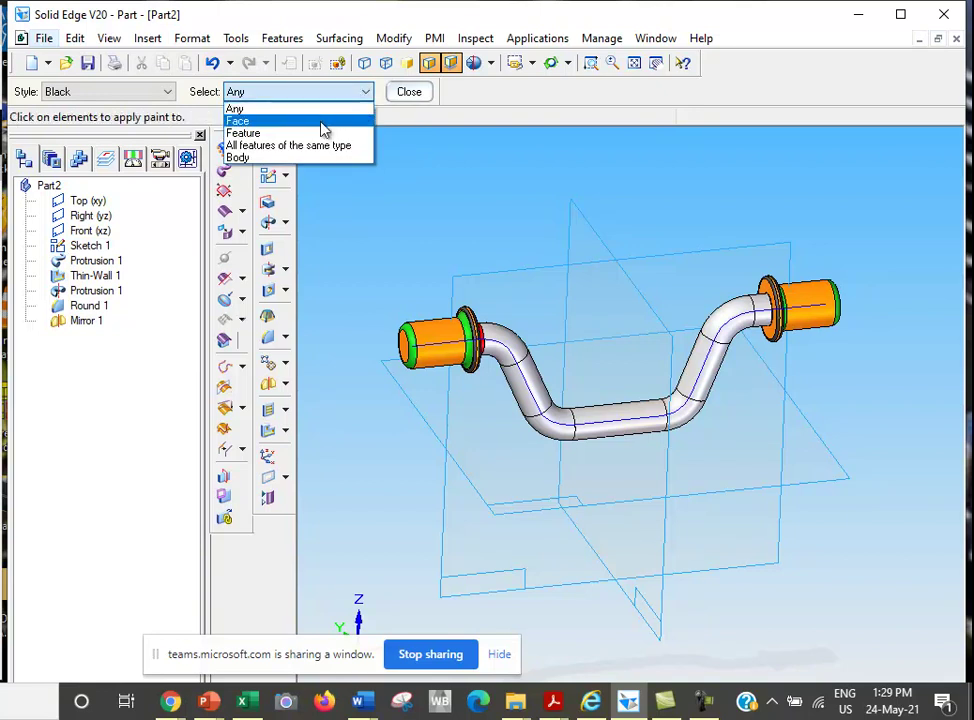
click(320, 121)
click(364, 92)
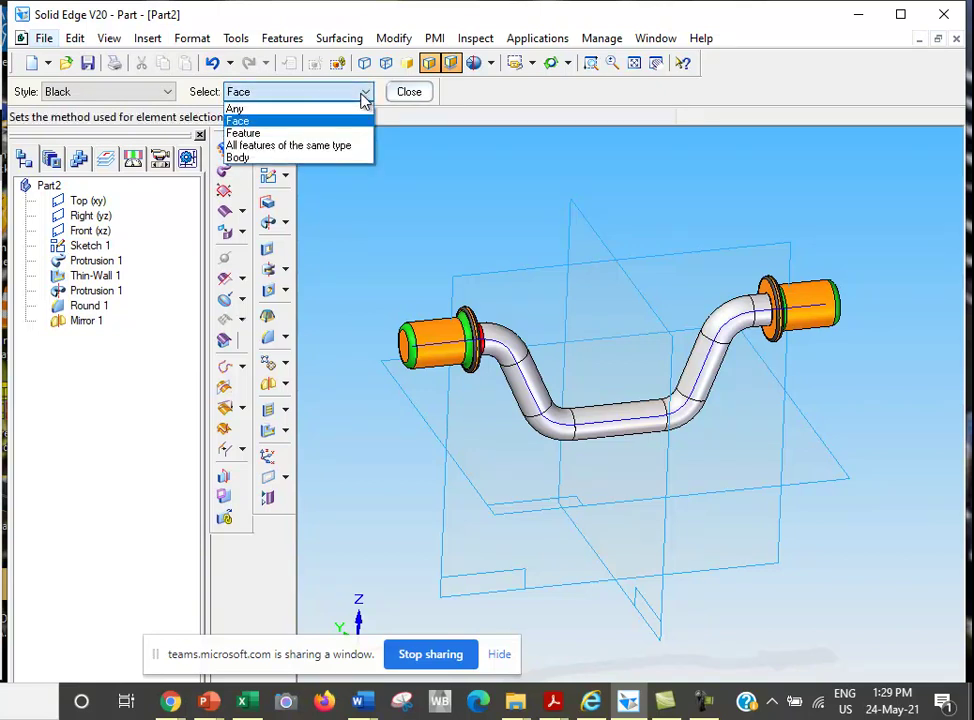
click(270, 133)
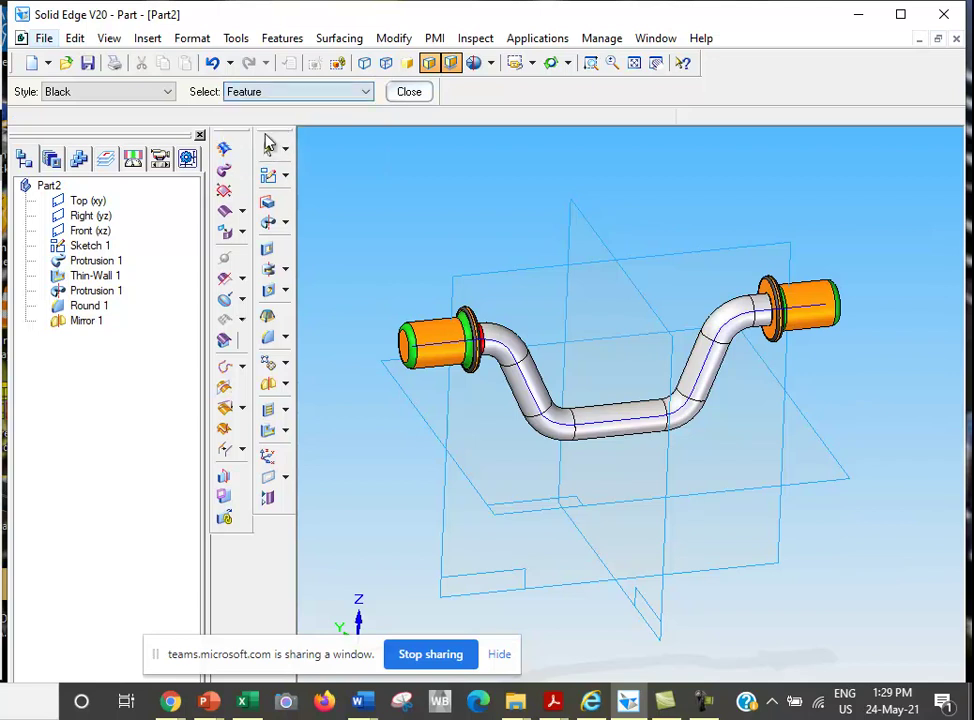
click(167, 92)
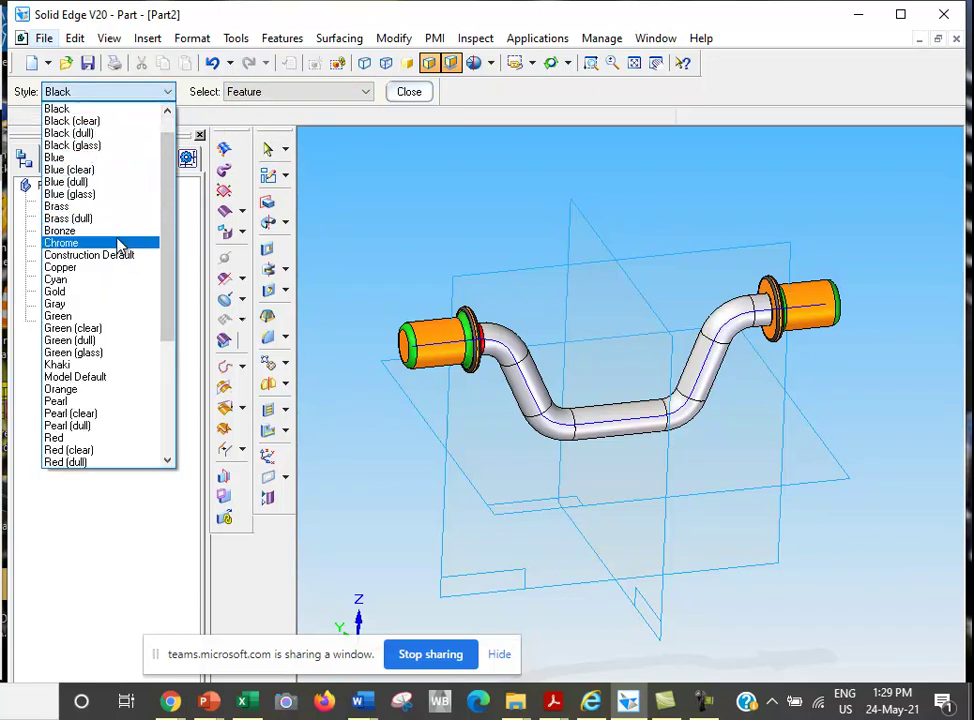
click(81, 318)
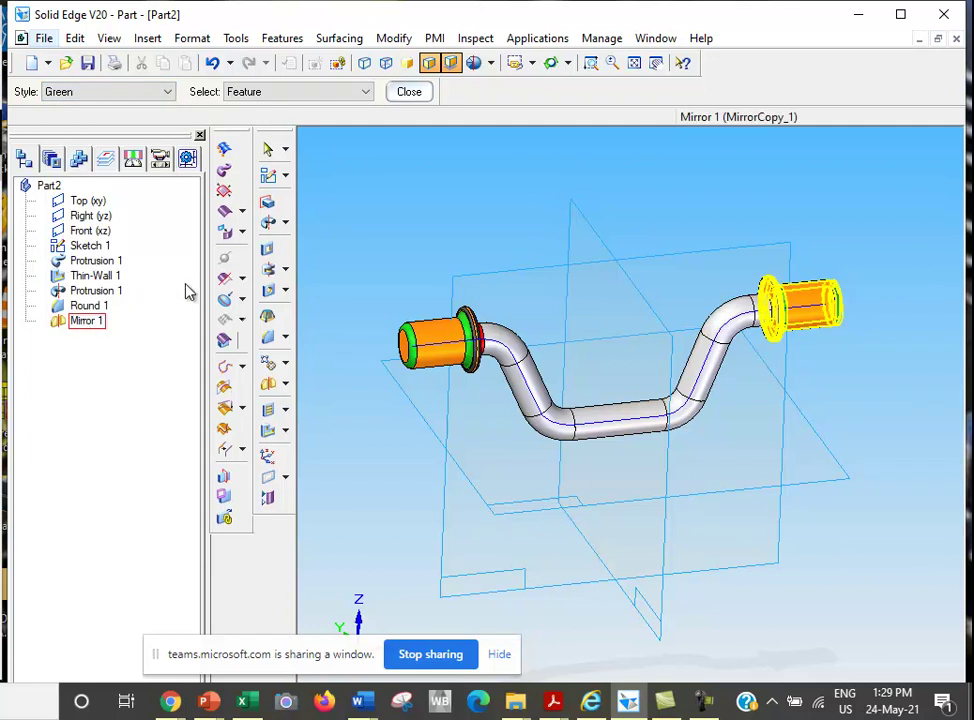
click(583, 430)
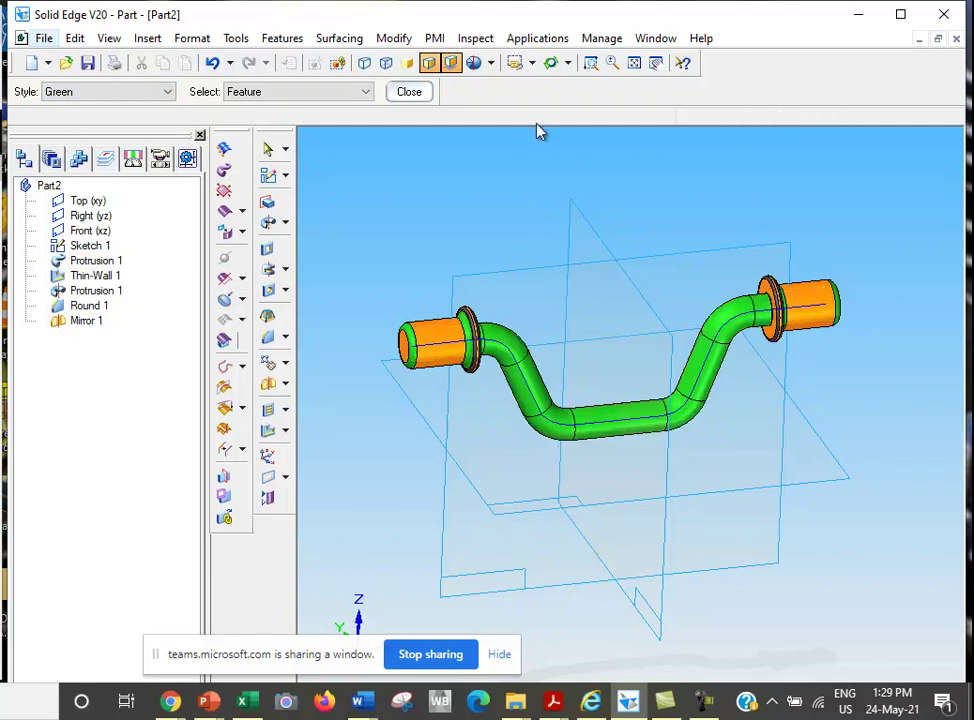
click(426, 95)
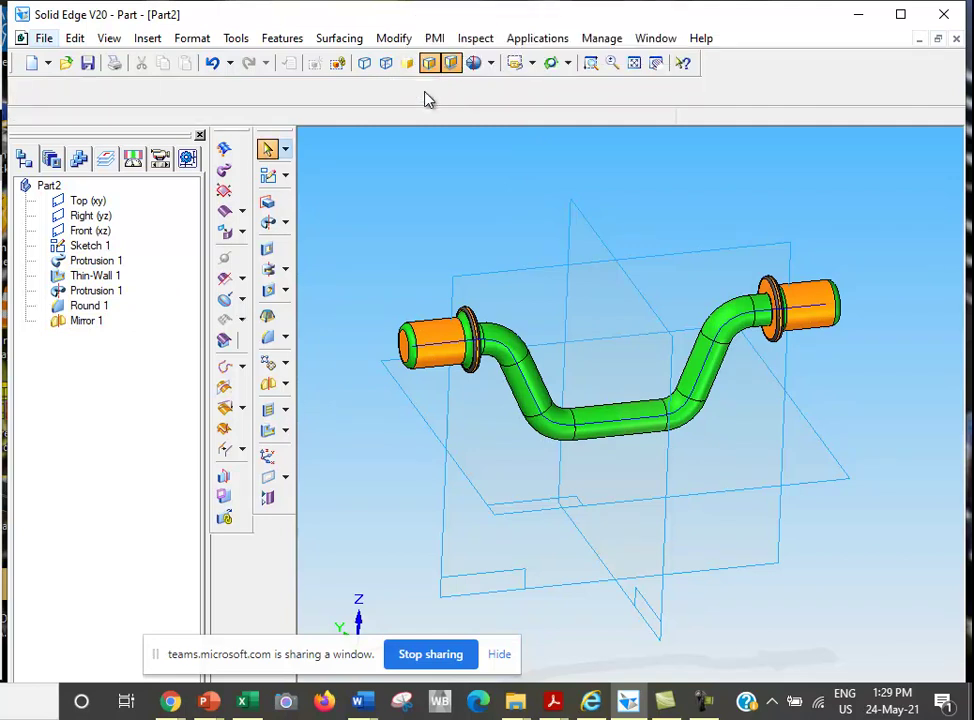
- Reorient the model to a standard angled named view showing the whole pipe and both ends
click(567, 64)
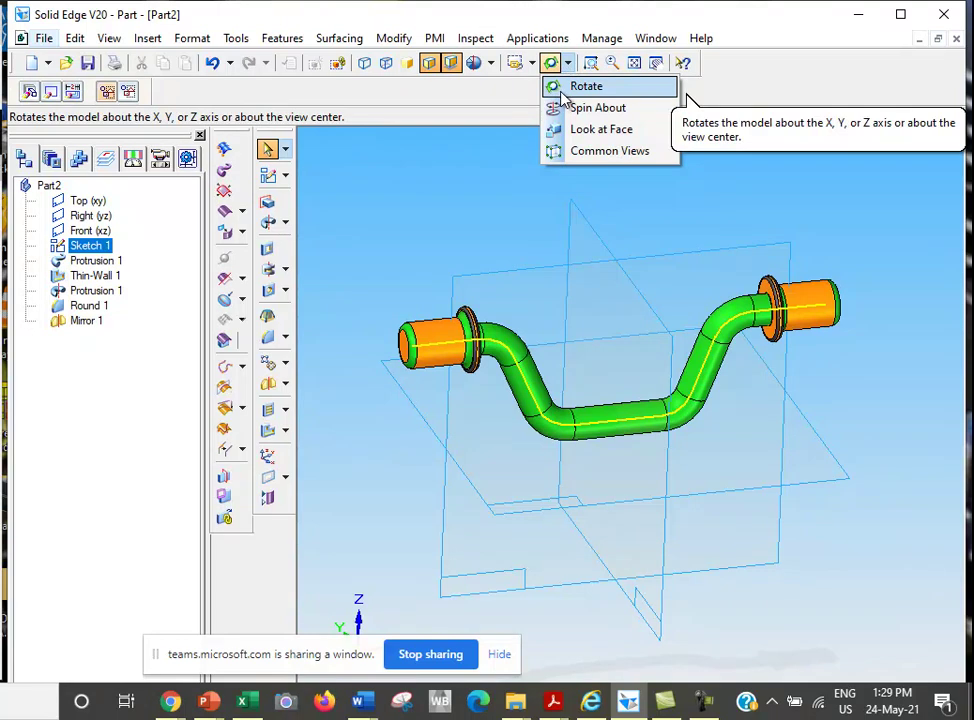
click(535, 68)
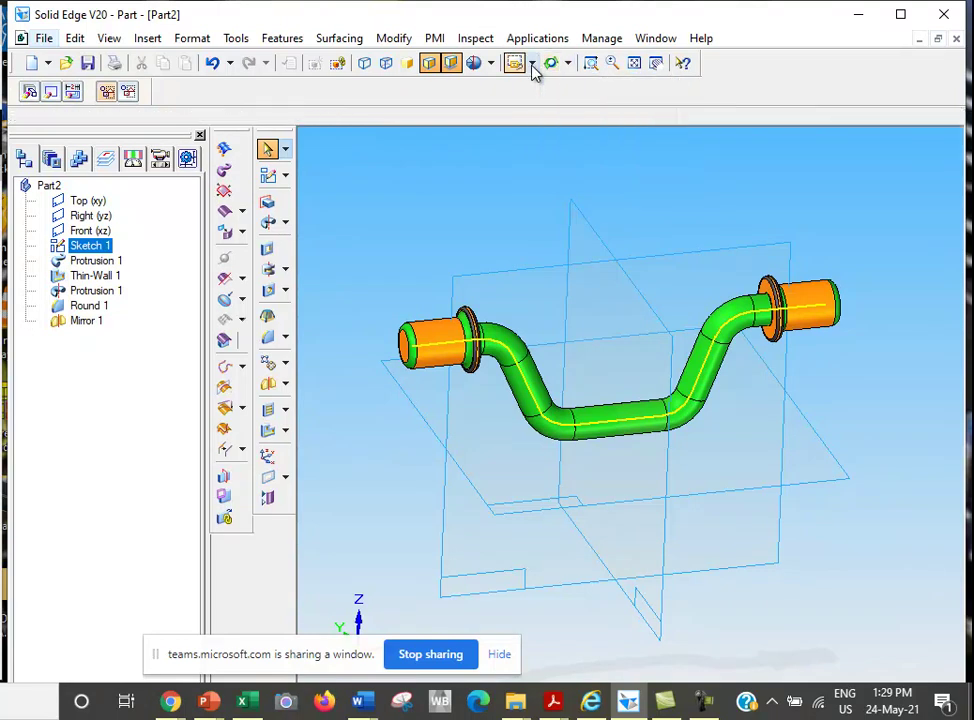
click(535, 68)
click(535, 156)
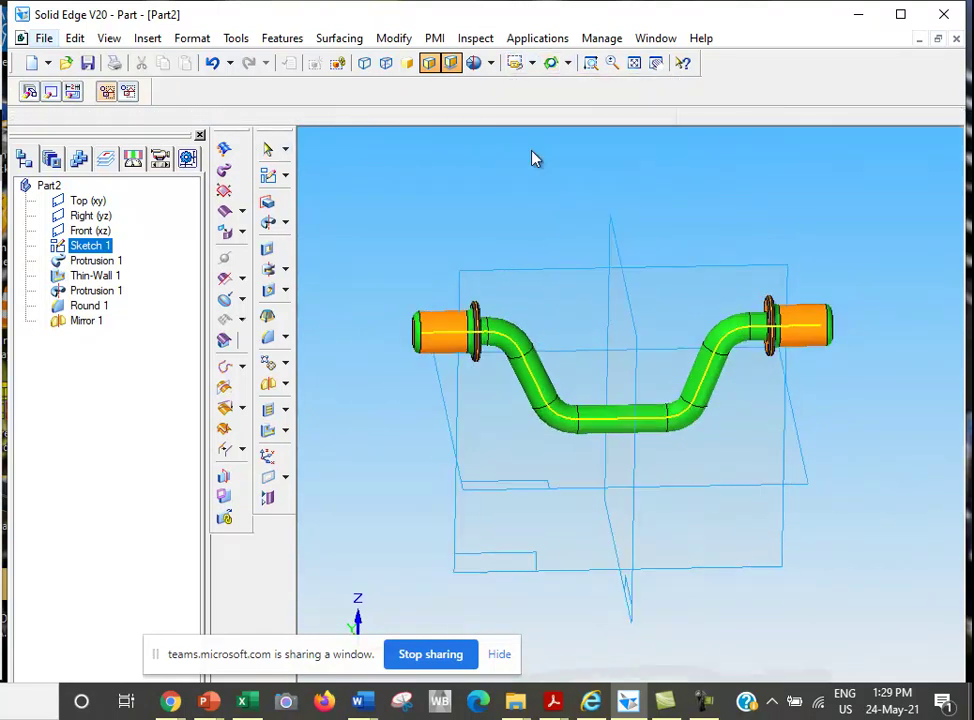
click(43, 39)
key(Escape)
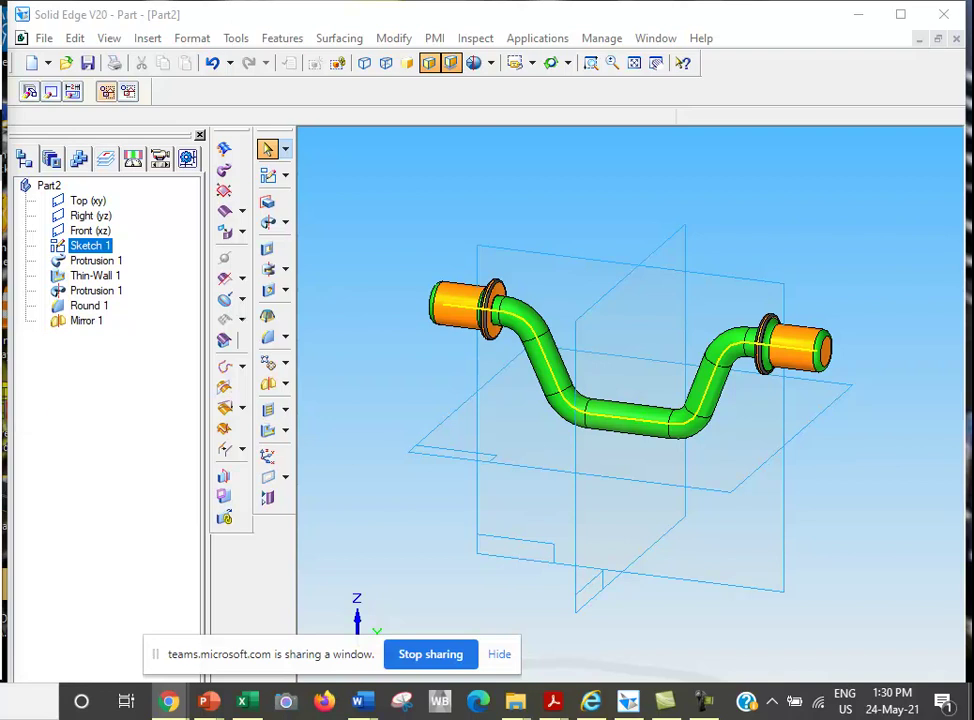
- Start Save As and browse to the MDC LAB folder on New Volume (F:)
click(44, 38)
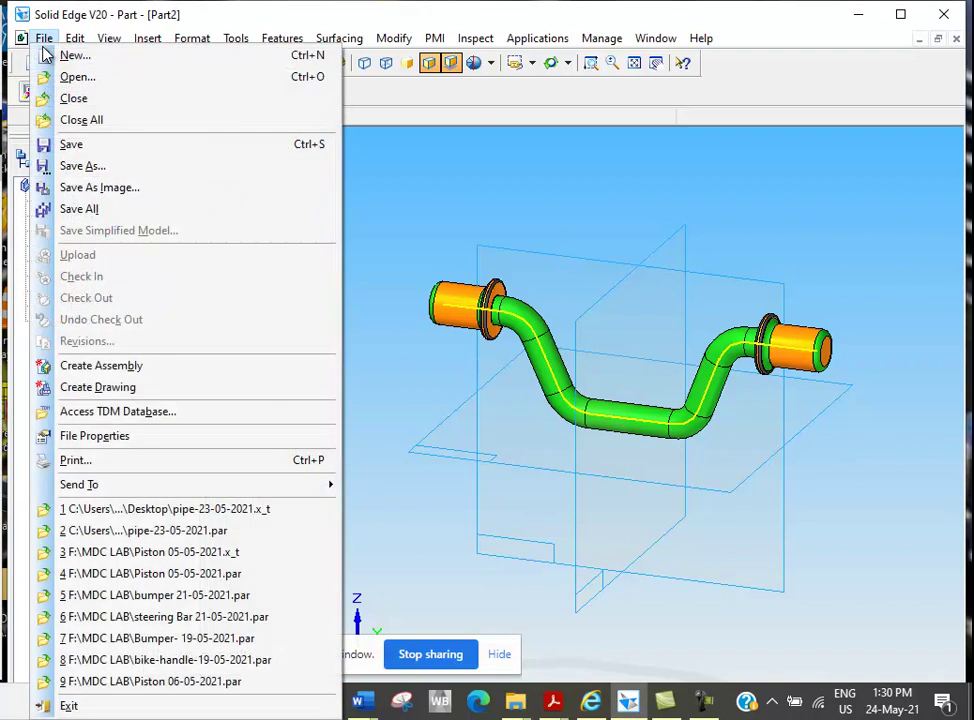
click(78, 166)
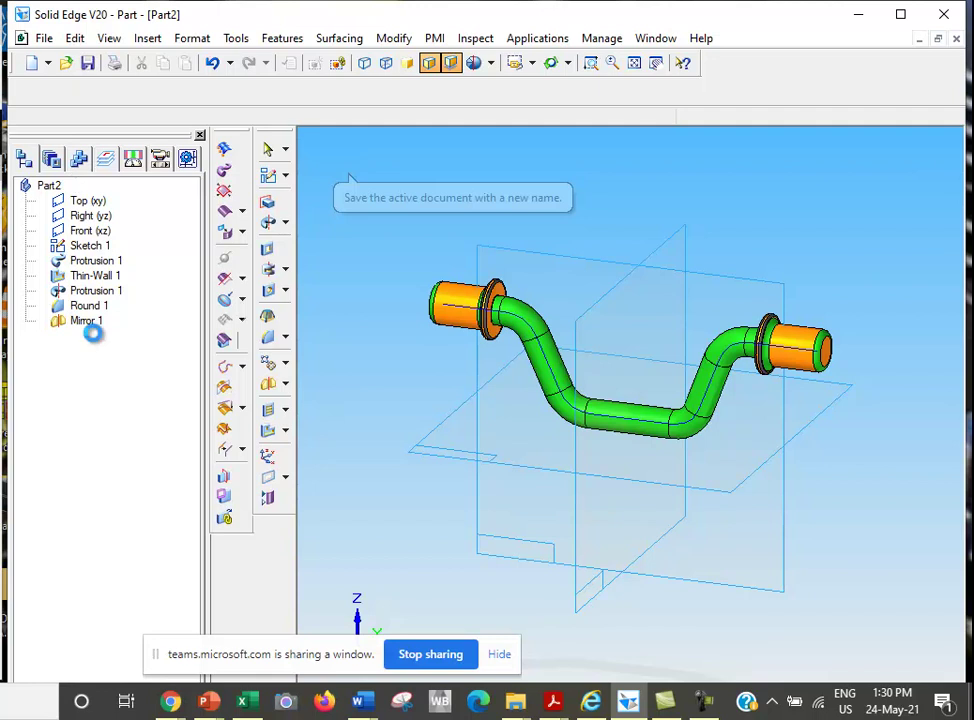
click(497, 241)
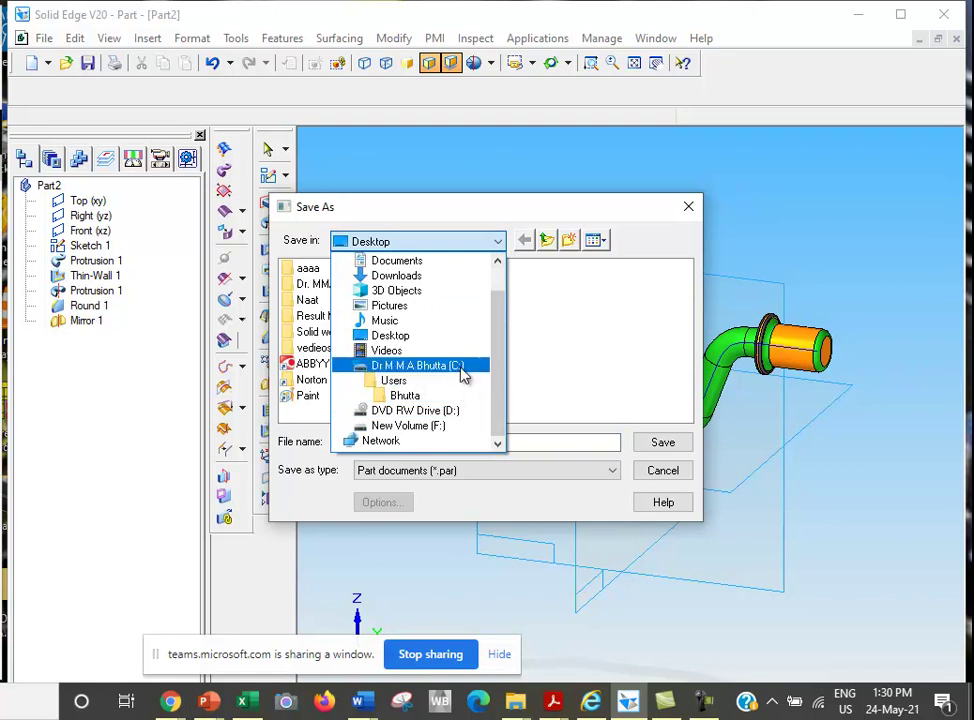
click(435, 426)
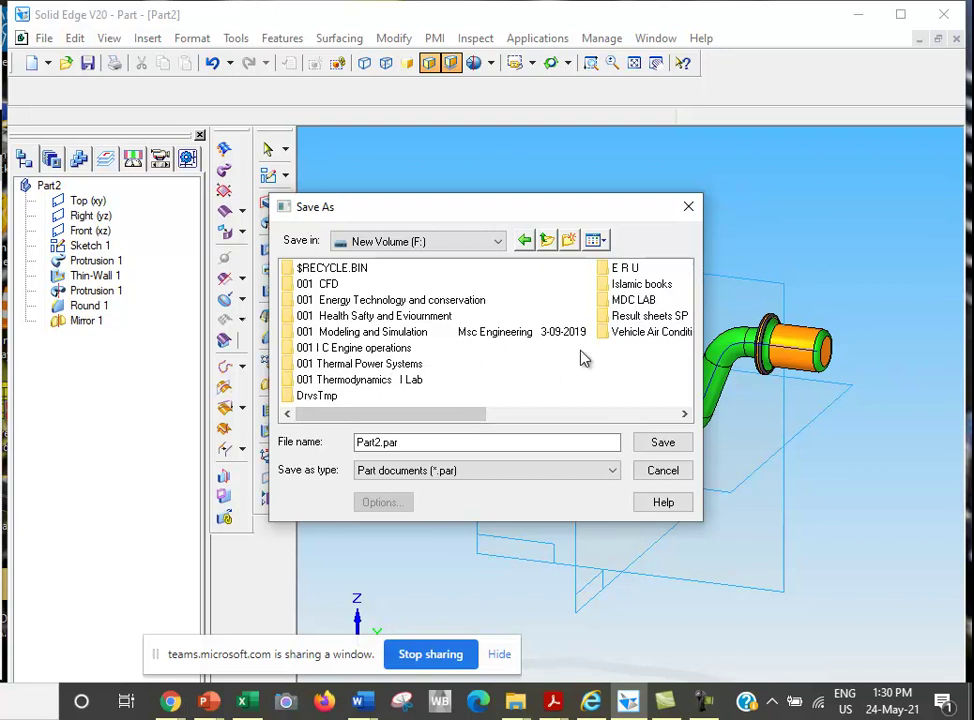
double_click(604, 300)
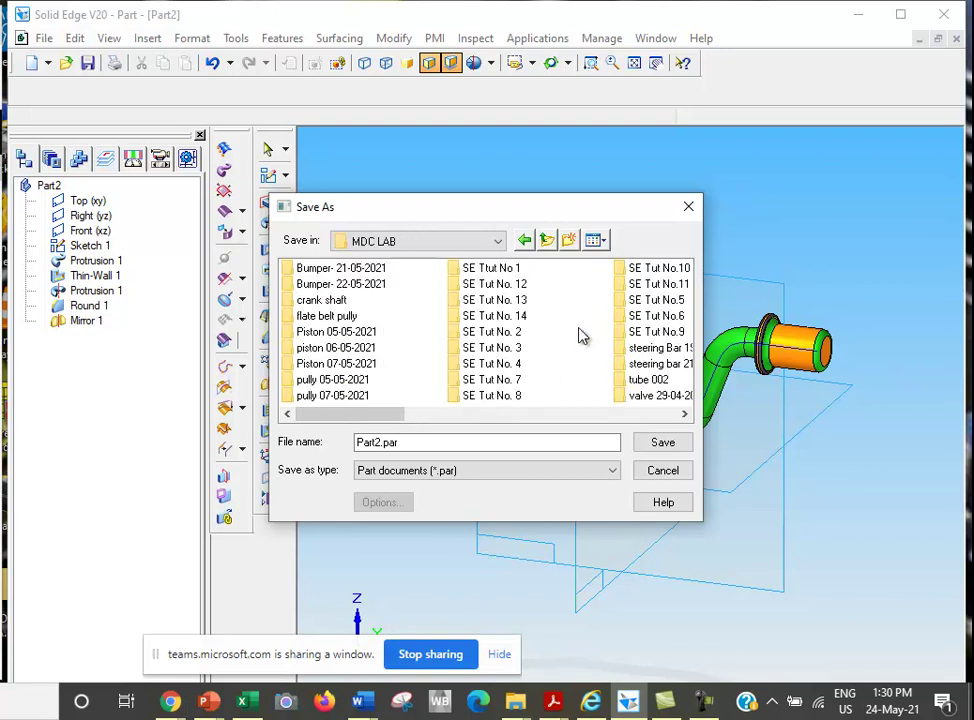
- Save the part as steering Bar 24-05-2021.par, changing the old file name's day from 21 to 24
drag(377, 418, 543, 432)
click(547, 398)
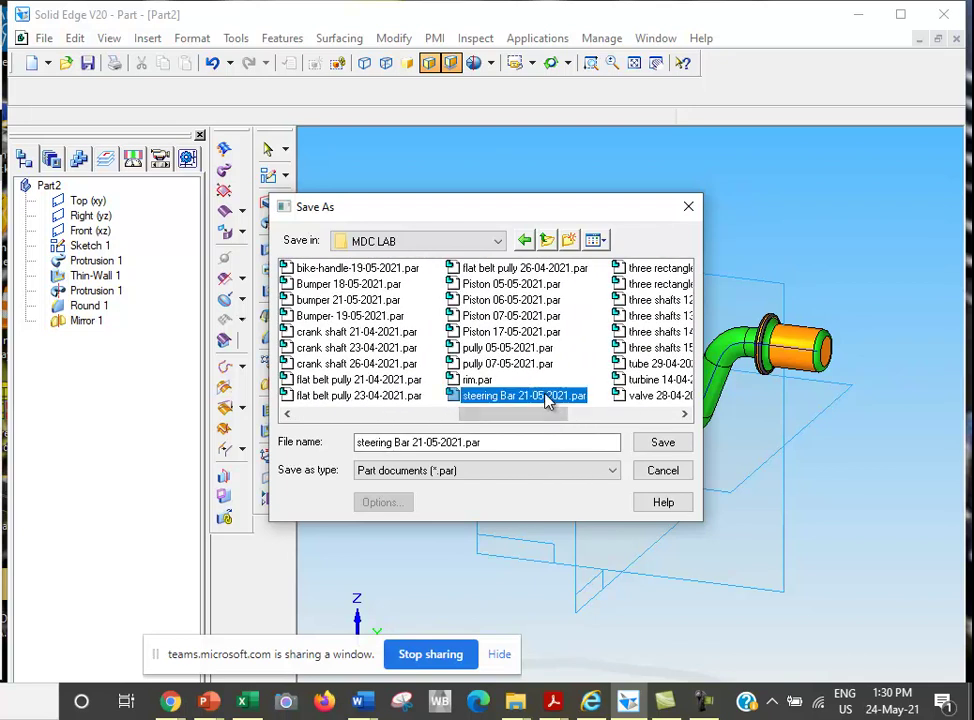
click(423, 442)
key(BackSpace)
text(4)
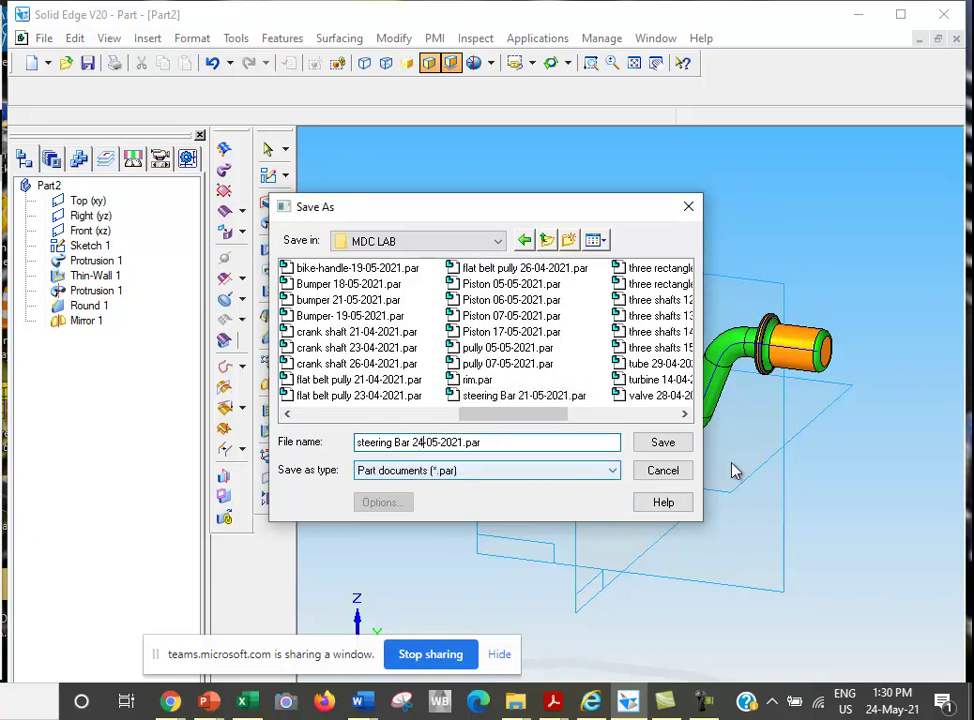
click(663, 442)
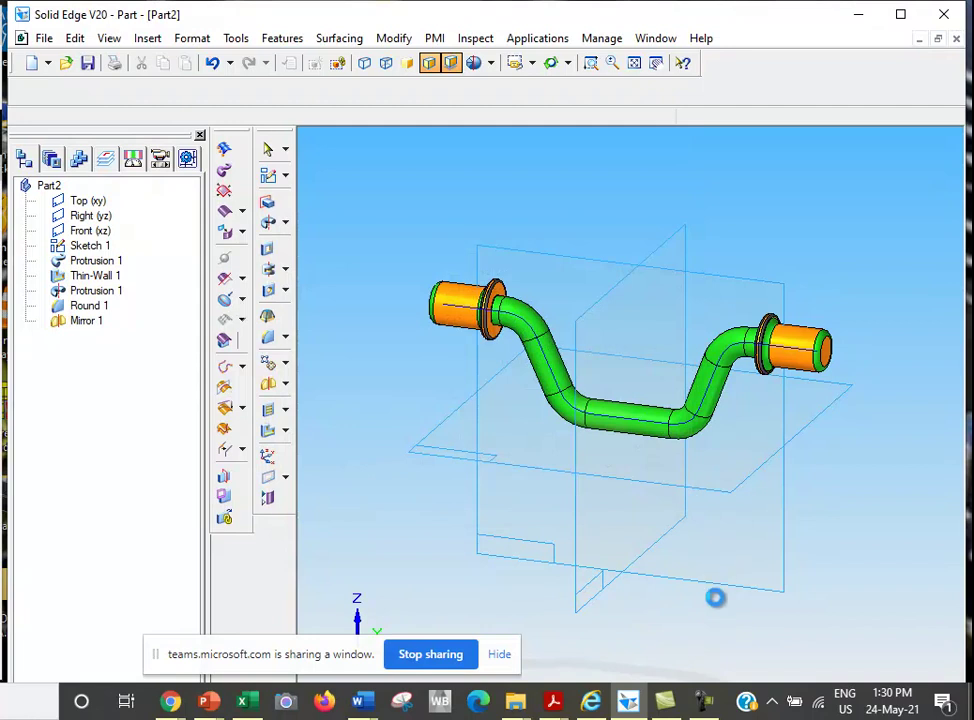
click(705, 703)
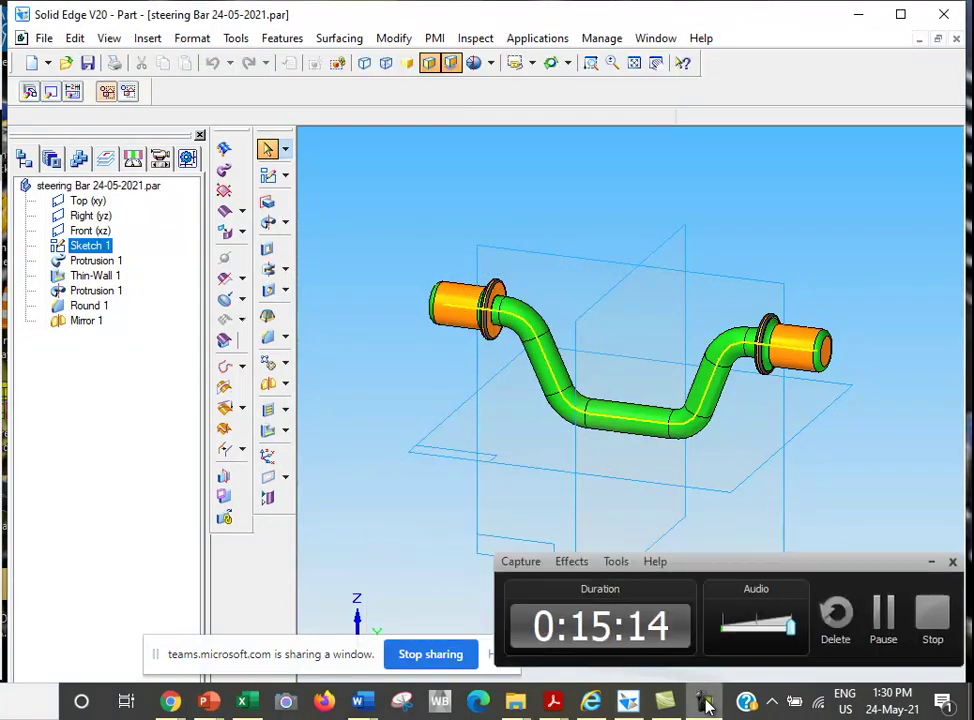